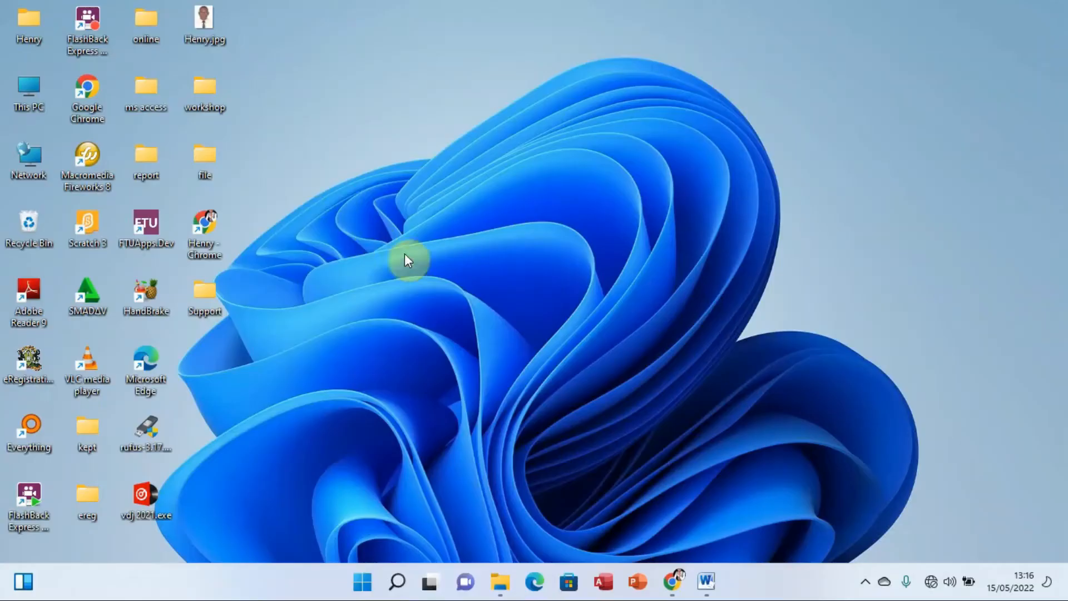
Step: Switch to Chrome and look through the UNEB eRegistration home page, including its Resources section
left_click(674, 570)
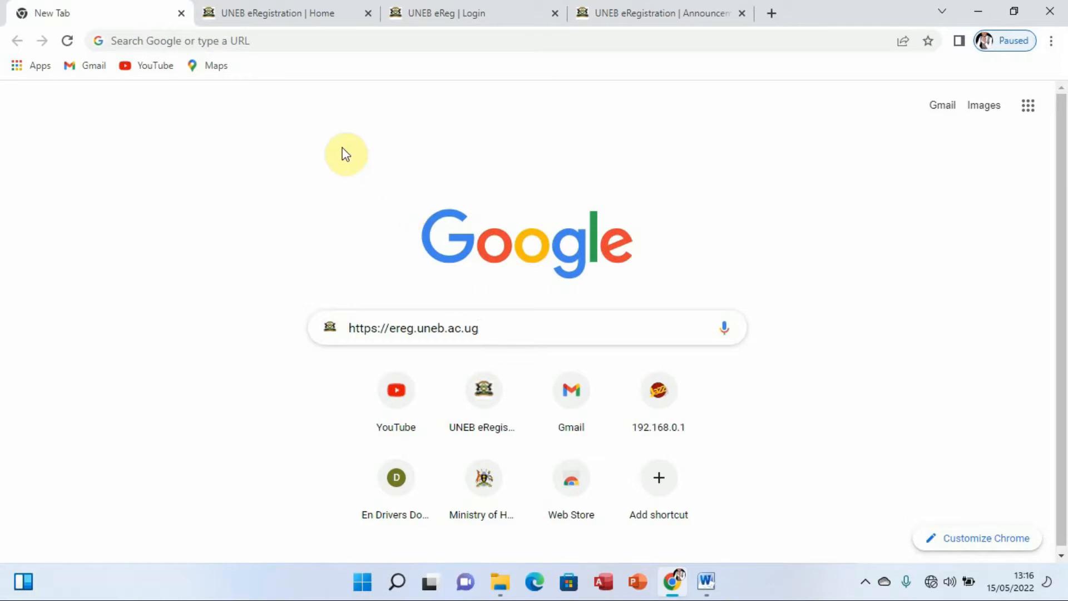
left_click(280, 12)
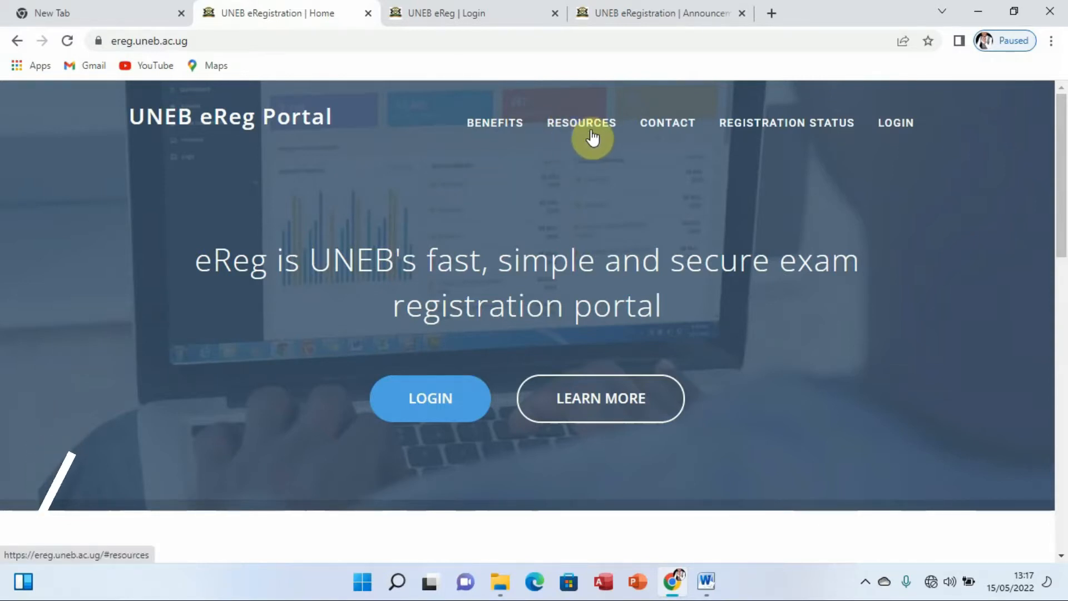
left_click_drag(1058, 158, 1065, 393)
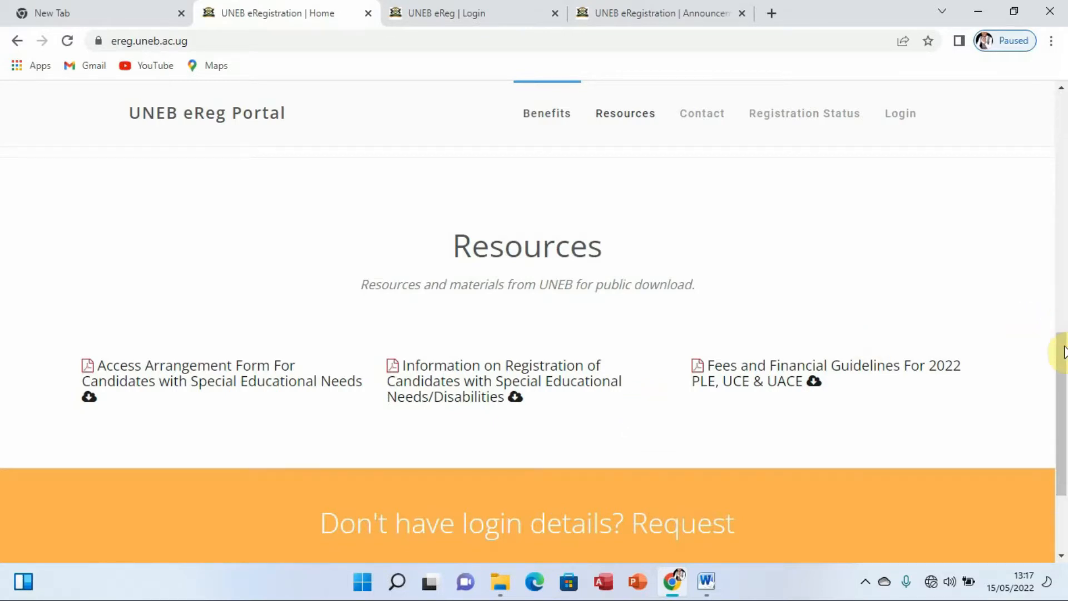
left_click_drag(1062, 368, 1057, 142)
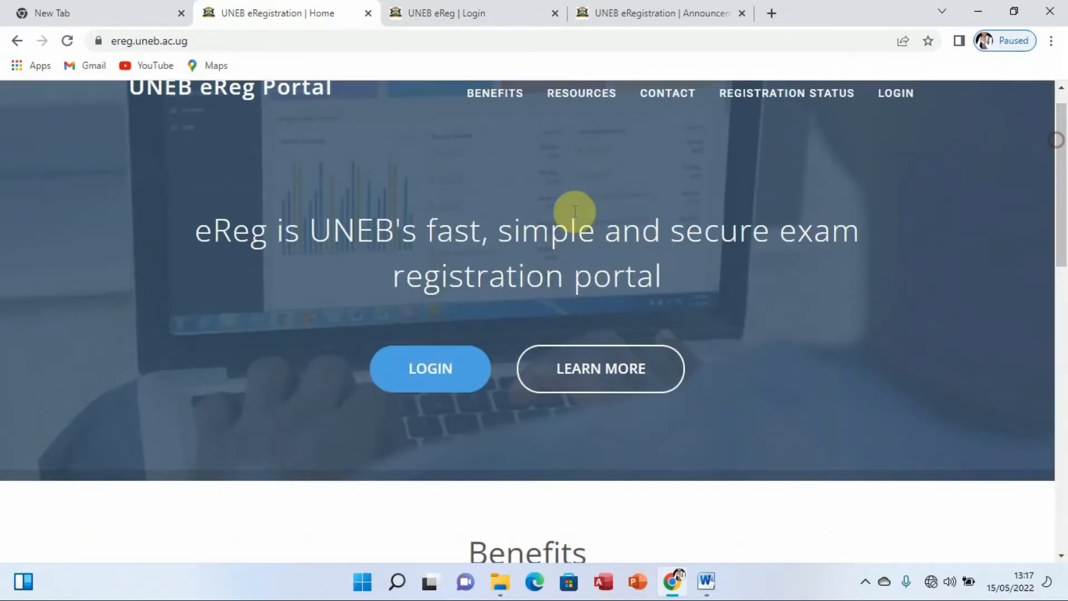
left_click_drag(1057, 220, 1056, 201)
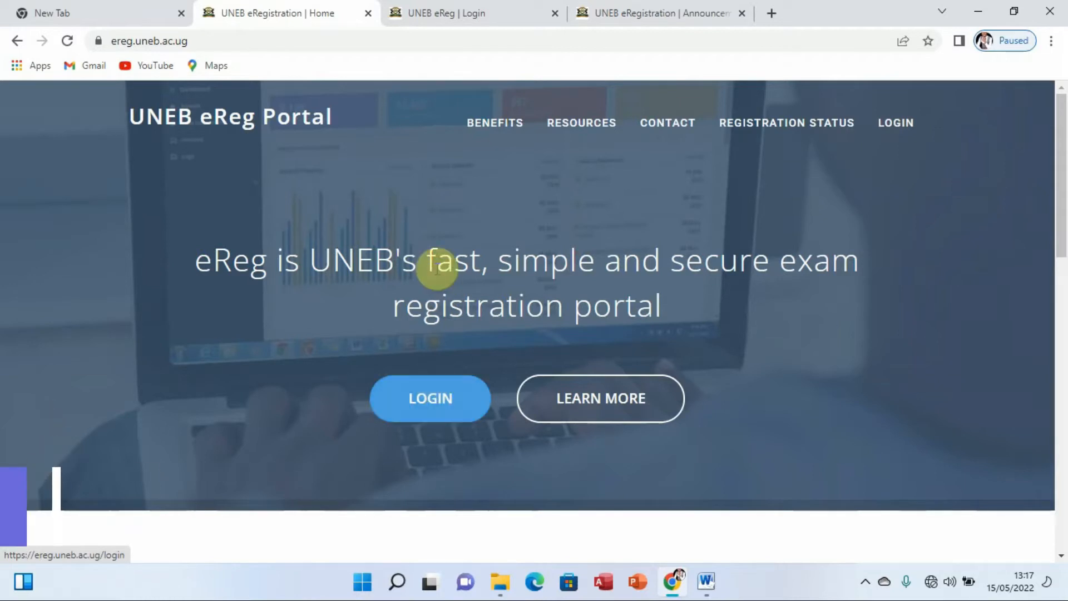
Step: View the eReg login page and the Announcements & Resources page, and minimise the browser
left_click(453, 17)
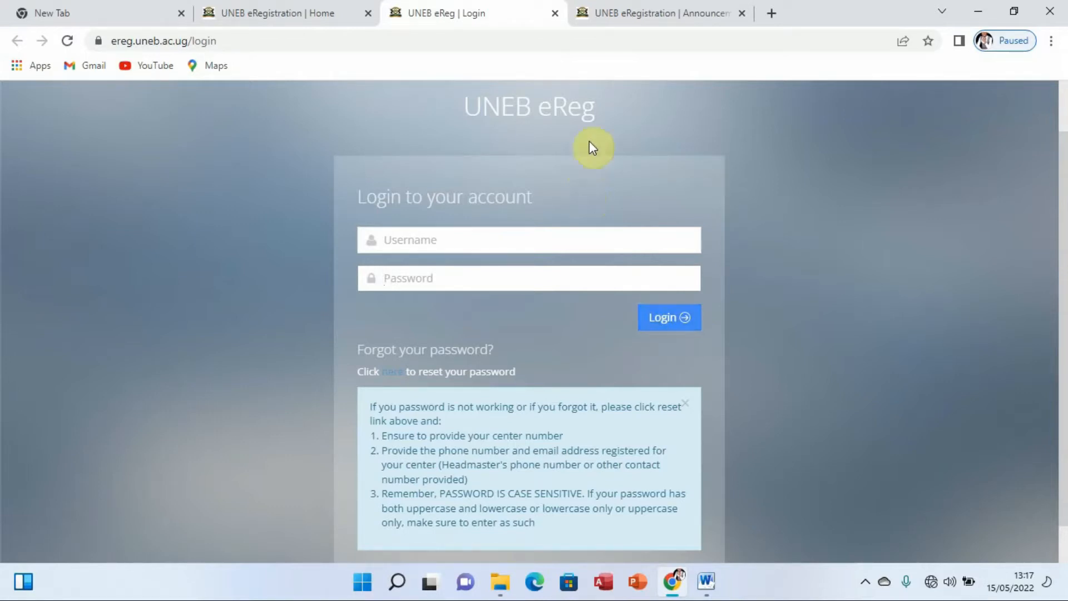
left_click(647, 13)
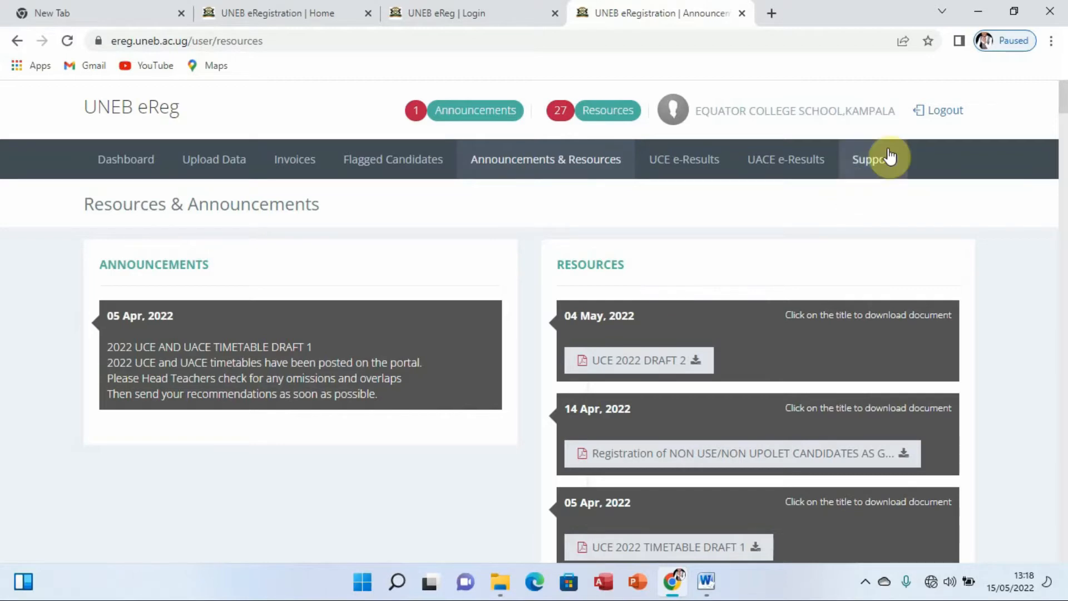
left_click(981, 13)
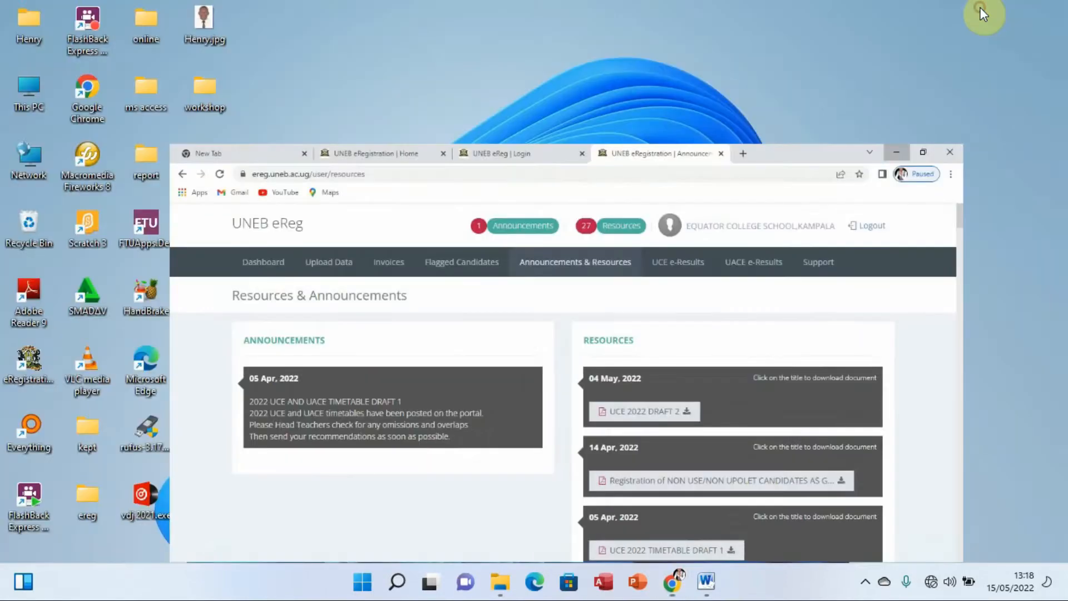
Step: Check the Downloads folder under This PC for the UNEB support files archive and close the window
right_click(32, 89)
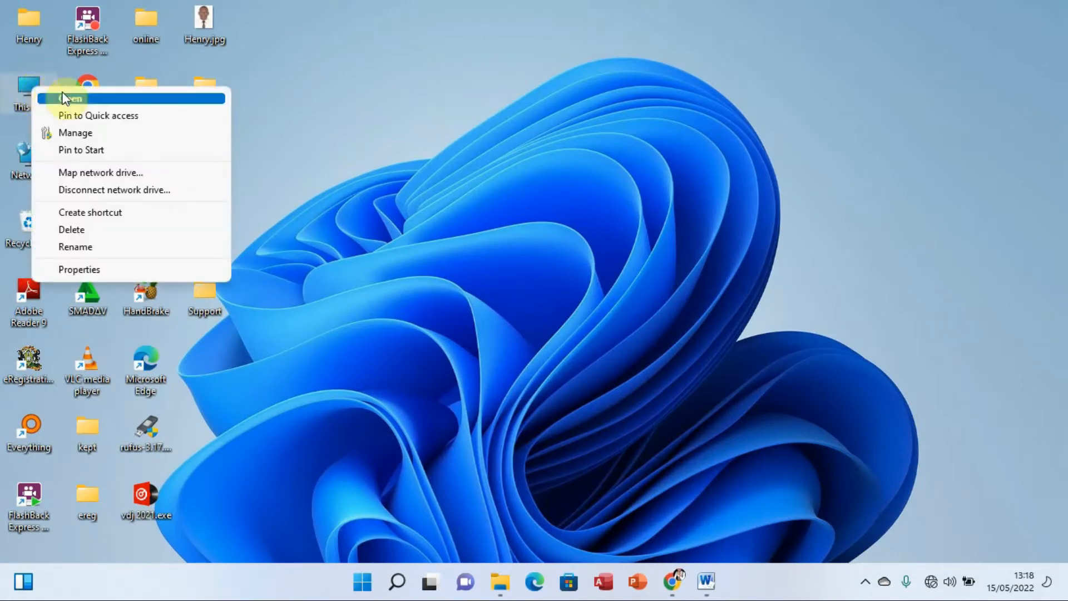
left_click(89, 100)
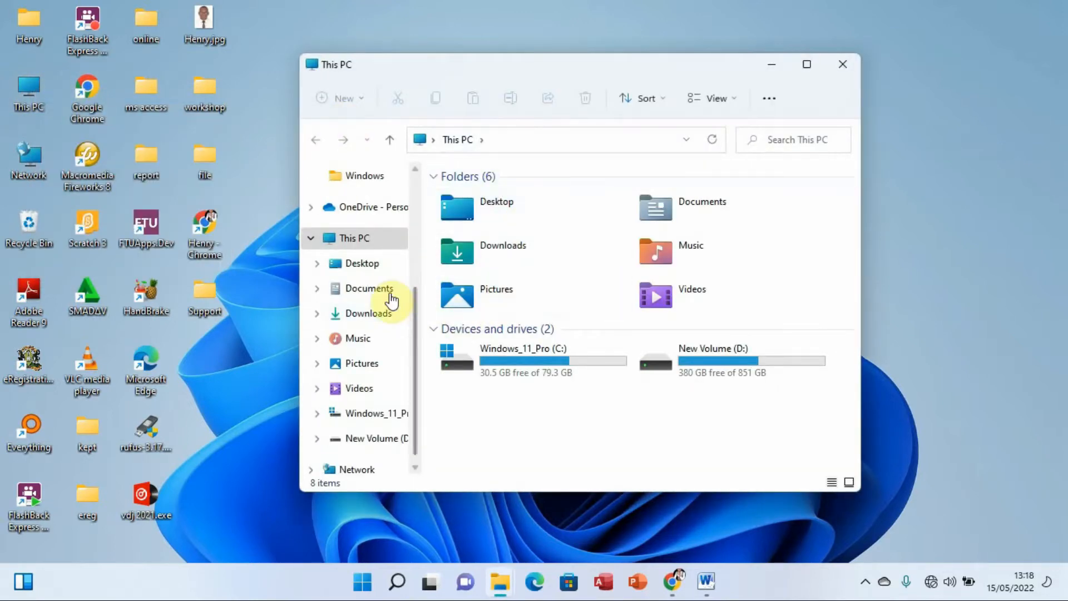
left_click(355, 314)
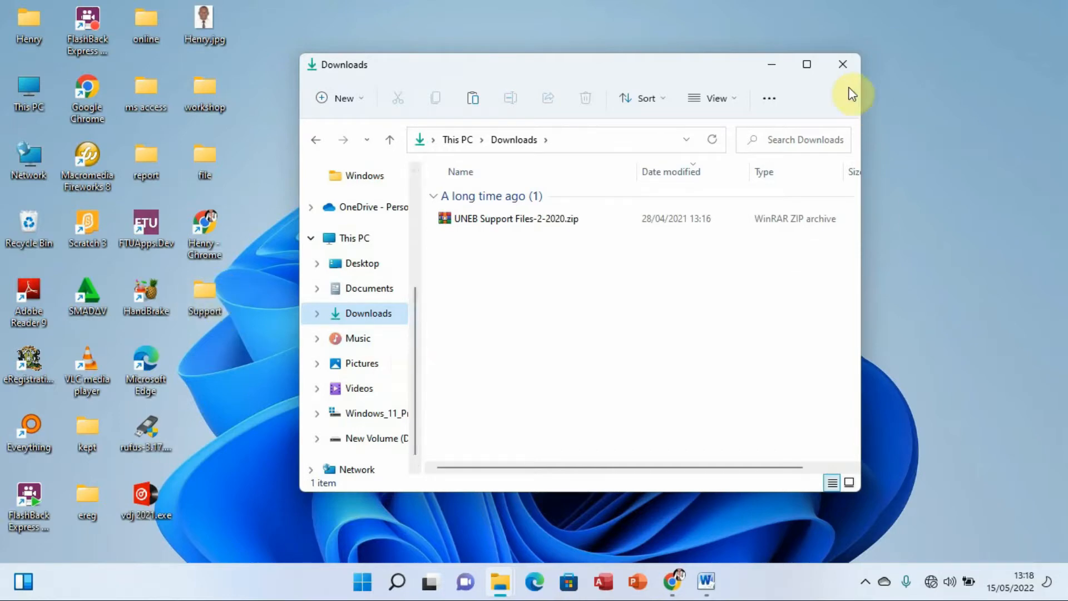
left_click(843, 65)
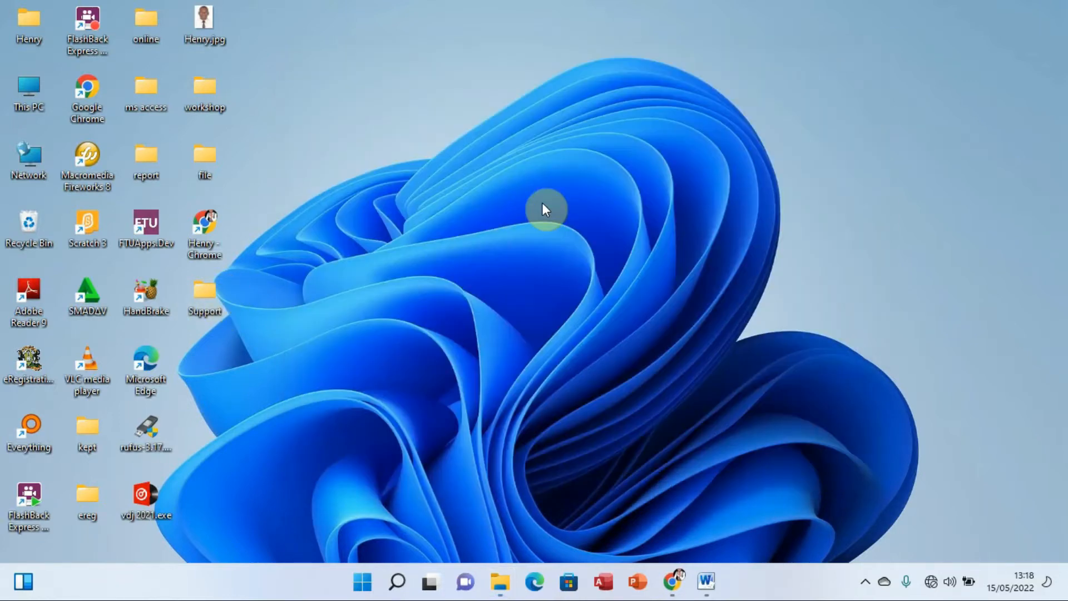
Step: Extract UNEB Support Files-2-2020.zip from the desktop's Support folder to the Desktop with WinRAR
right_click(206, 294)
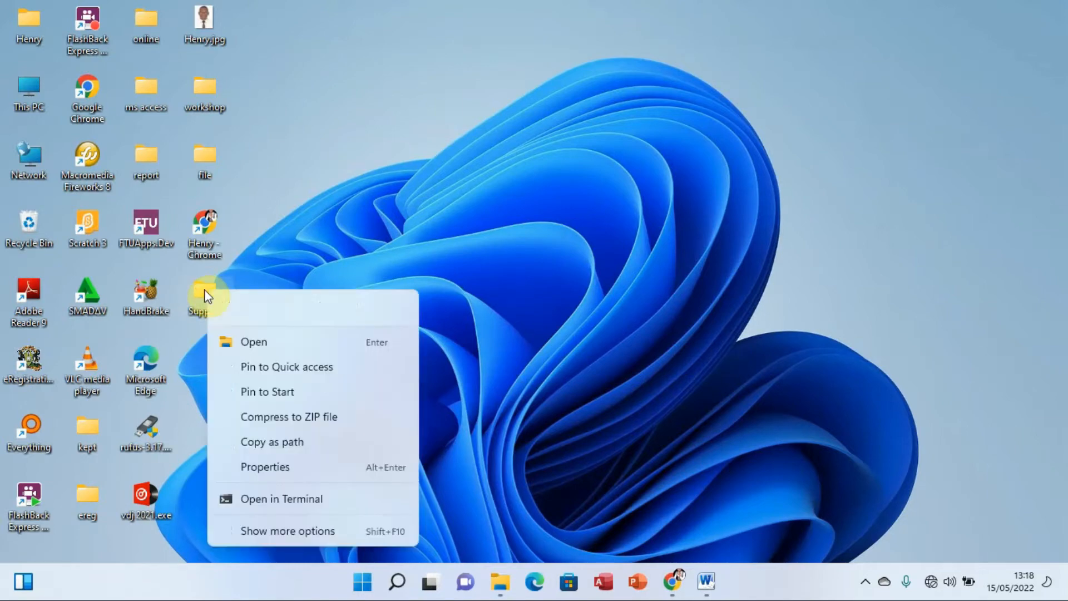
left_click(261, 342)
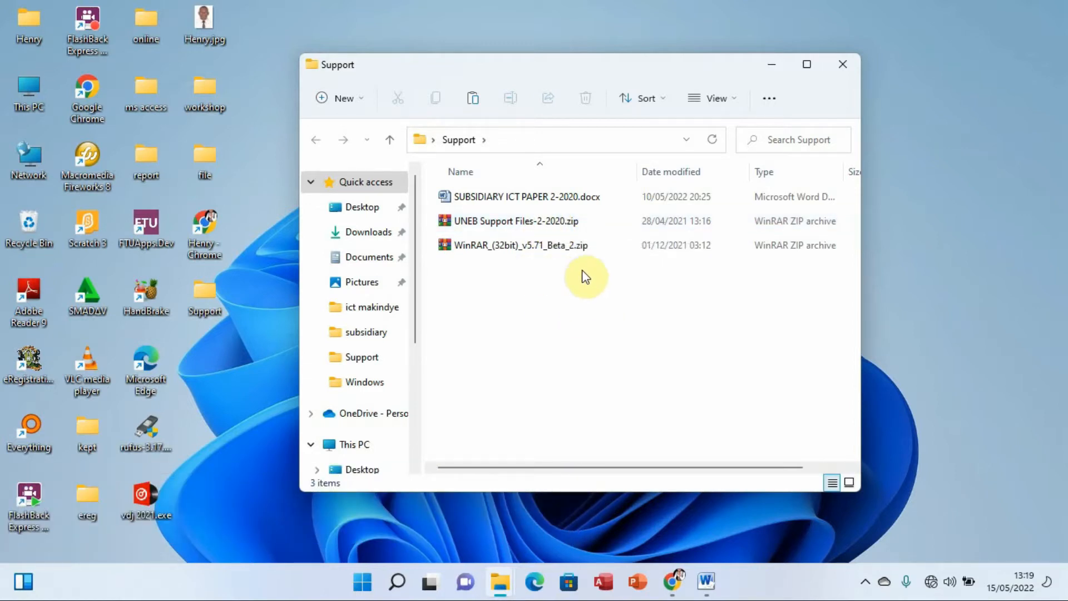
right_click(536, 220)
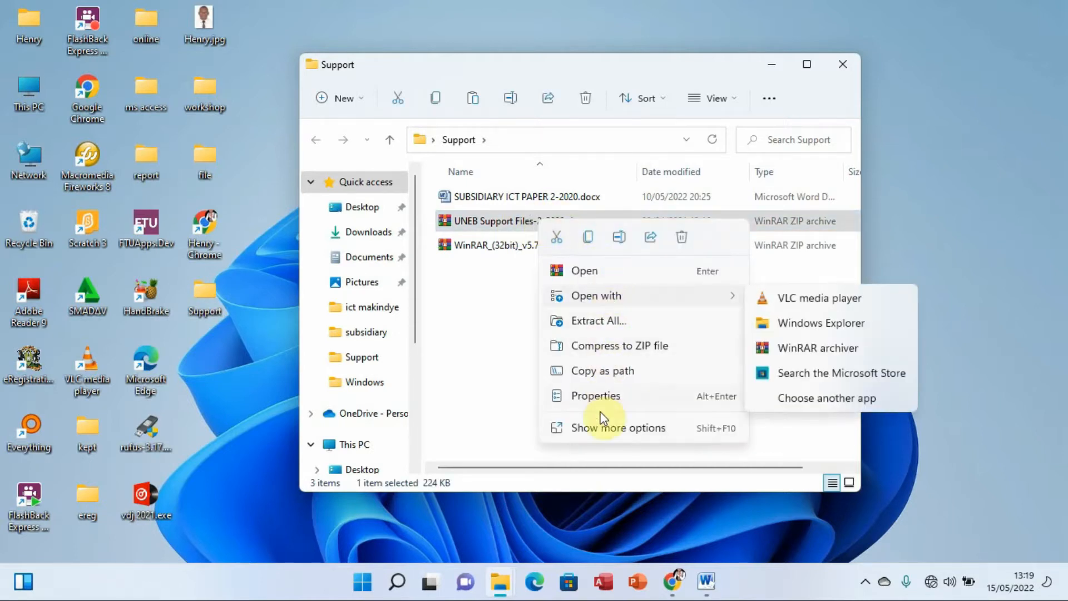
left_click(597, 430)
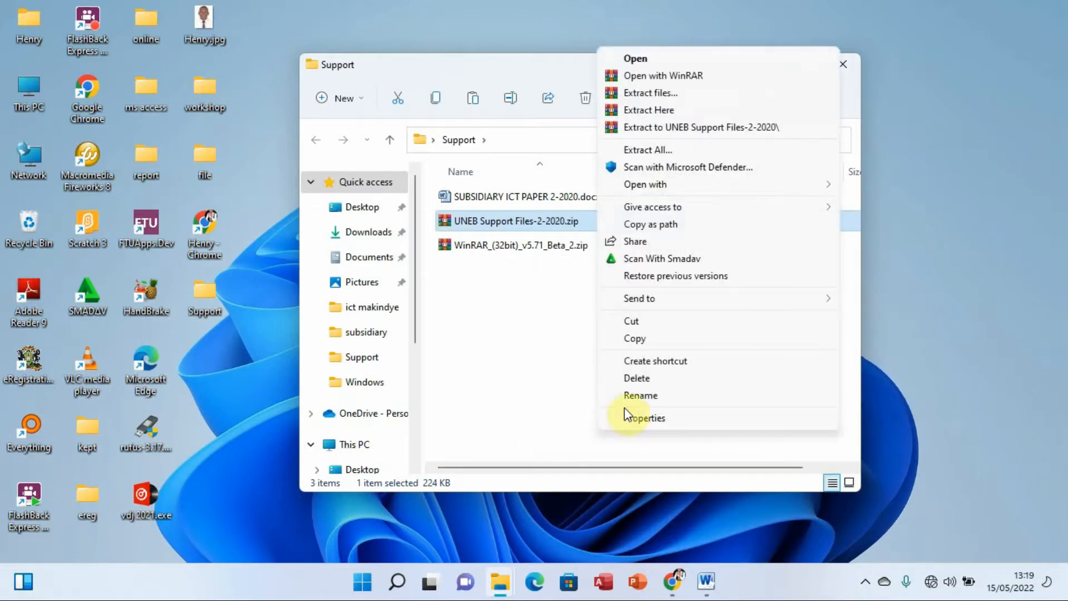
left_click(680, 96)
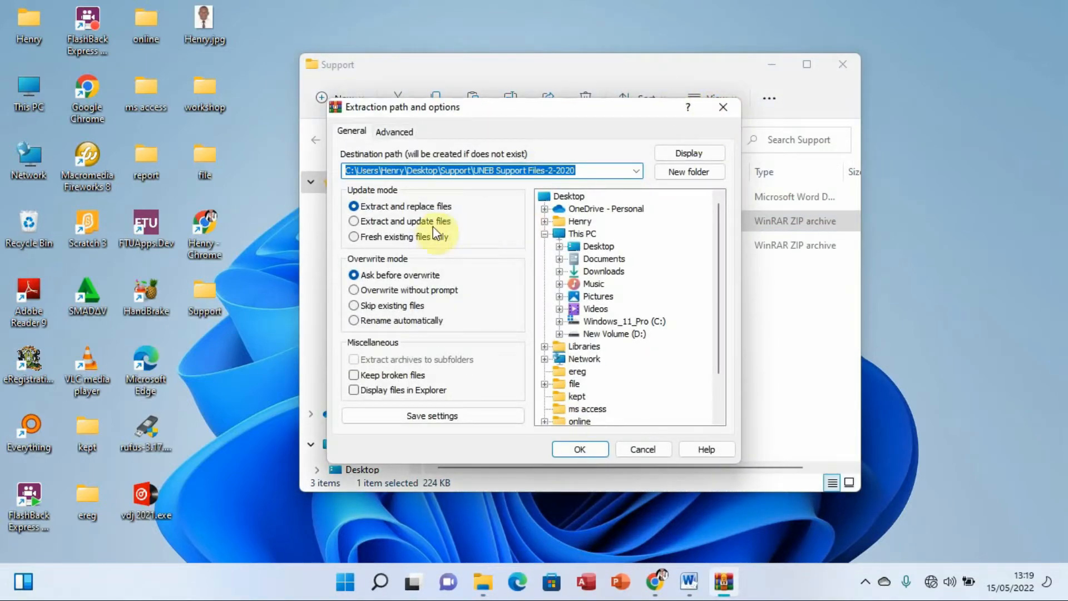
left_click(551, 201)
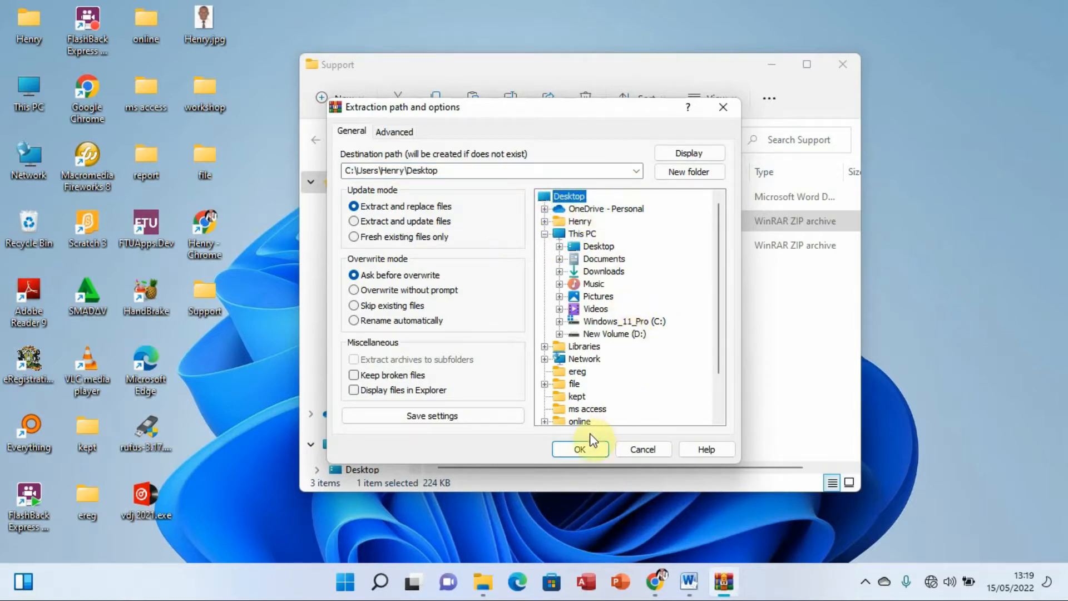
left_click(580, 448)
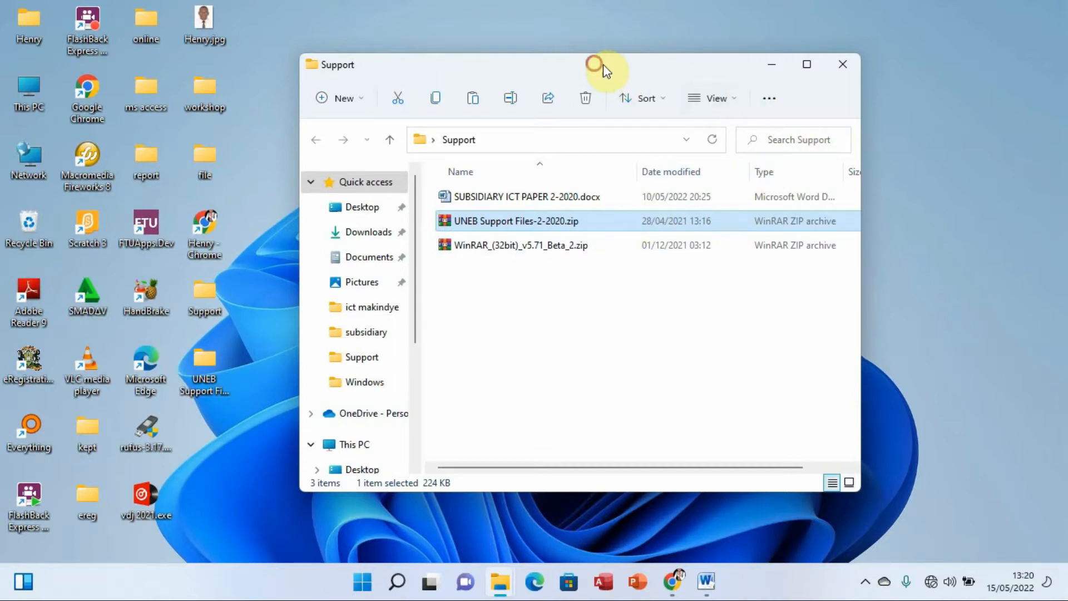
Step: Examine the contents of the extracted UNEB Support Files-2-2020 folder on the desktop and close it
left_click_drag(606, 74, 744, 94)
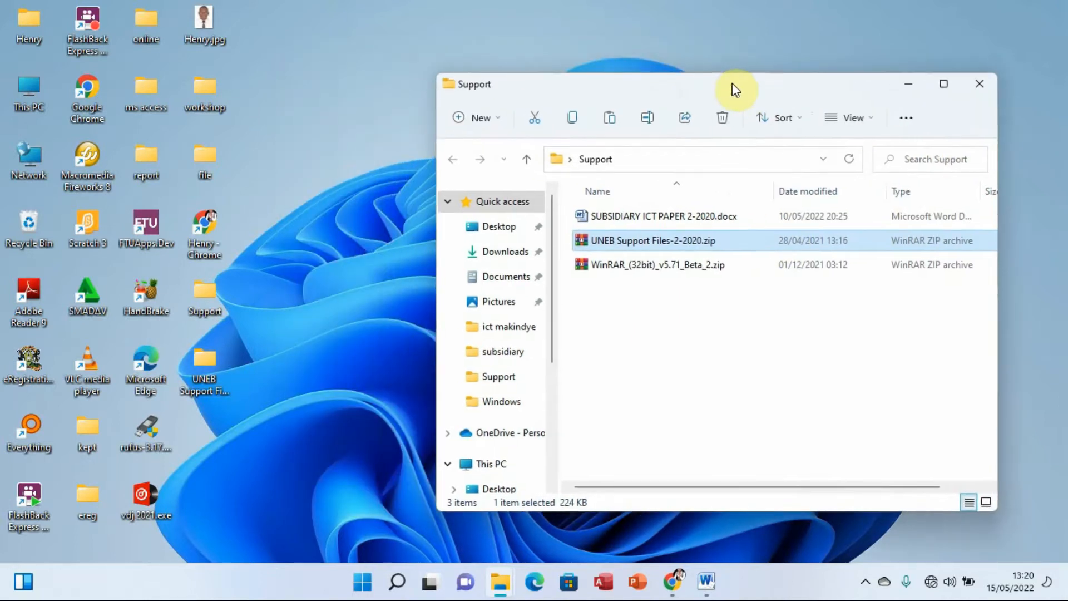
right_click(202, 368)
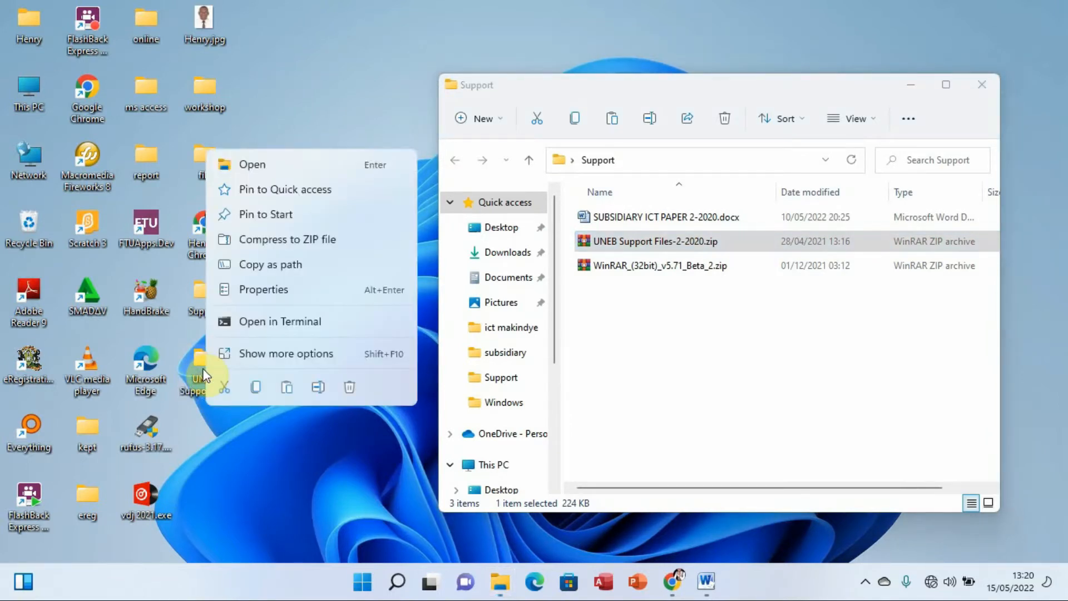
left_click(266, 165)
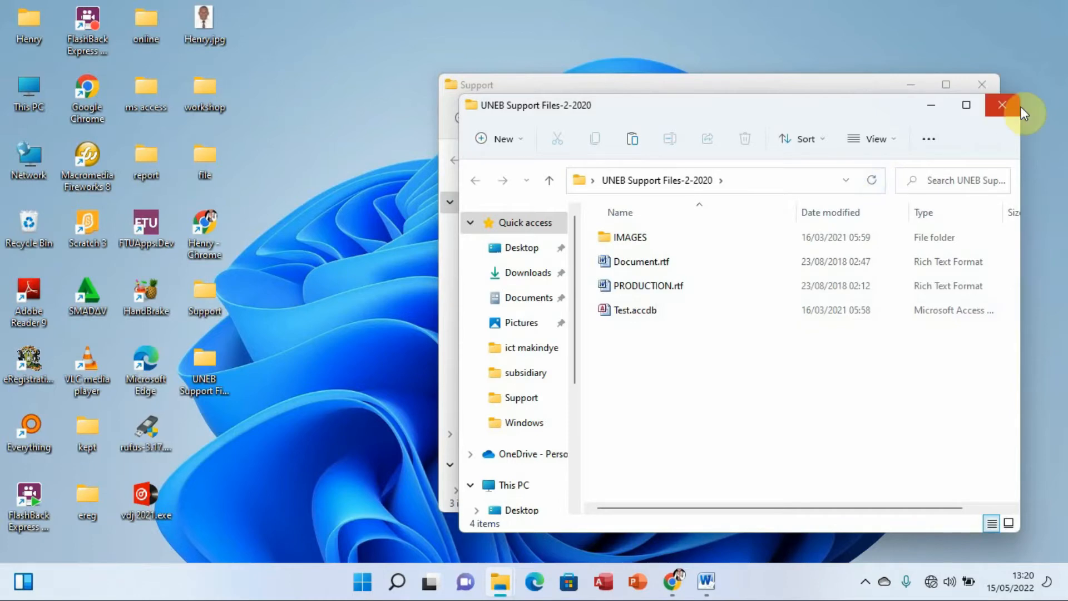
left_click(1001, 105)
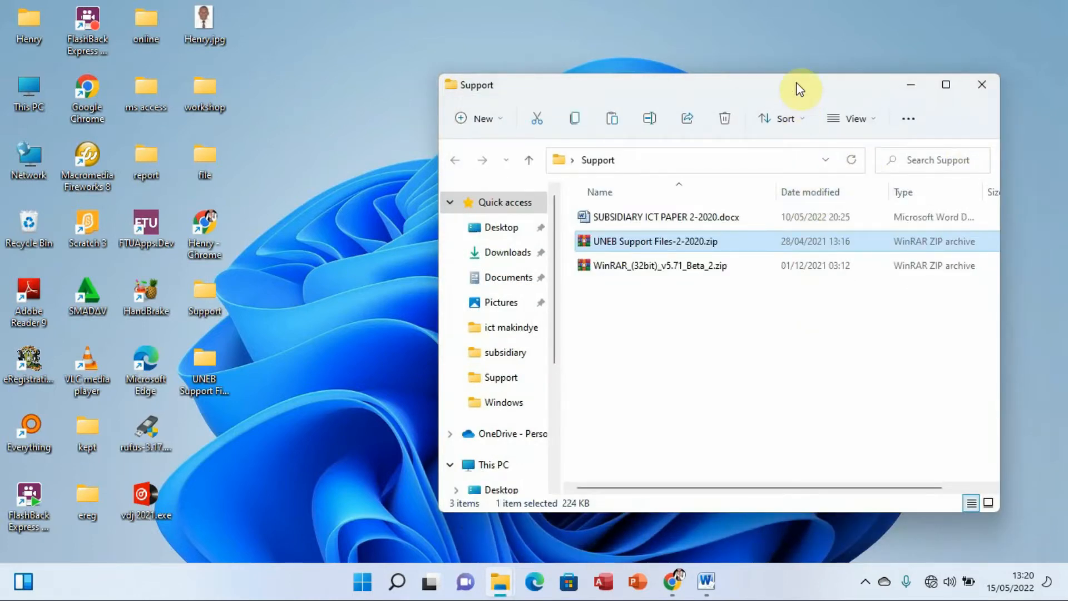
Step: Open SUBSIDIARY ICT PAPER 2-2020.docx from the Support folder in Word and minimise it
left_click_drag(796, 85, 685, 70)
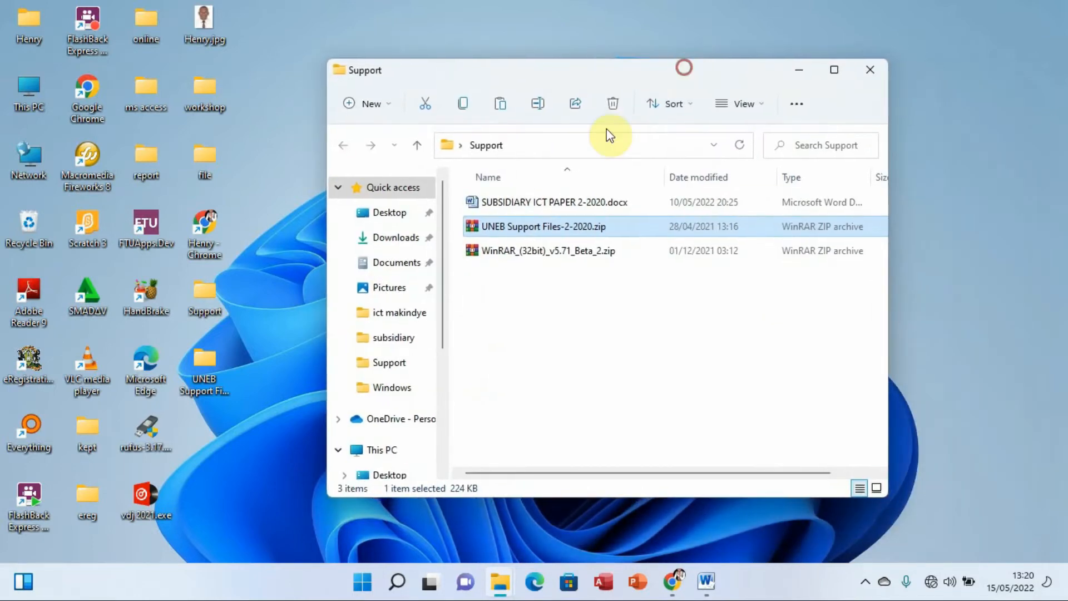
double_click(566, 205)
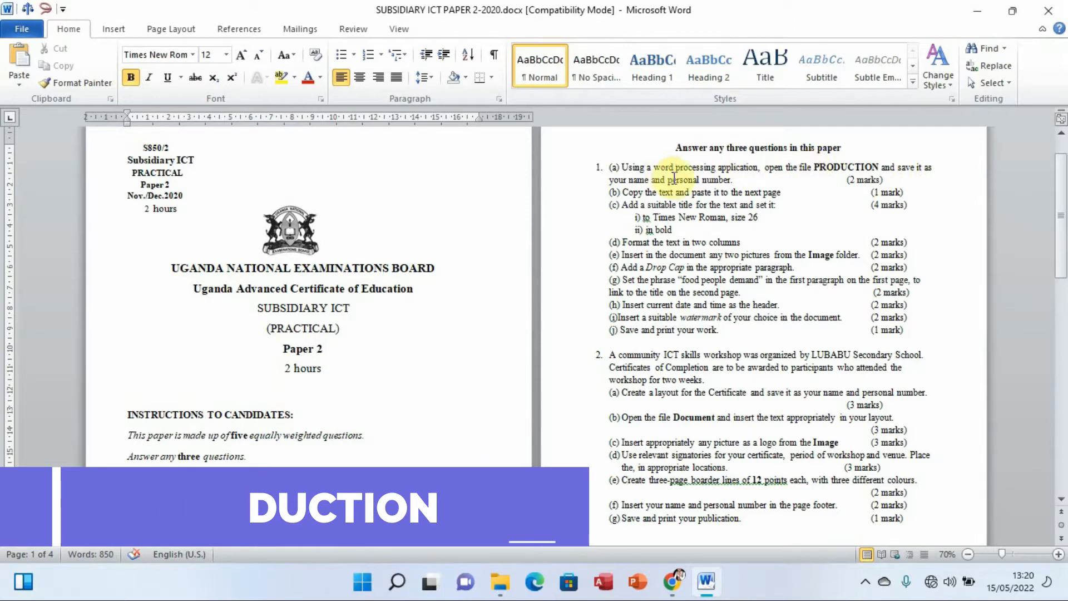
left_click(977, 10)
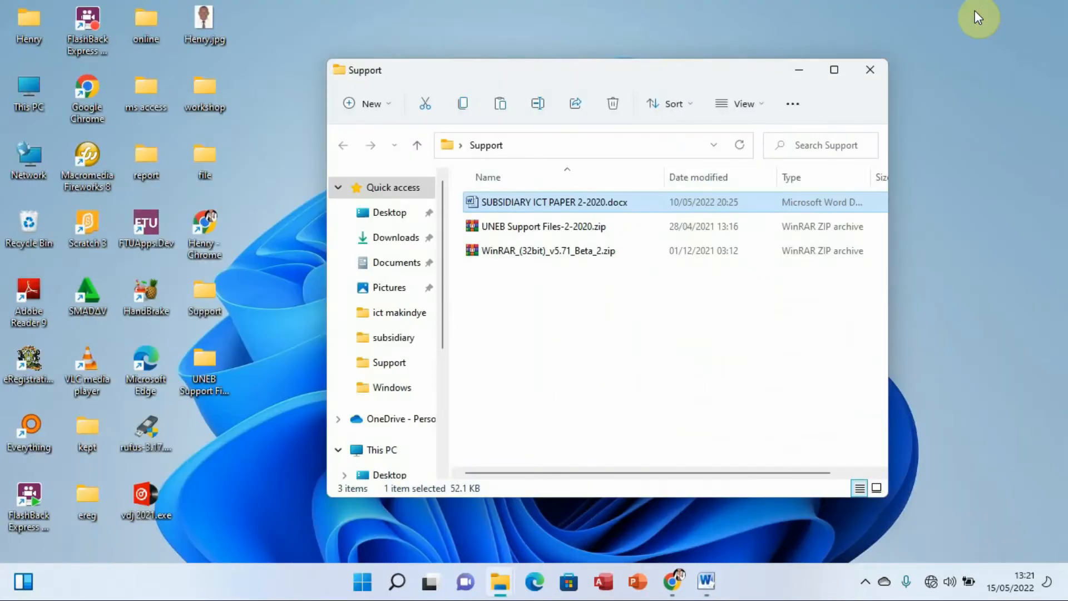
Step: Create a desktop folder named with the candidate's name and personal number, and place it below the UNEB Support Files folder
left_click_drag(583, 69, 713, 64)
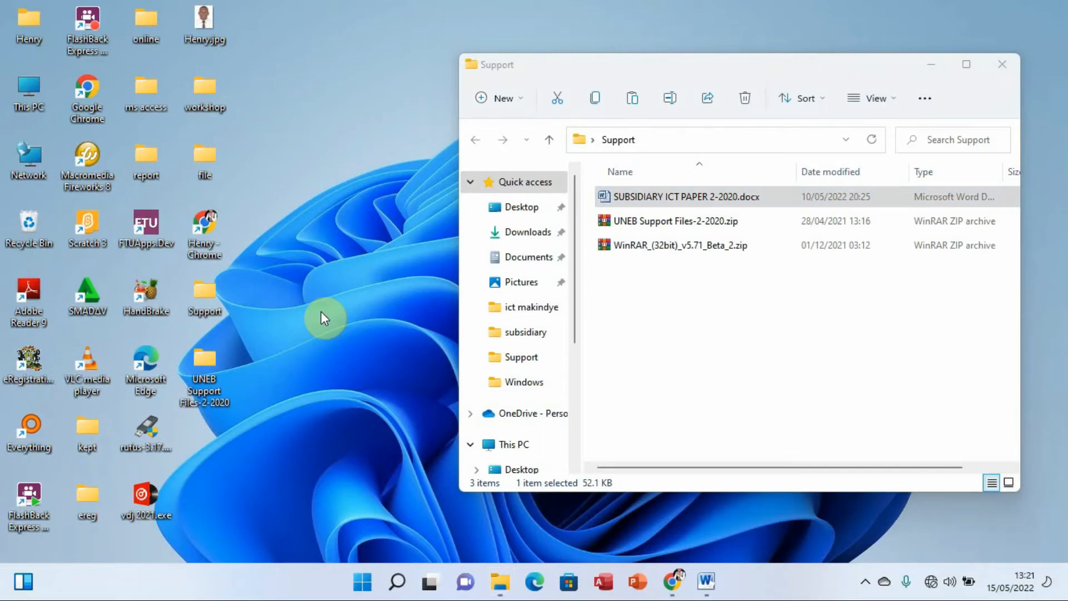
right_click(322, 312)
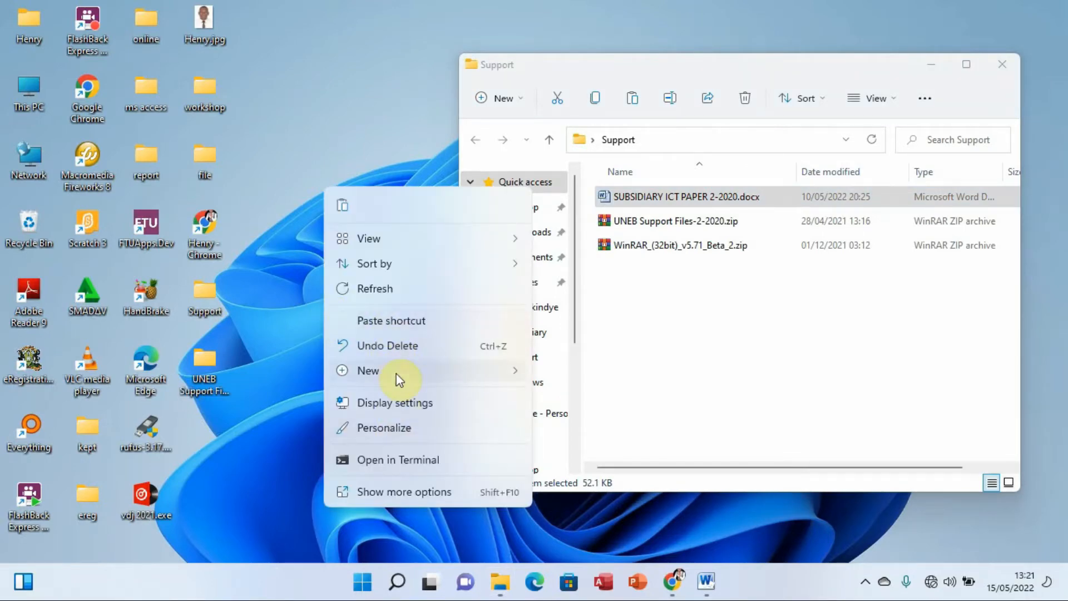
mouse_move(398, 373)
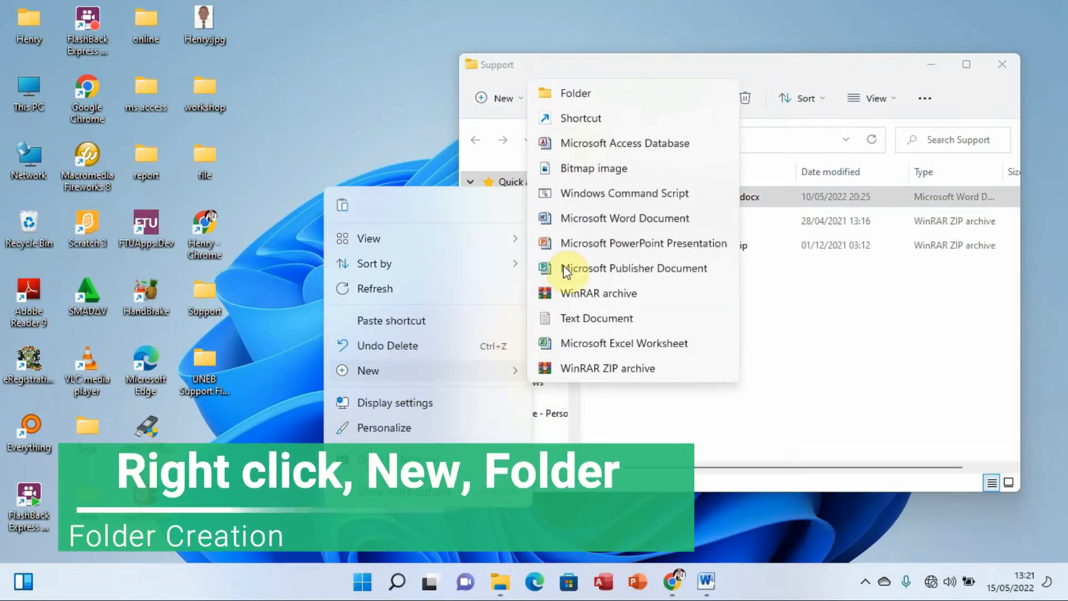
left_click(580, 96)
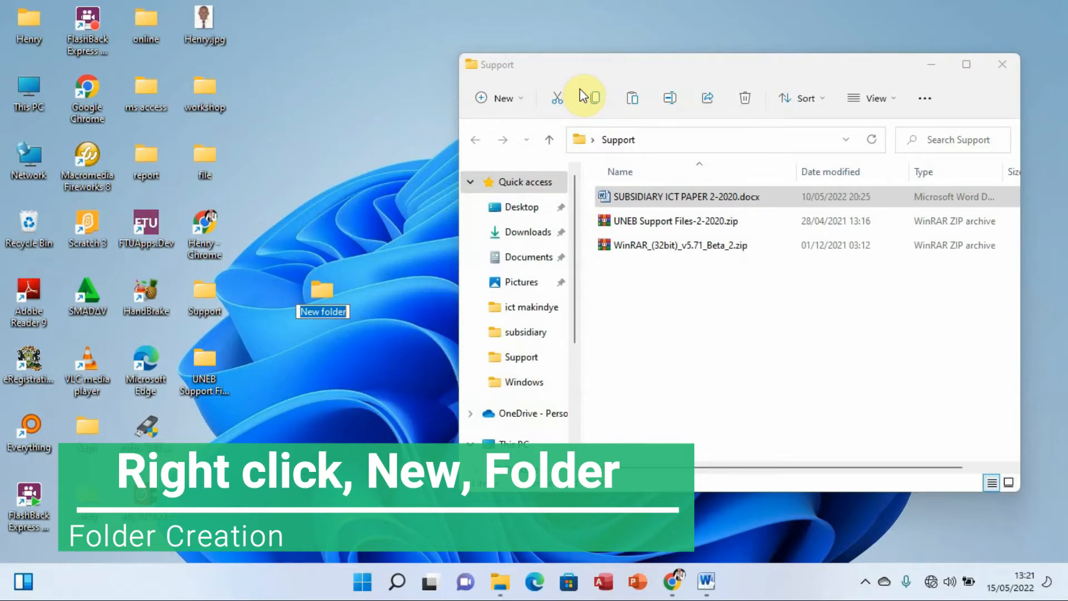
type("Henr")
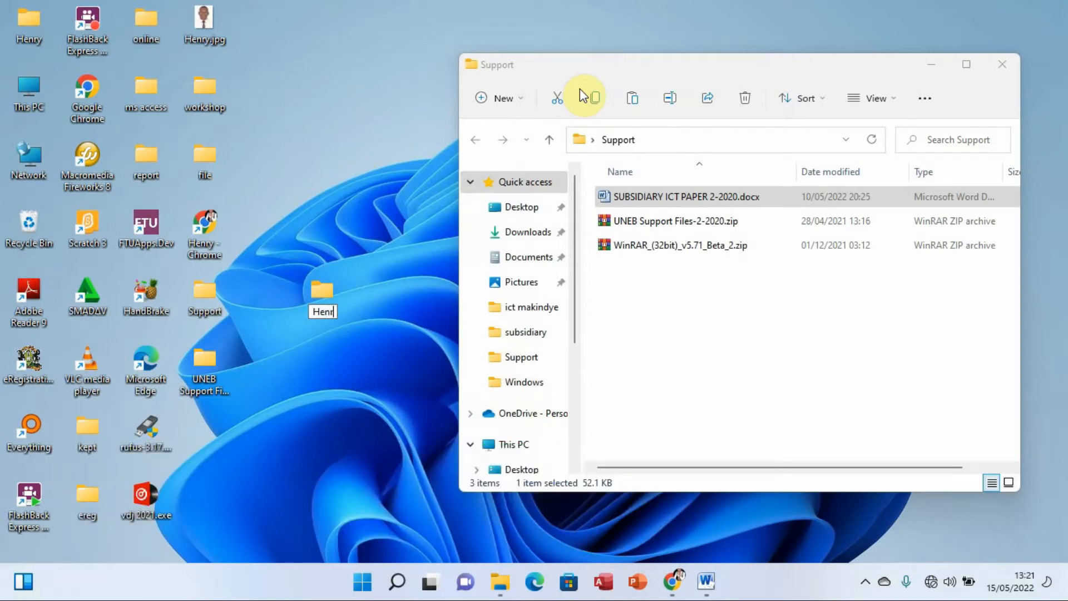
type("y001")
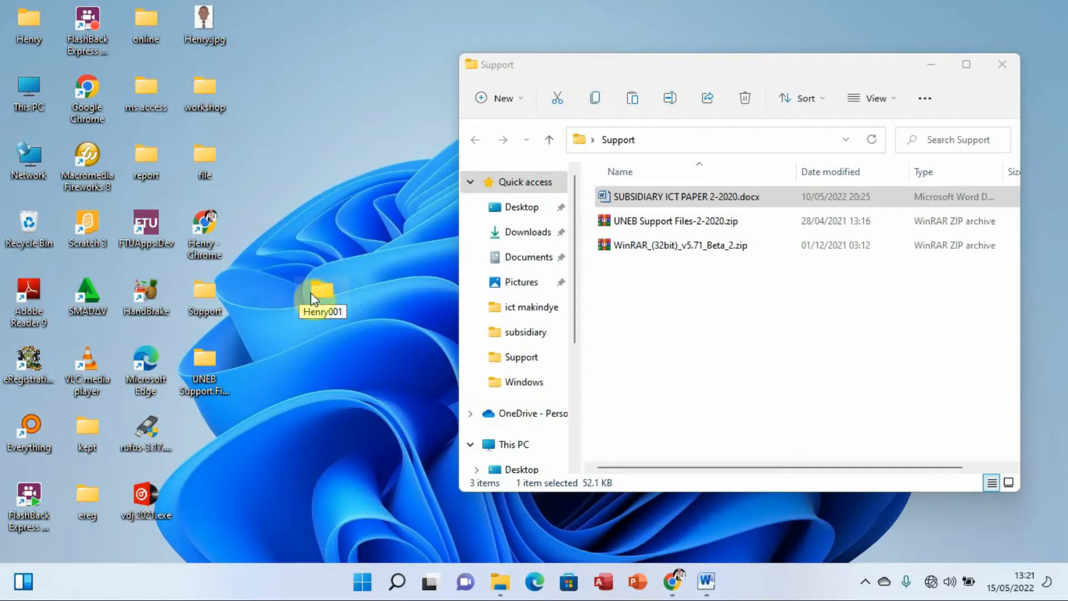
left_click_drag(318, 300, 276, 421)
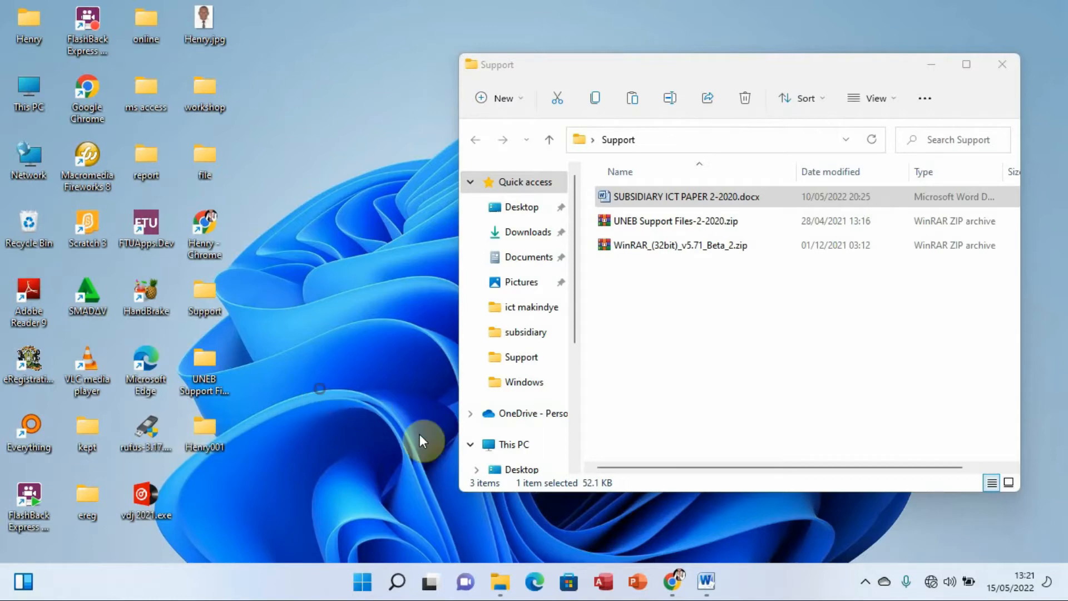
Step: Return to the exam paper in Word and select the file name PRODUCTION in question 1(a)
left_click(709, 575)
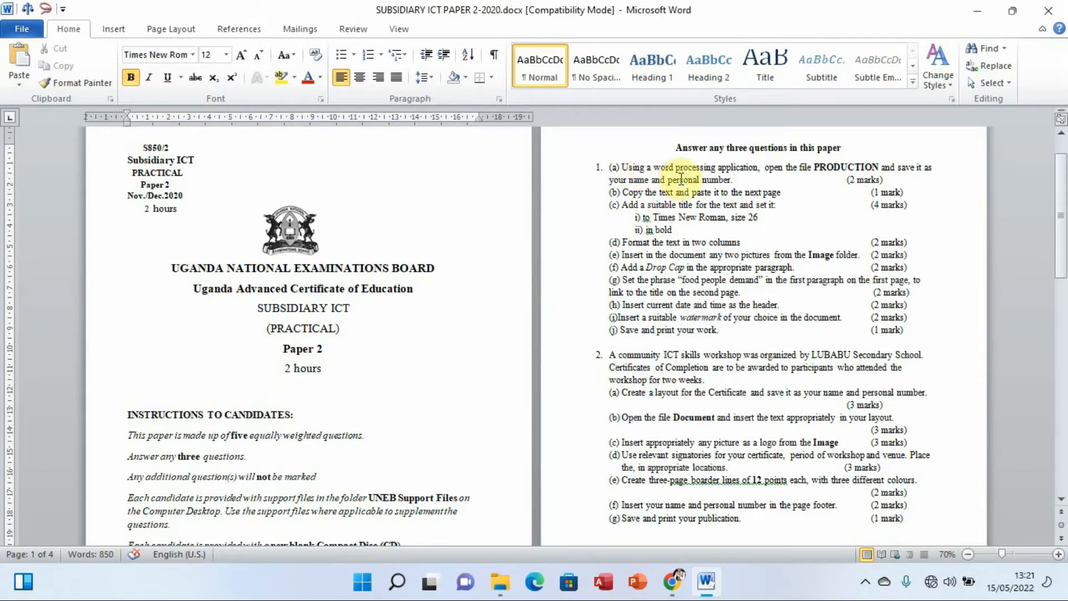
left_click_drag(816, 167, 871, 167)
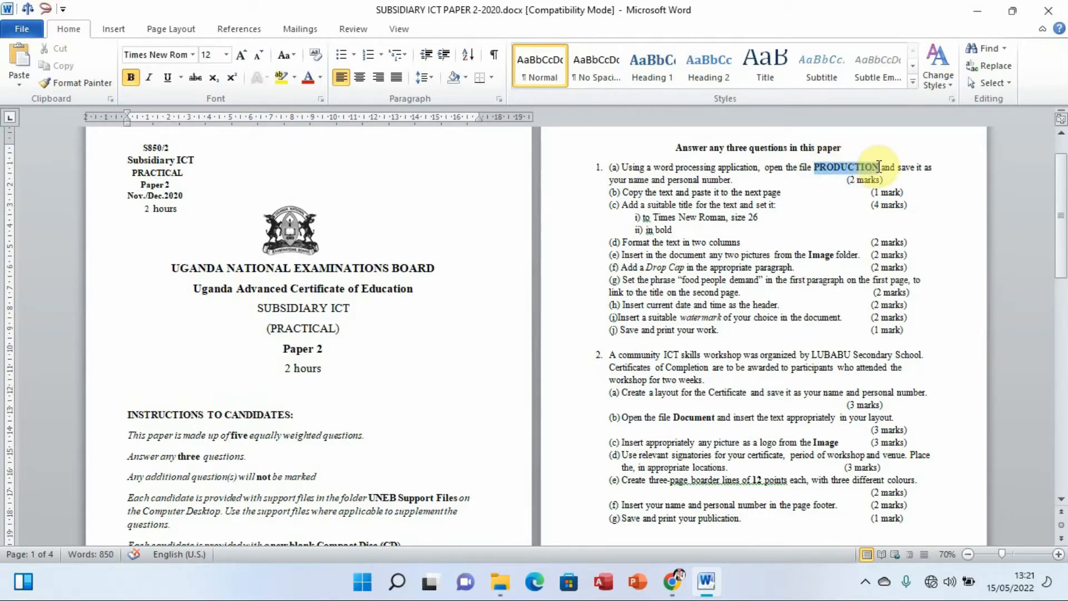
Step: Minimise the exam paper, close the Support folder, and open PRODUCTION.rtf from the desktop's UNEB Support Files-2-2020 folder in a maximised window
left_click_drag(881, 166, 881, 165)
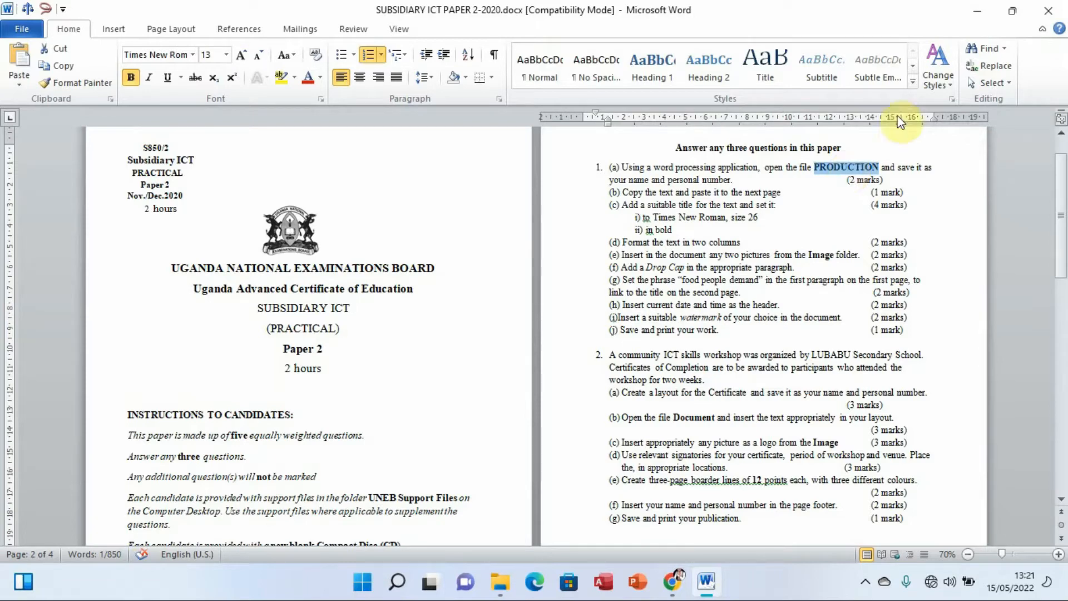
left_click(975, 11)
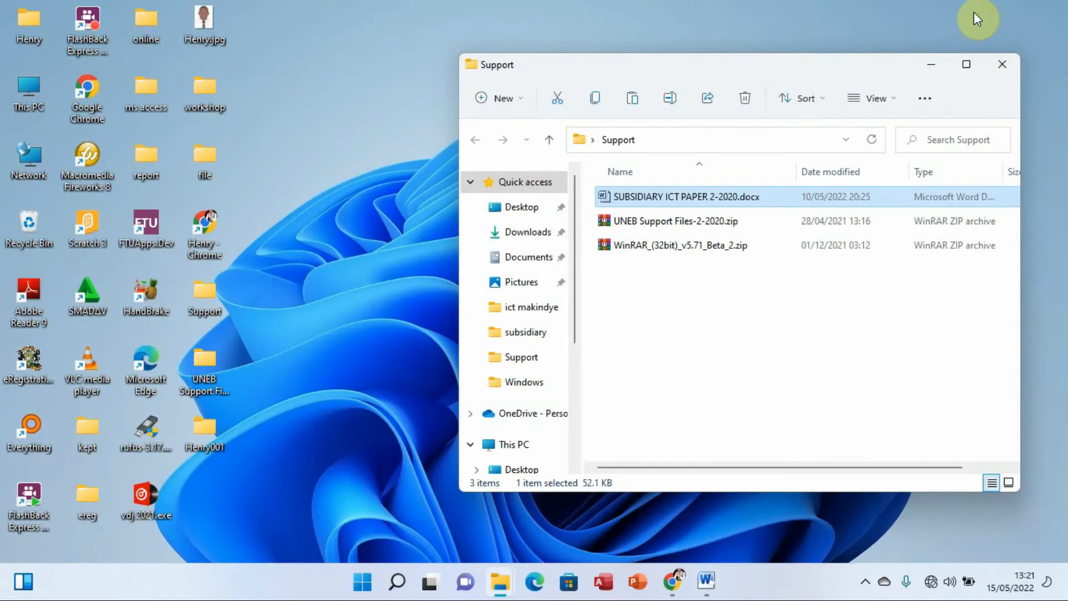
left_click(1004, 68)
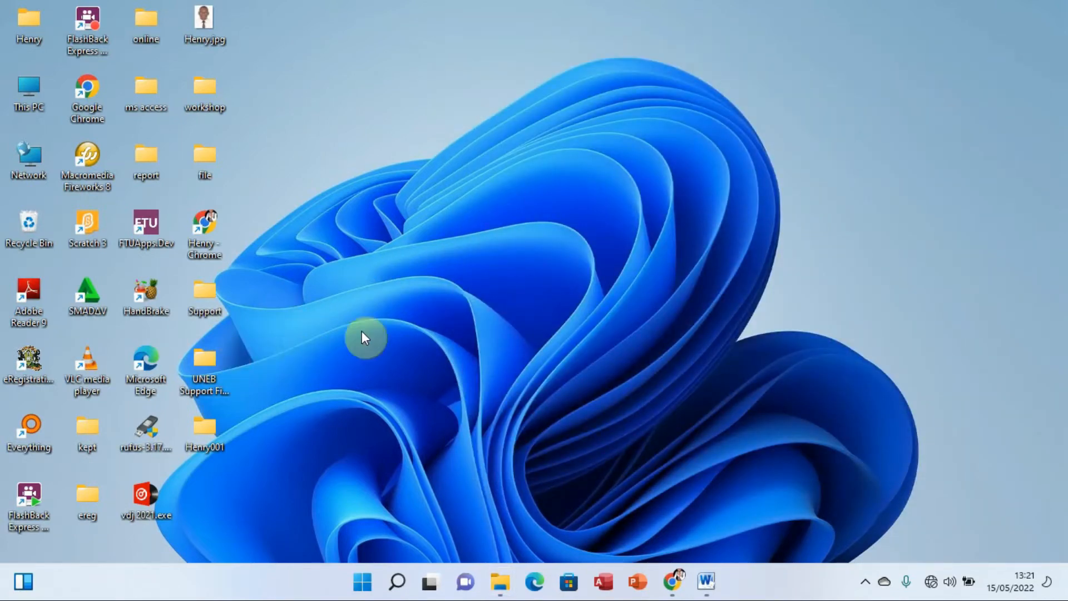
right_click(210, 354)
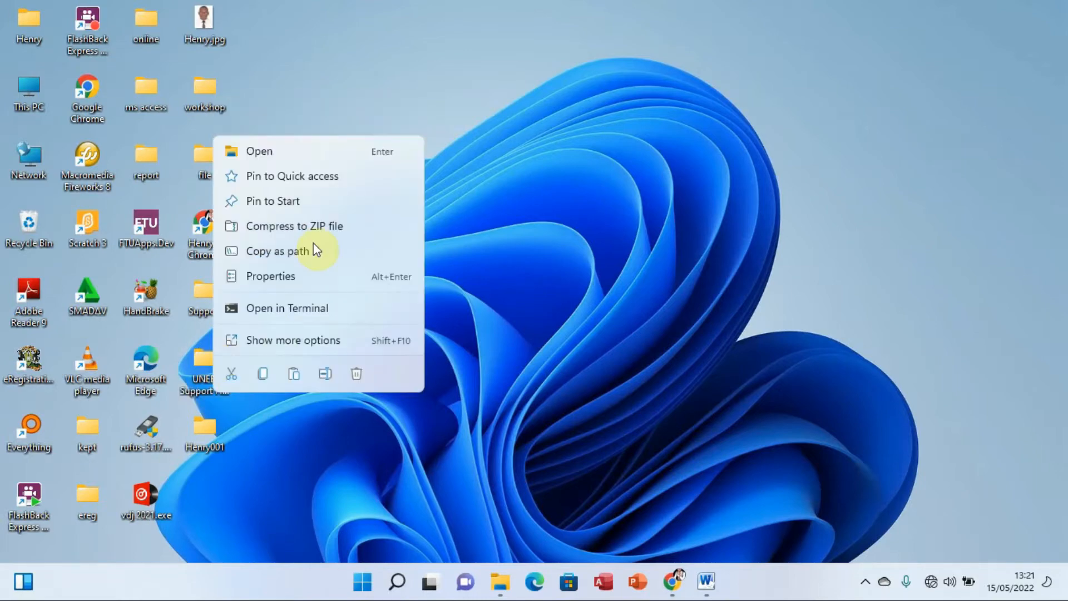
left_click(271, 151)
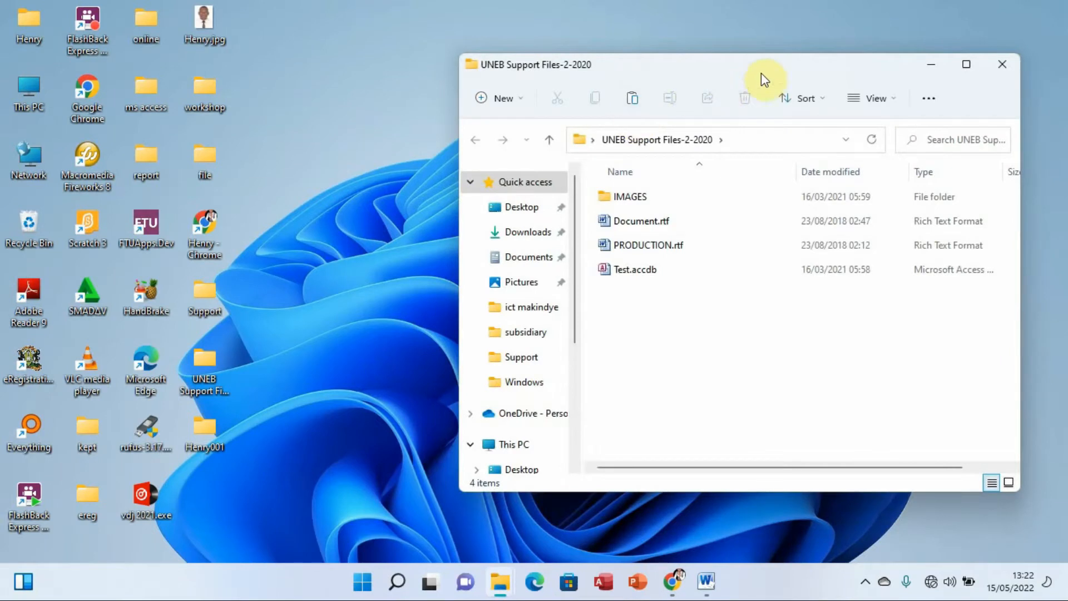
left_click_drag(760, 72, 654, 68)
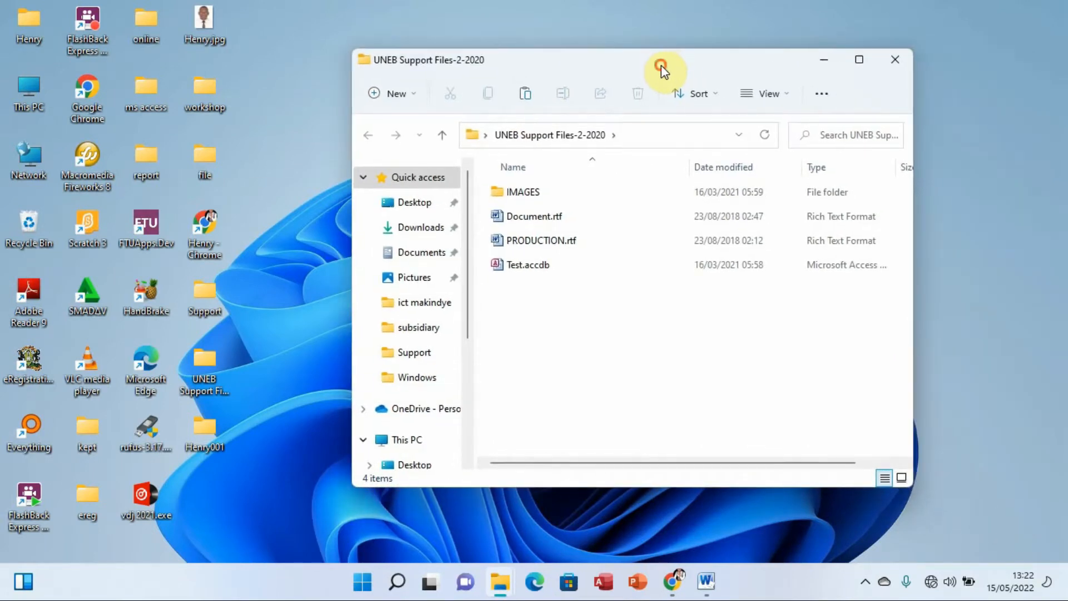
double_click(551, 241)
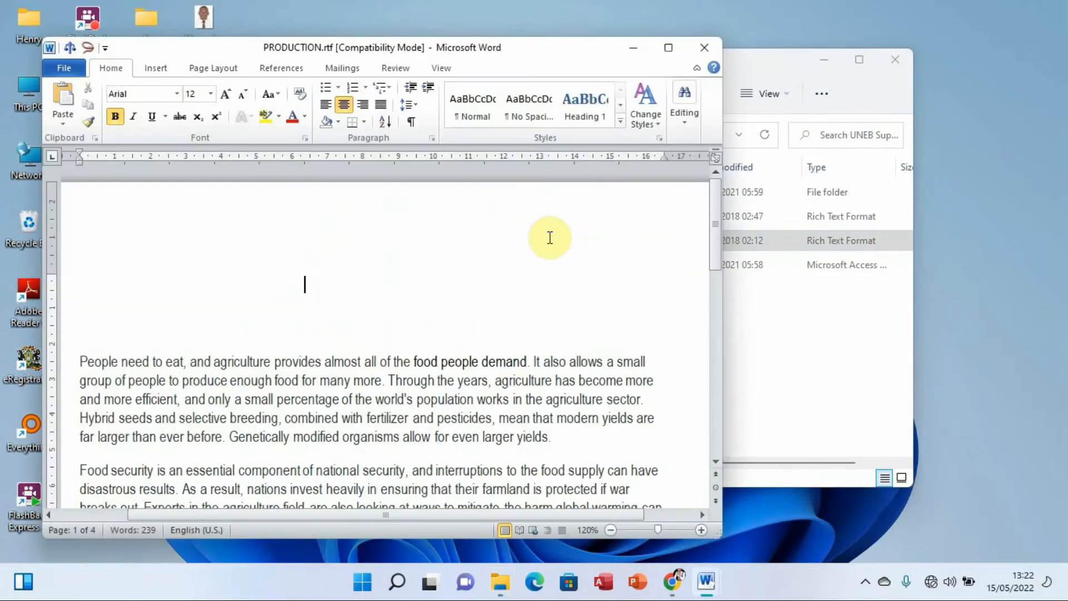
left_click(670, 51)
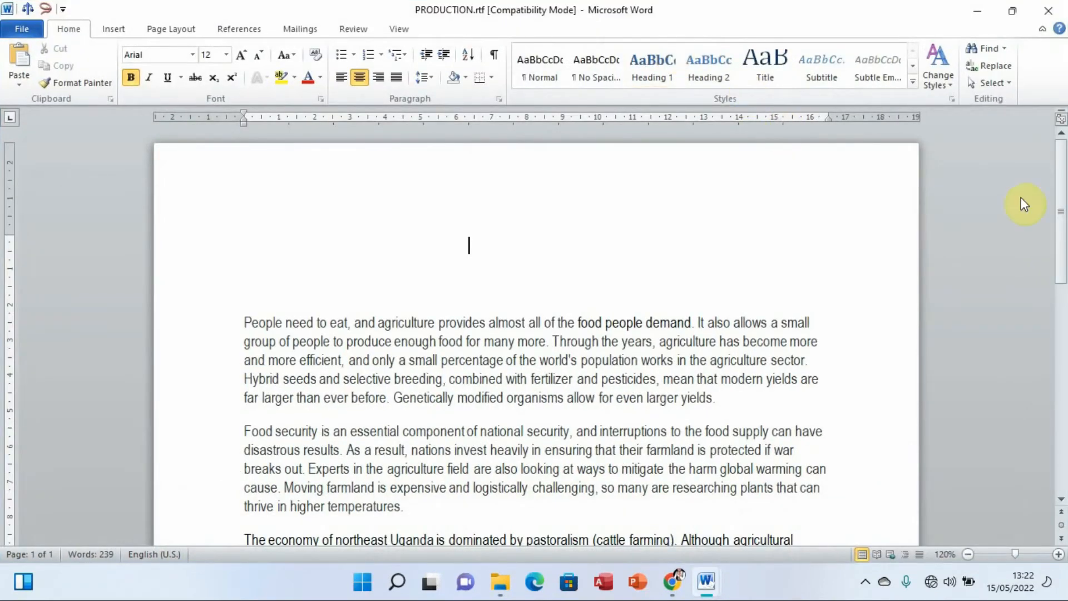
mouse_move(1059, 204)
left_mouse_down()
mouse_move(1061, 313)
mouse_move(1061, 184)
left_mouse_up()
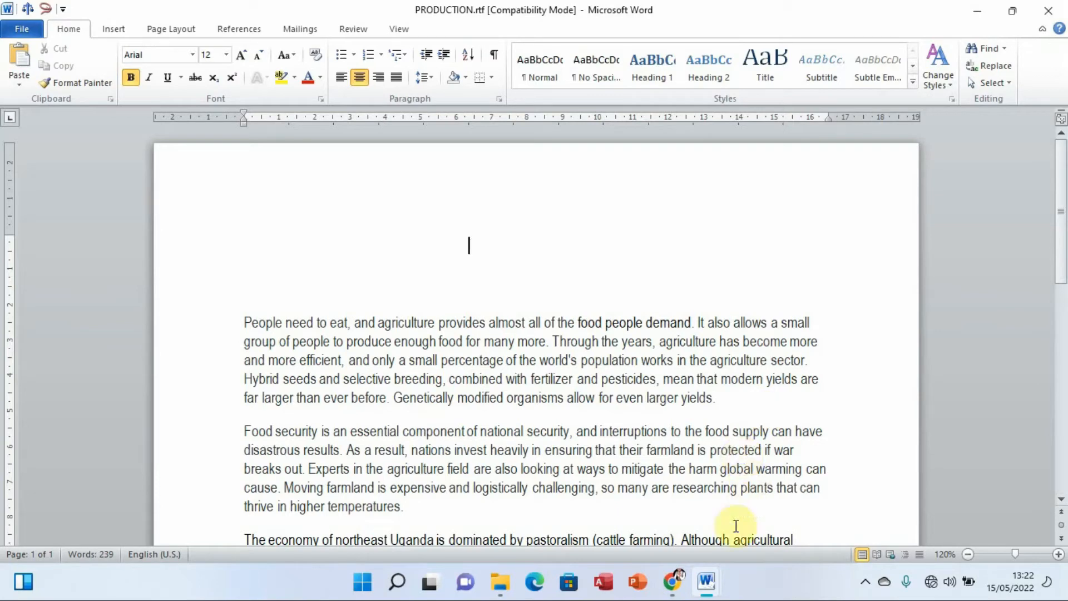
Step: Check the saving instruction in question 1(a), and choose the candidate's desktop folder as the Save As location for PRODUCTION.rtf
mouse_move(713, 576)
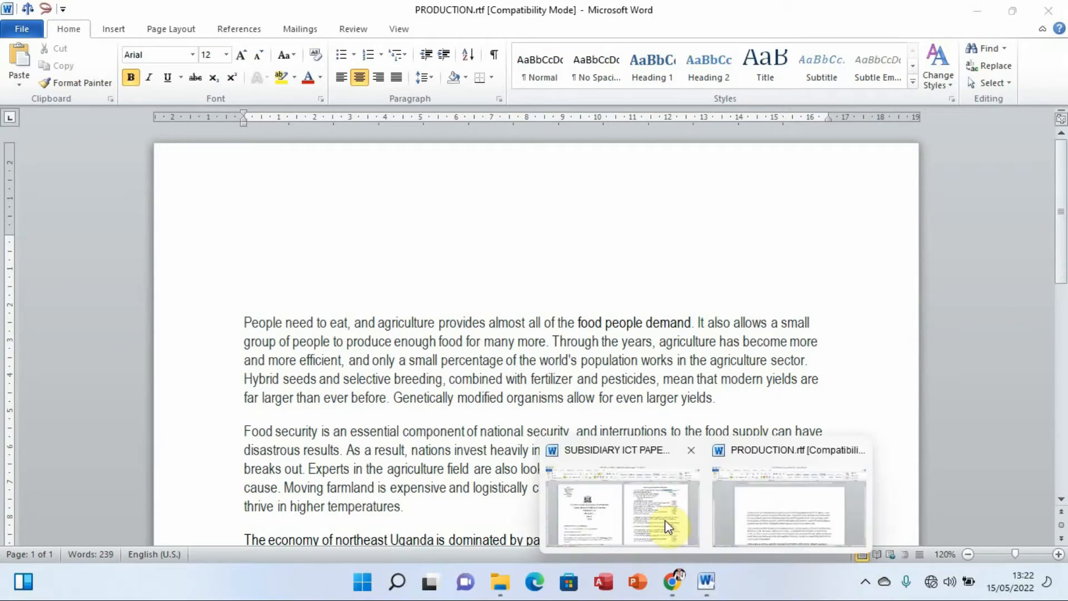
left_click(634, 505)
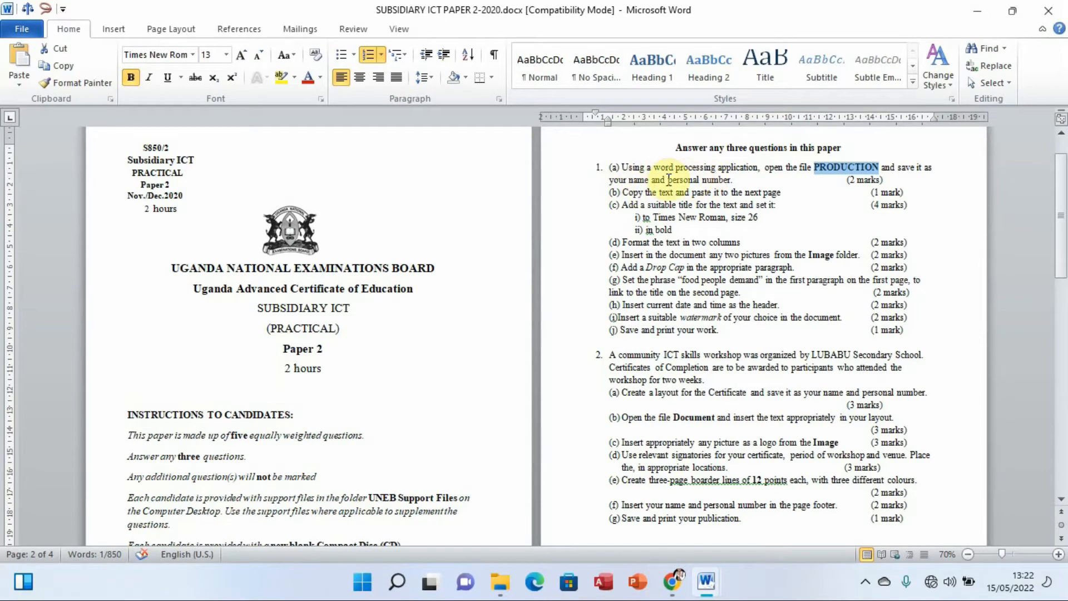
left_click(980, 15)
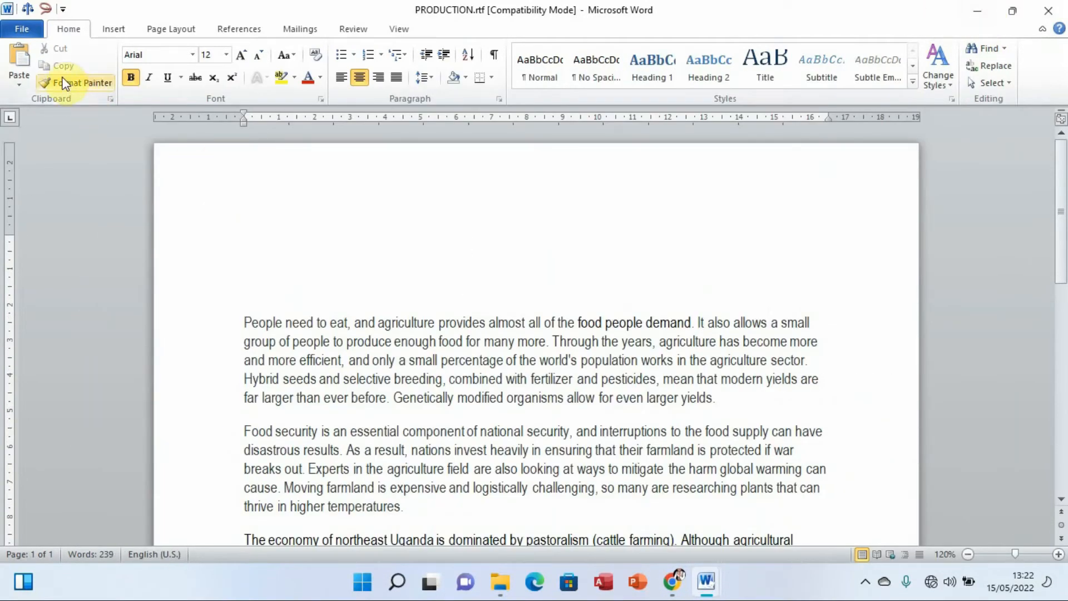
left_click(22, 30)
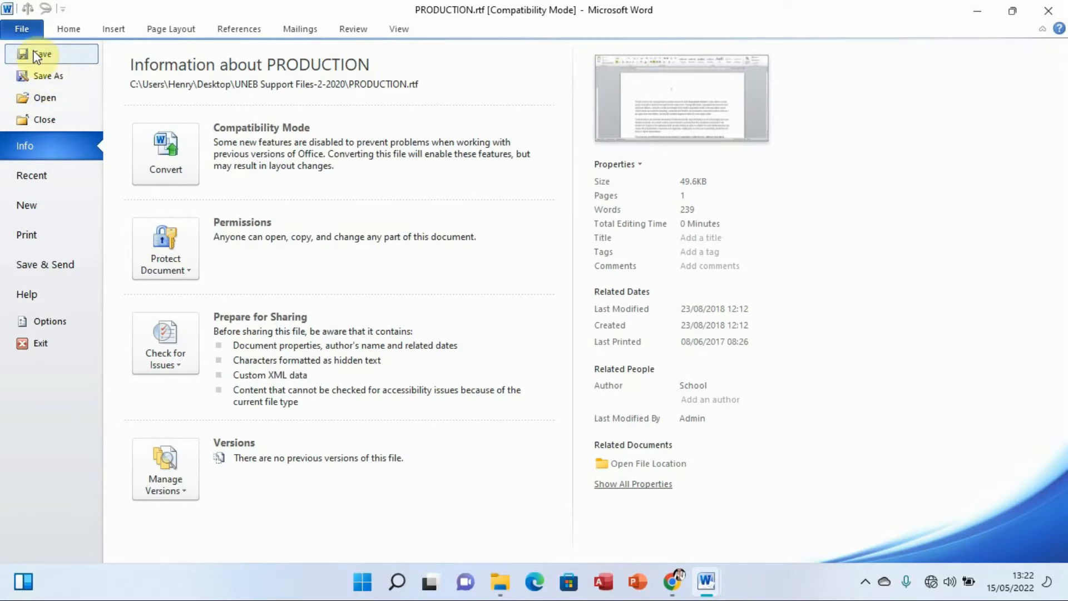
left_click(60, 78)
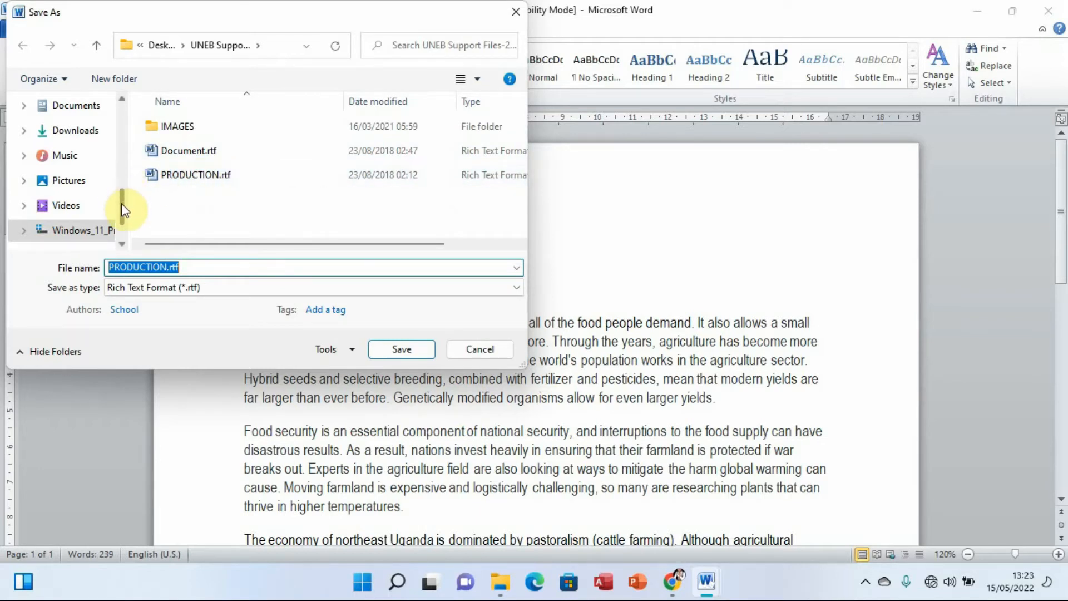
left_click_drag(121, 203, 123, 110)
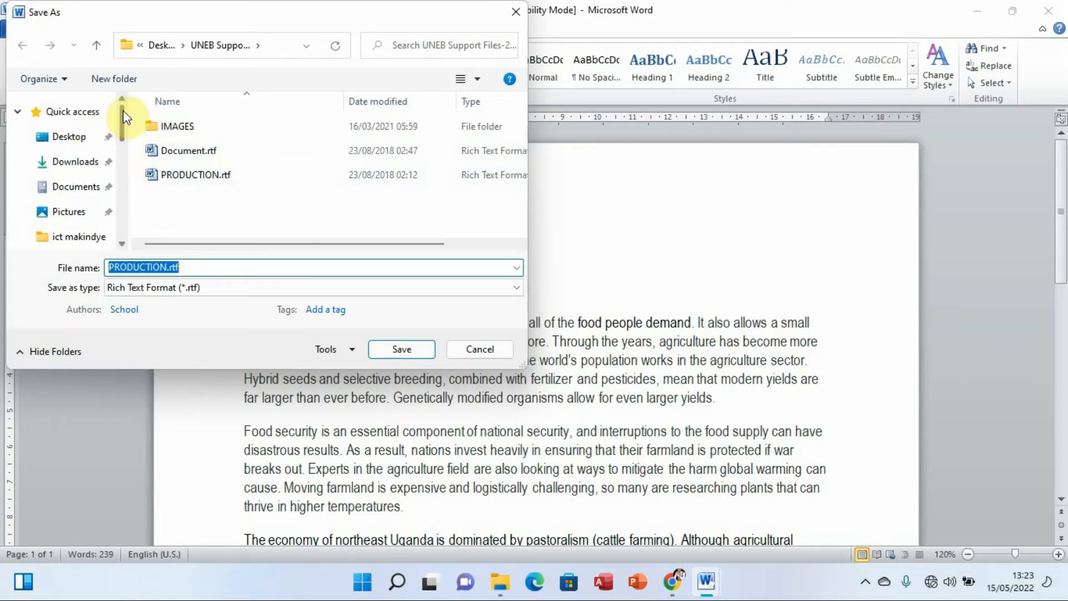
left_click(67, 136)
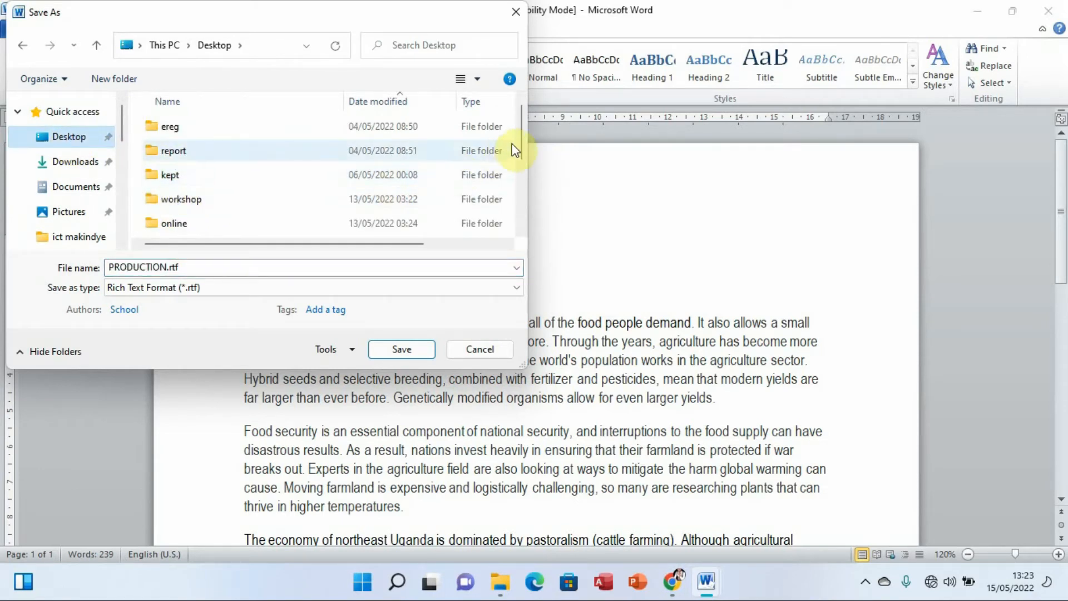
left_click_drag(521, 135, 522, 196)
left_click(228, 199)
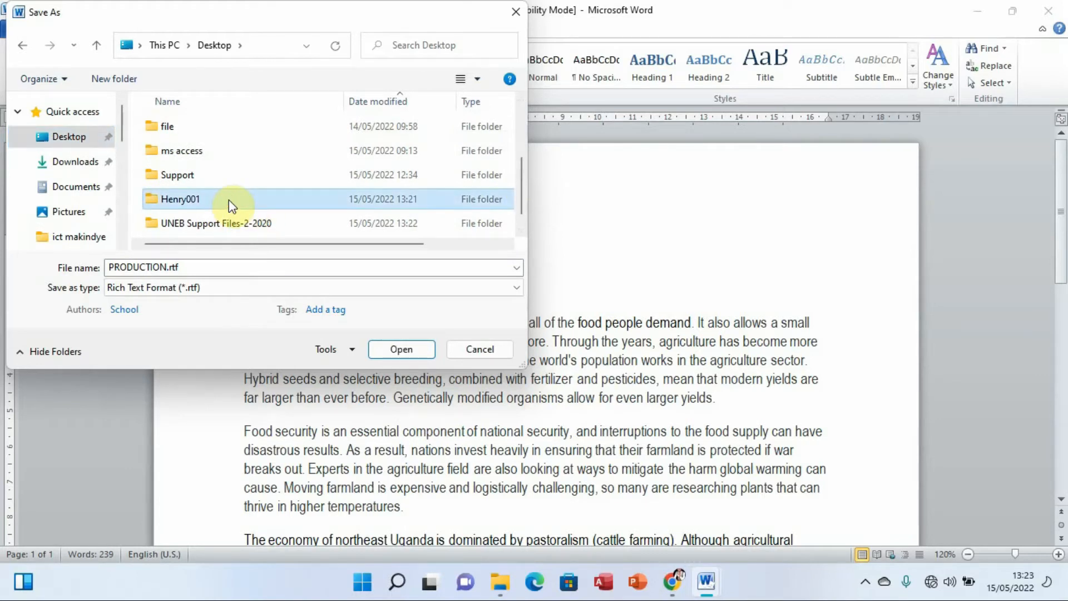
left_click(402, 350)
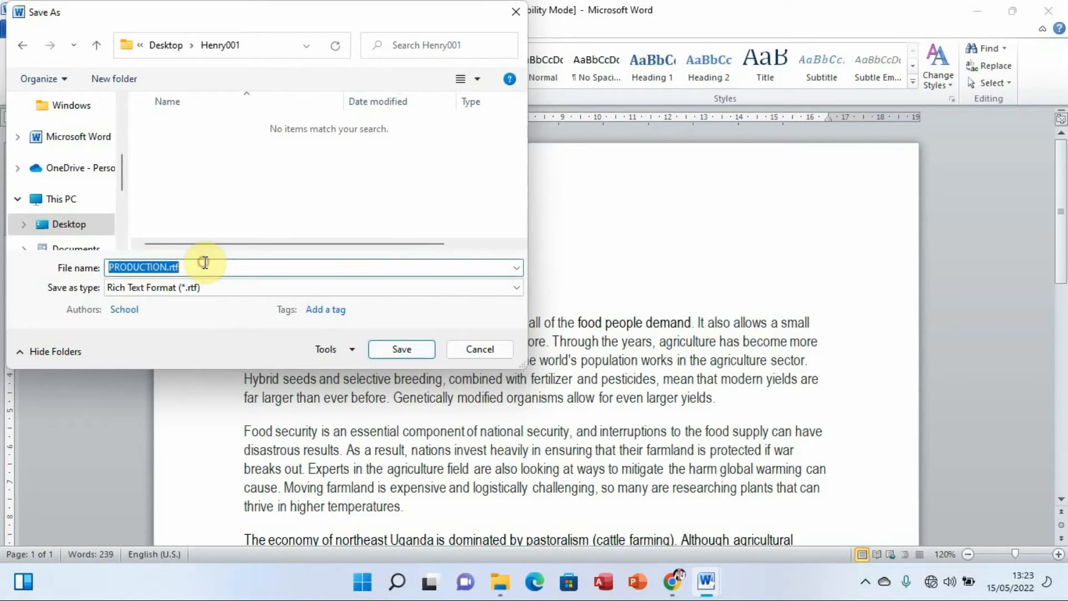
Step: Save the document under the candidate's name and personal number as a Word Document (*.docx)
key("BackSpace")
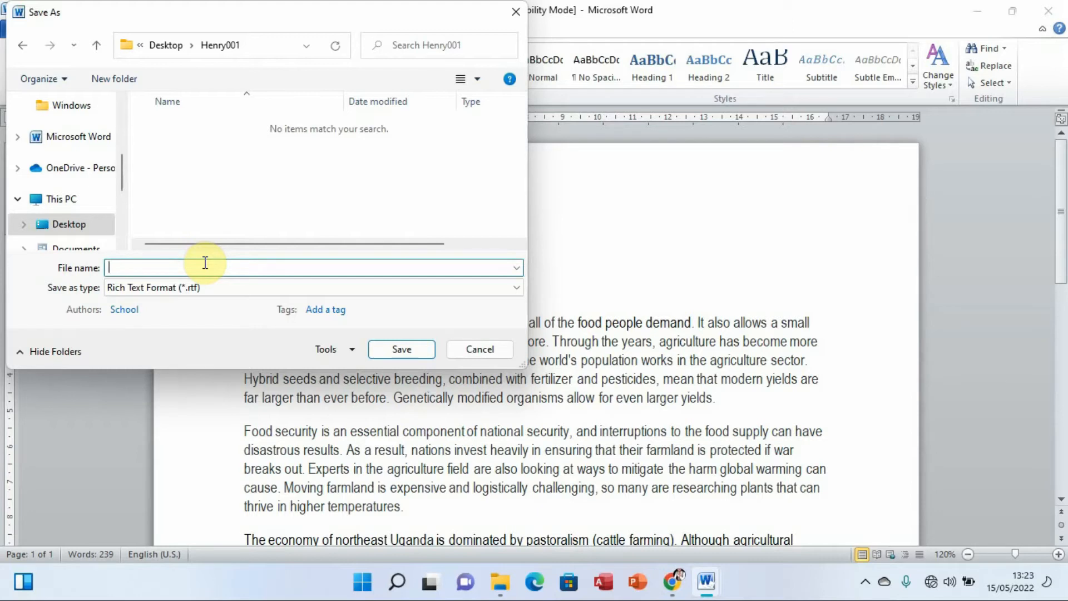
type("Henry001")
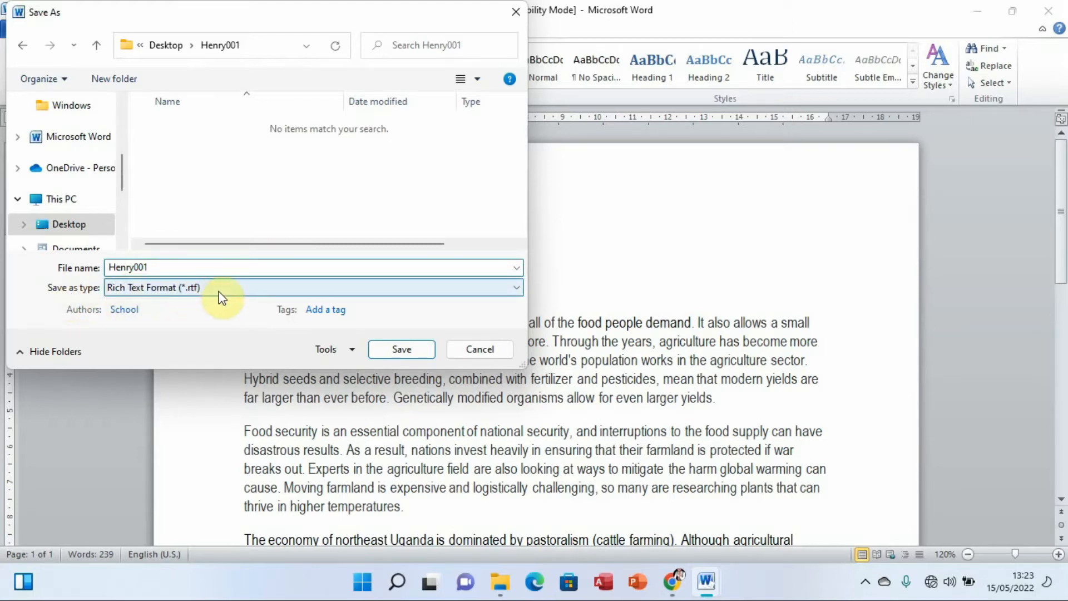
left_click(233, 298)
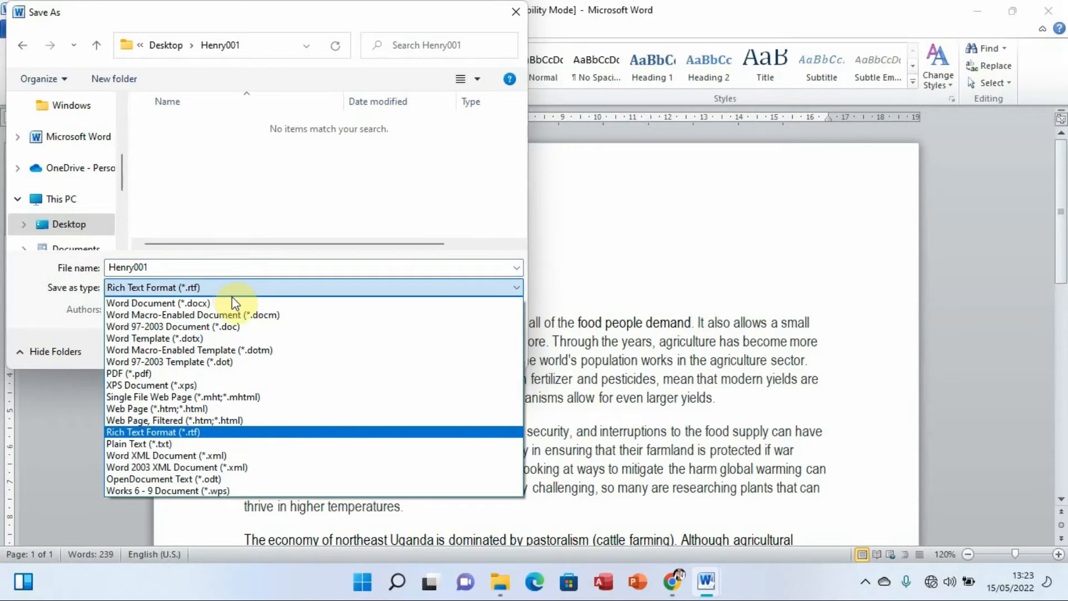
left_click(145, 305)
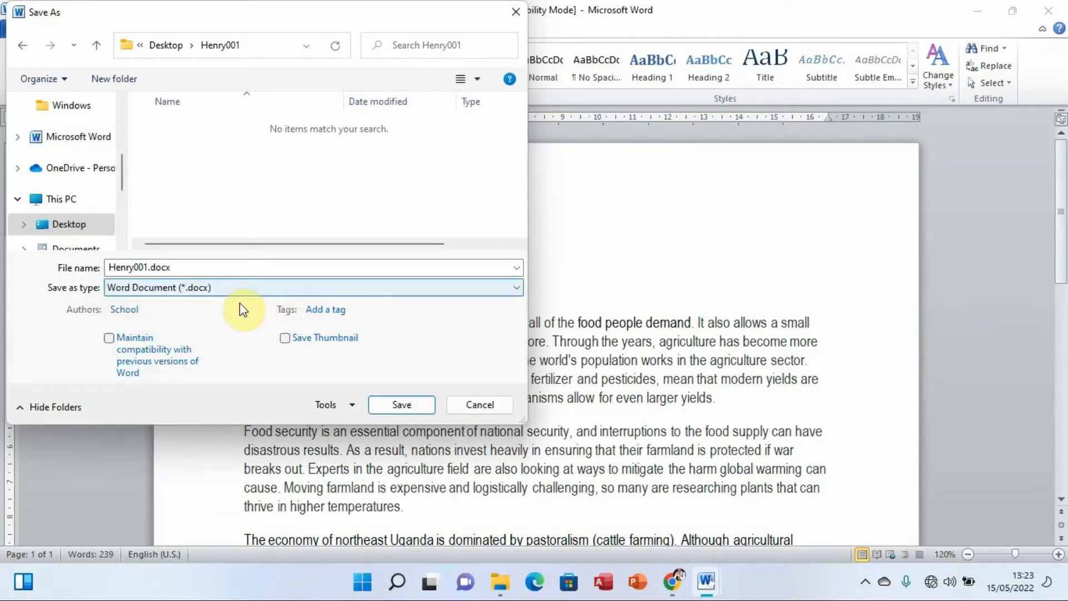
left_click(403, 405)
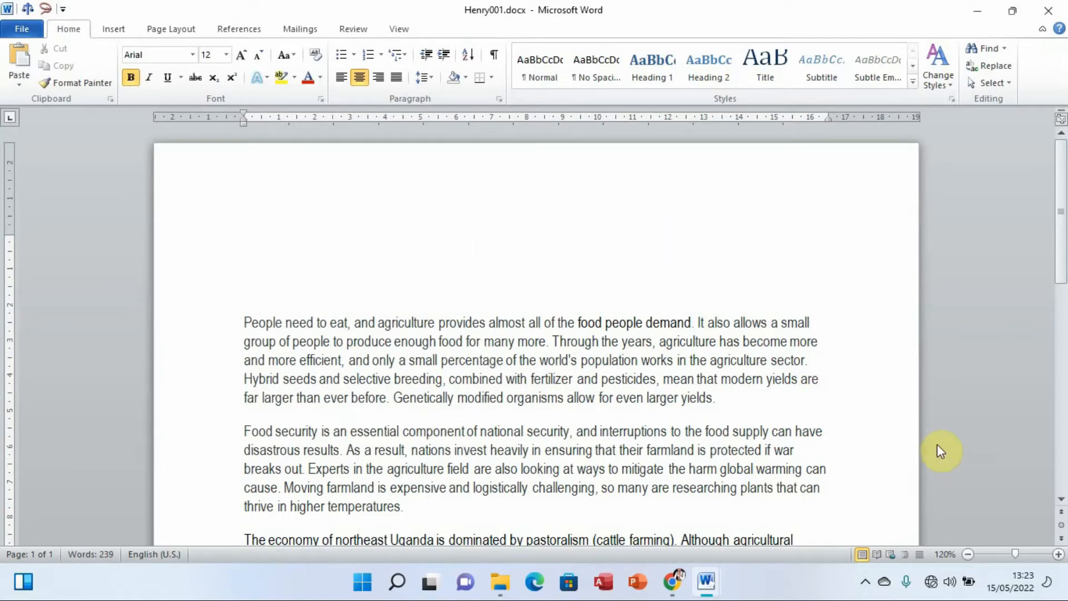
Step: Examine the saved document's page at 80% zoom and read question 1(b) in the exam paper
left_click(969, 555)
left_click(968, 555)
left_click(969, 554)
left_click(969, 554)
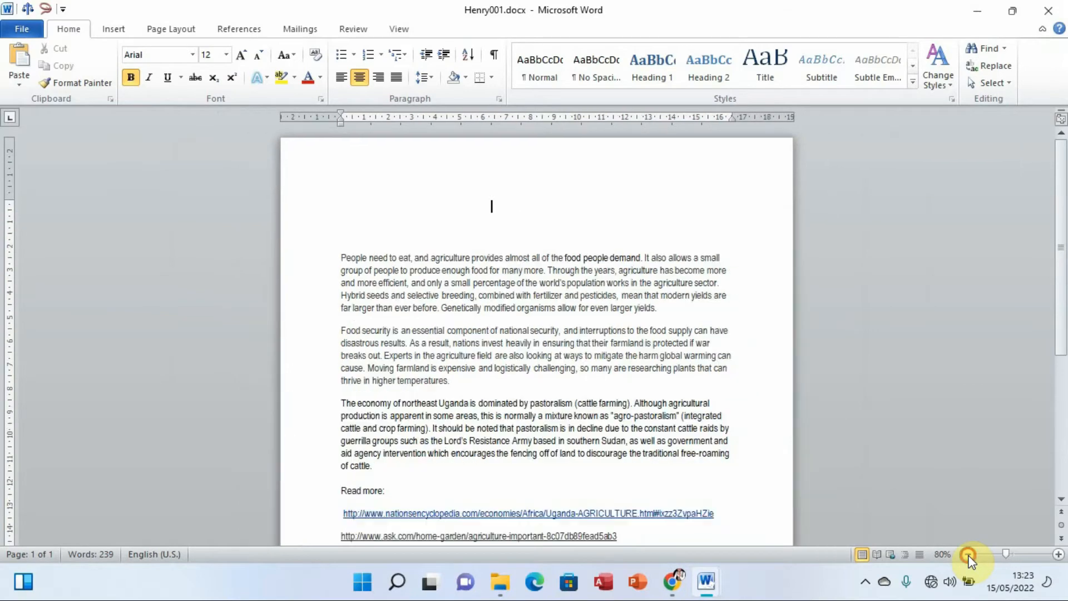
left_click(968, 554)
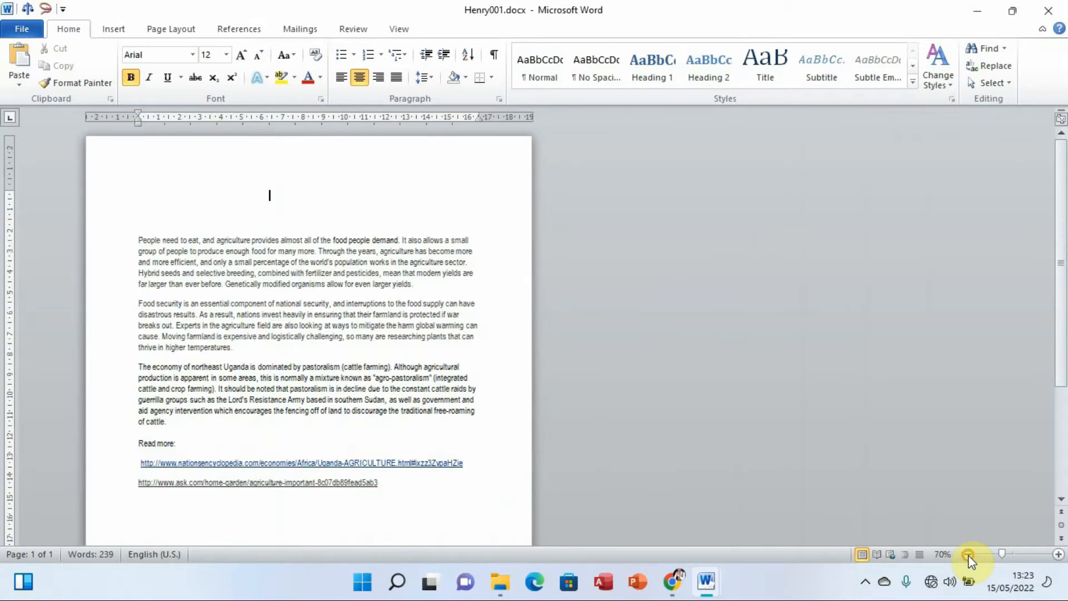
left_click(1059, 555)
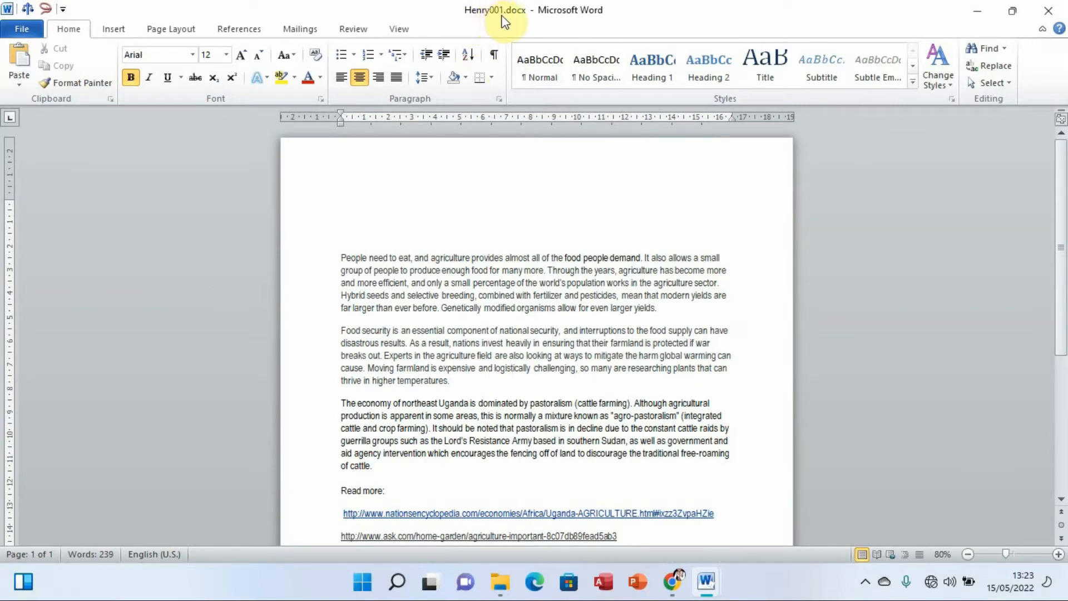
mouse_move(707, 582)
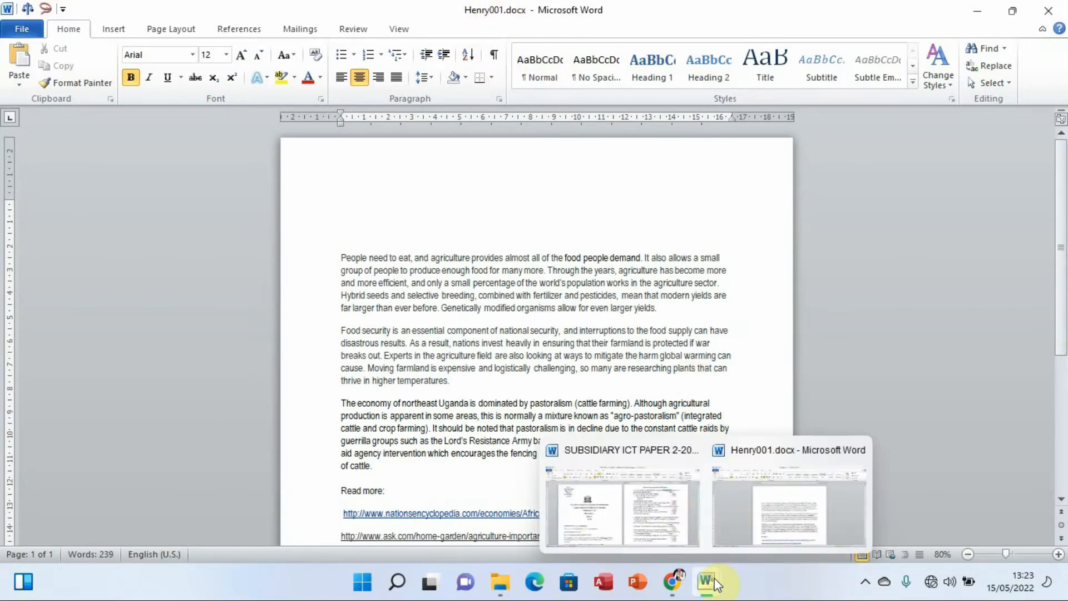
left_click(660, 512)
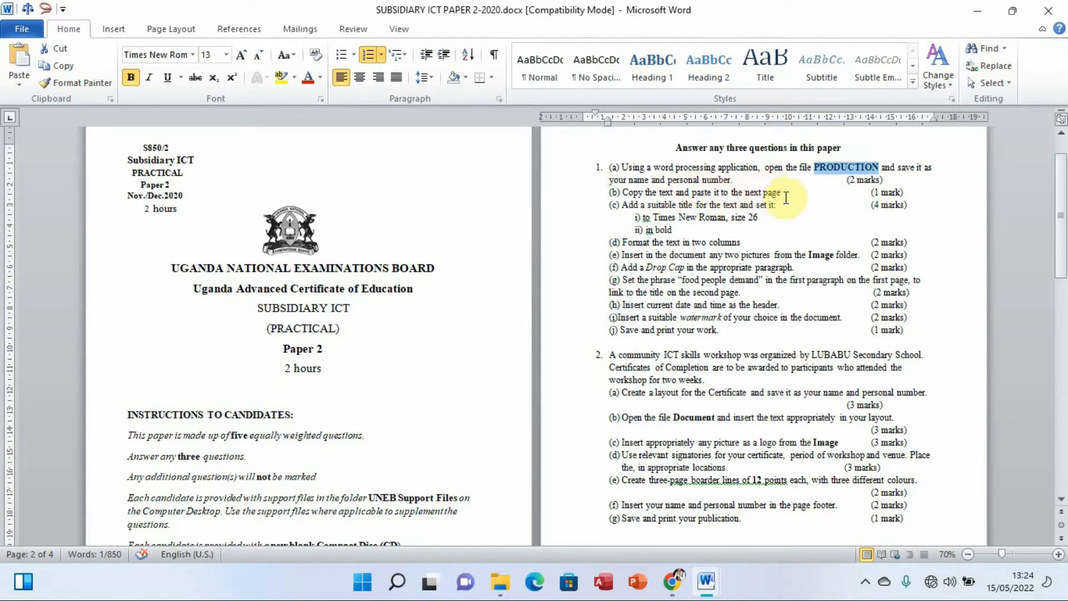
left_click(979, 9)
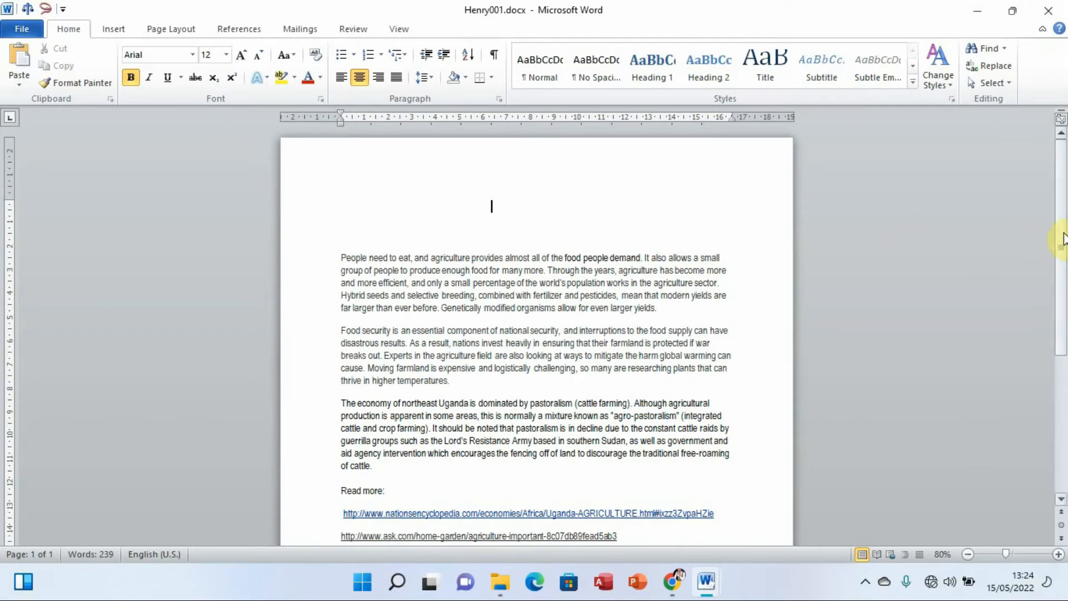
left_click_drag(1063, 230, 1061, 202)
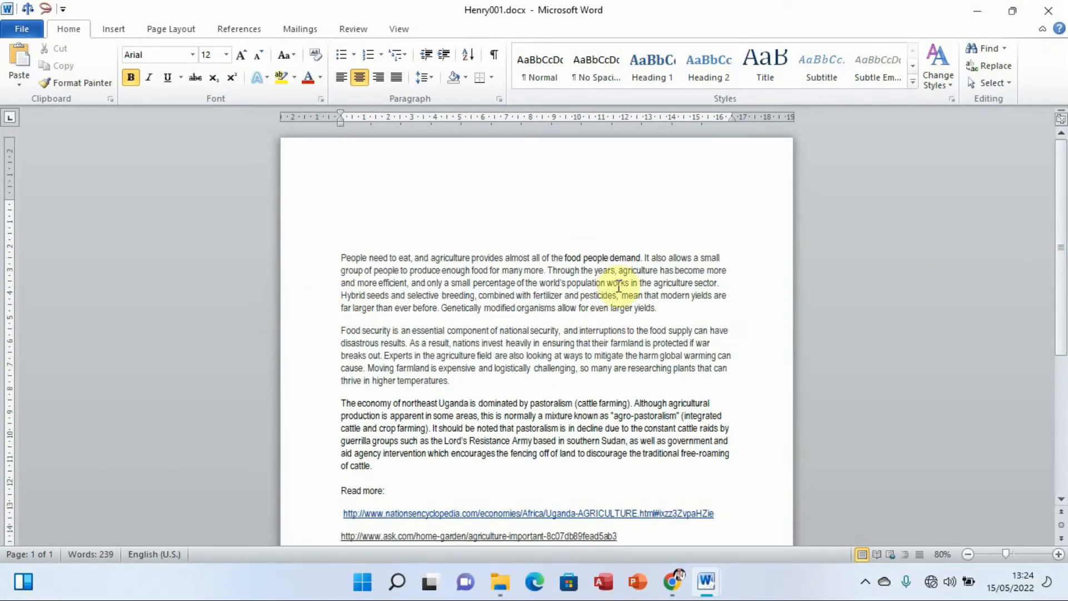
left_click_drag(1064, 232, 1063, 266)
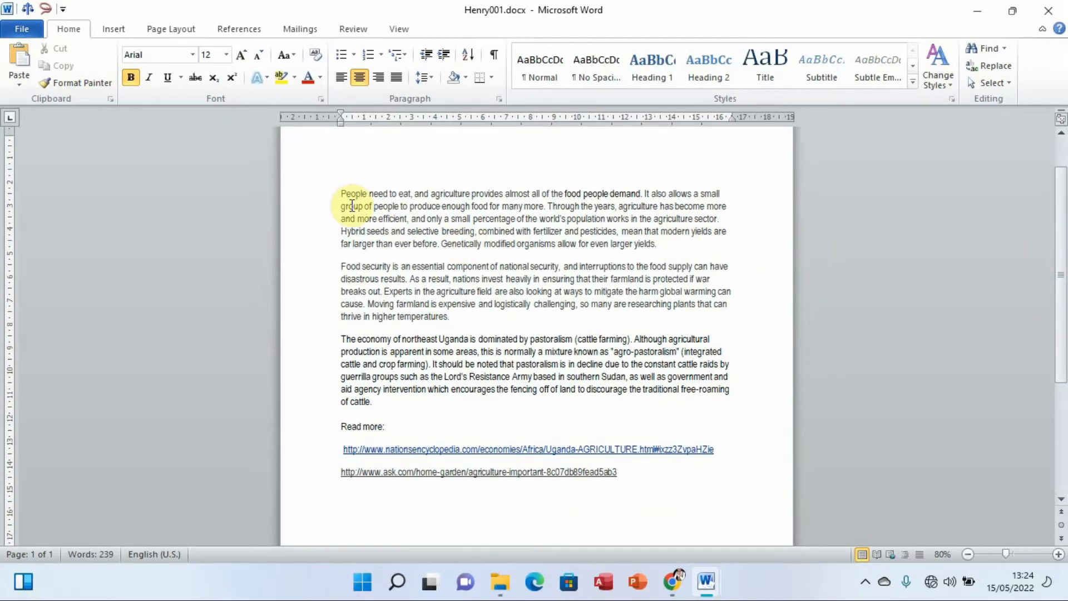
Step: Copy all the document text from the first paragraph through the last link, and place the cursor on the blank line below it
left_click_drag(338, 193, 644, 477)
key("ctrl+c")
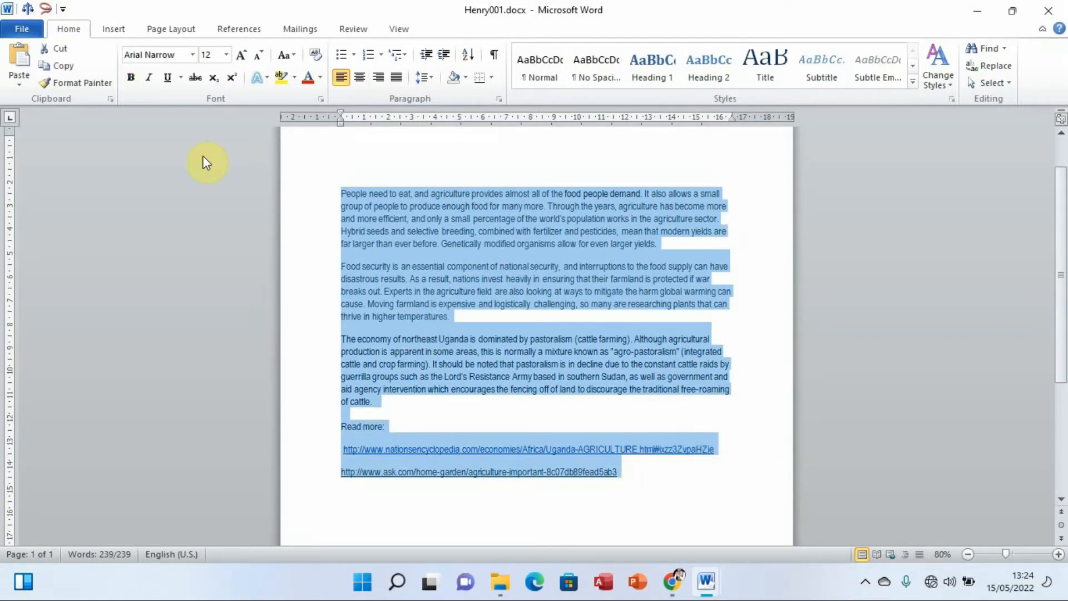
left_click(65, 68)
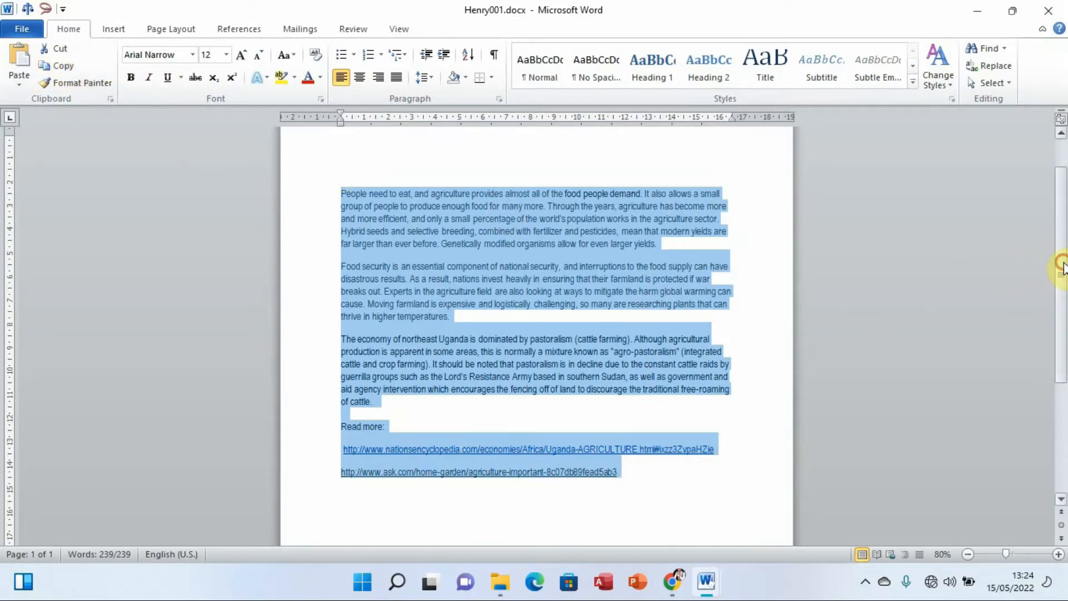
left_click_drag(1061, 274, 1061, 372)
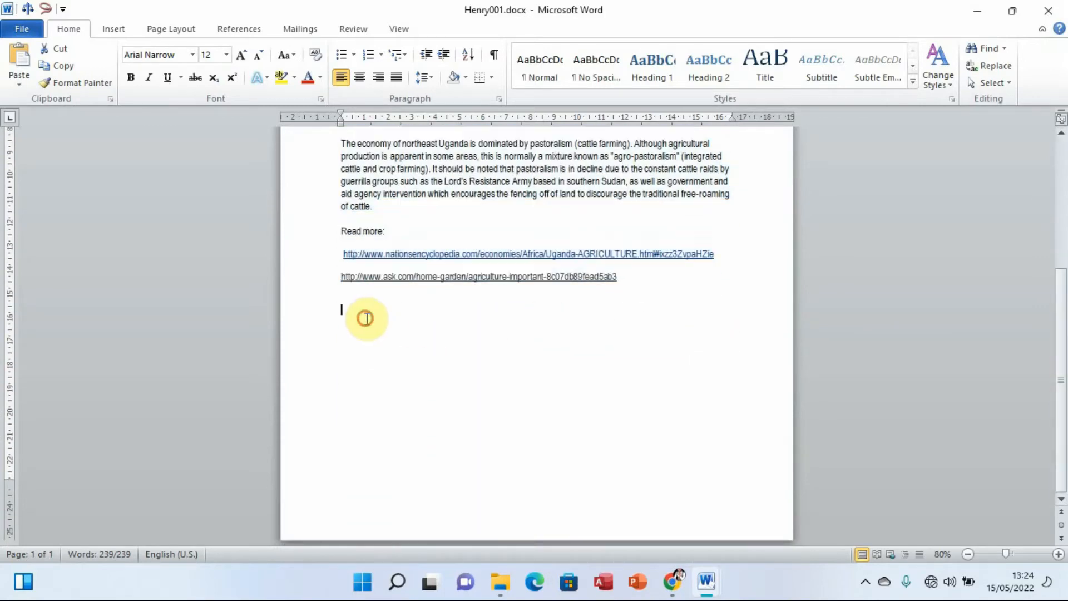
left_click(359, 315)
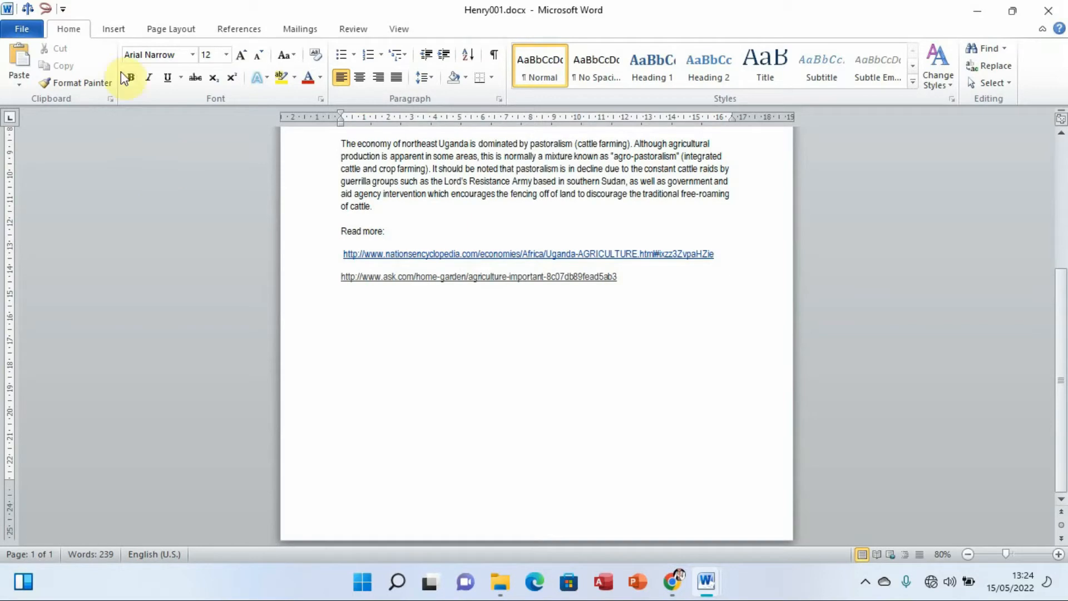
Step: Insert a blank page after the last link and paste the copied text onto the second page
left_click(113, 30)
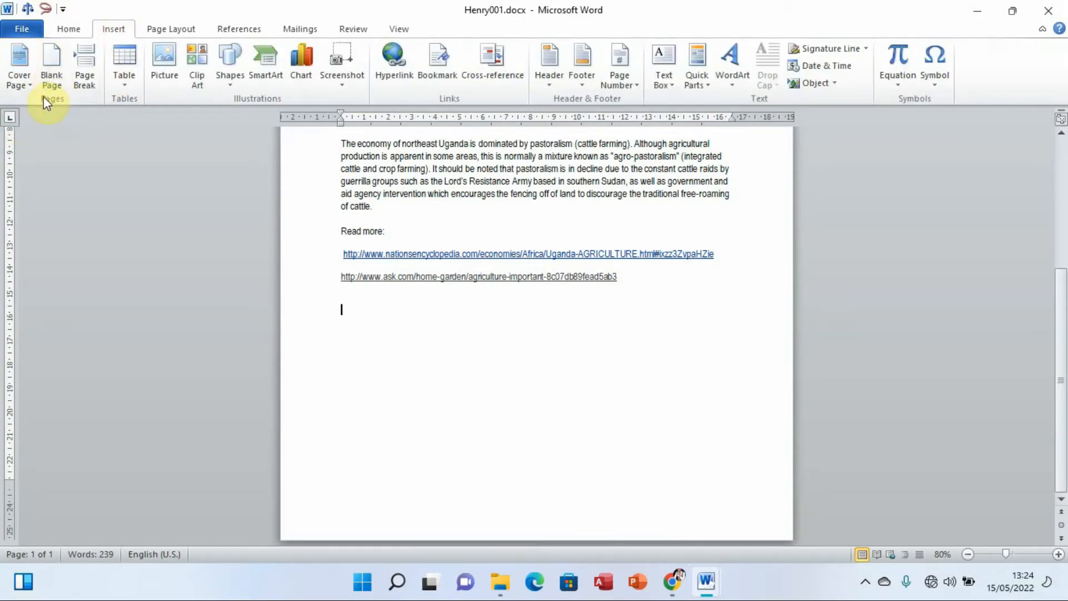
left_click(51, 70)
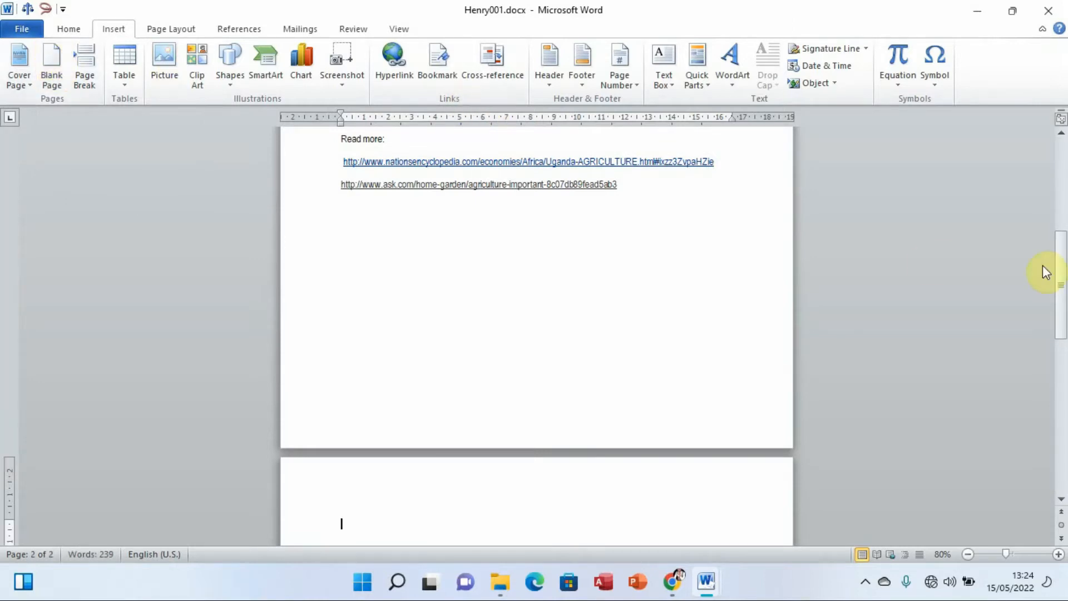
left_click_drag(1063, 280, 1061, 354)
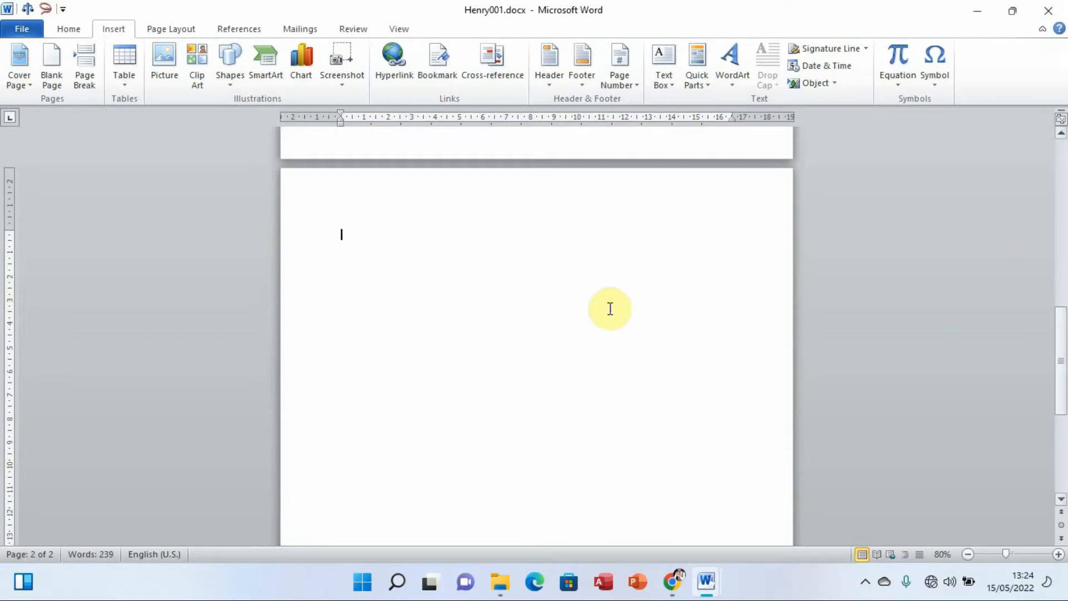
left_click(67, 31)
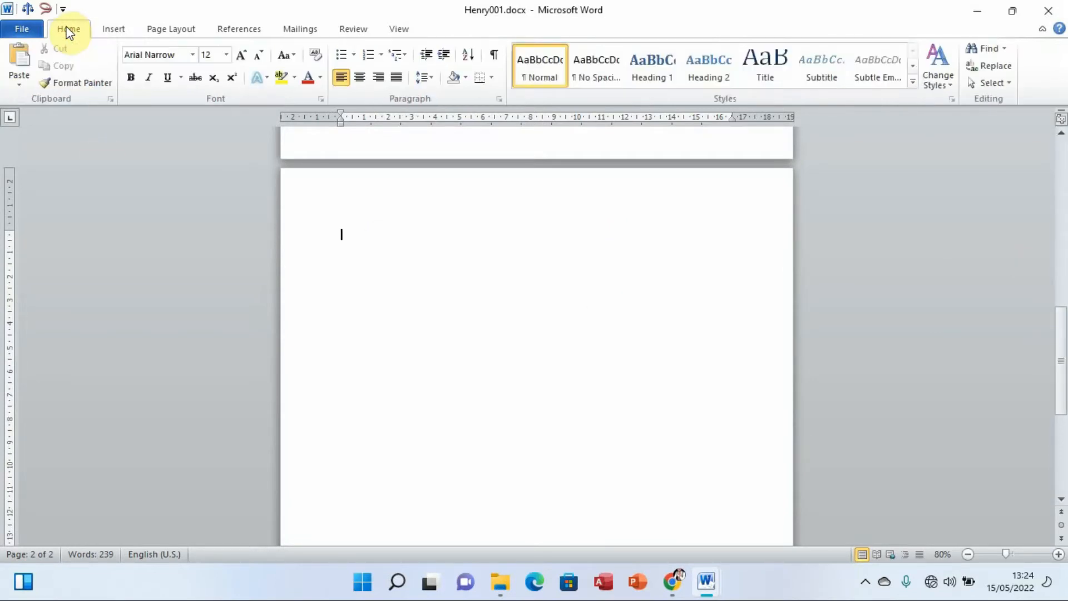
left_click(21, 58)
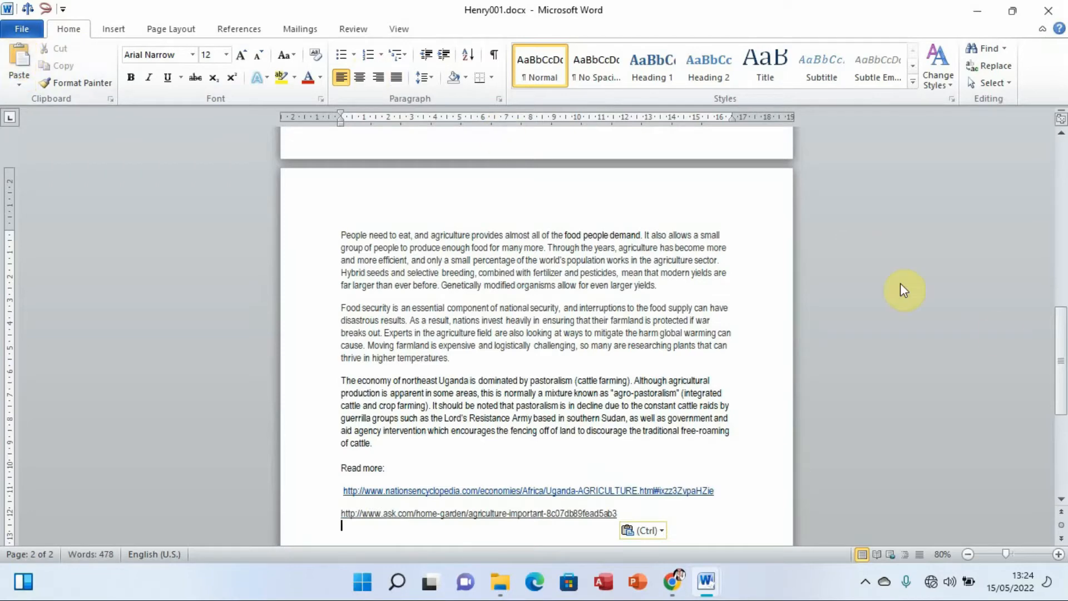
mouse_move(1061, 353)
left_mouse_down()
mouse_move(1044, 179)
mouse_move(1043, 359)
left_mouse_up()
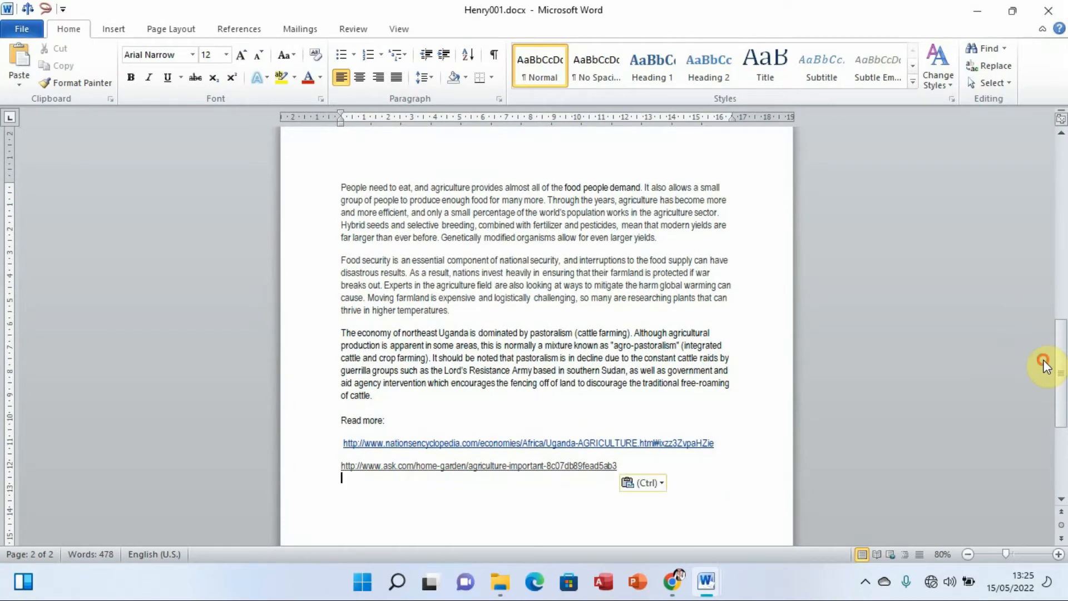
Step: Check question 1(c) in the exam paper and add the title AGRICULTURE on its own line above the second page's text
mouse_move(709, 573)
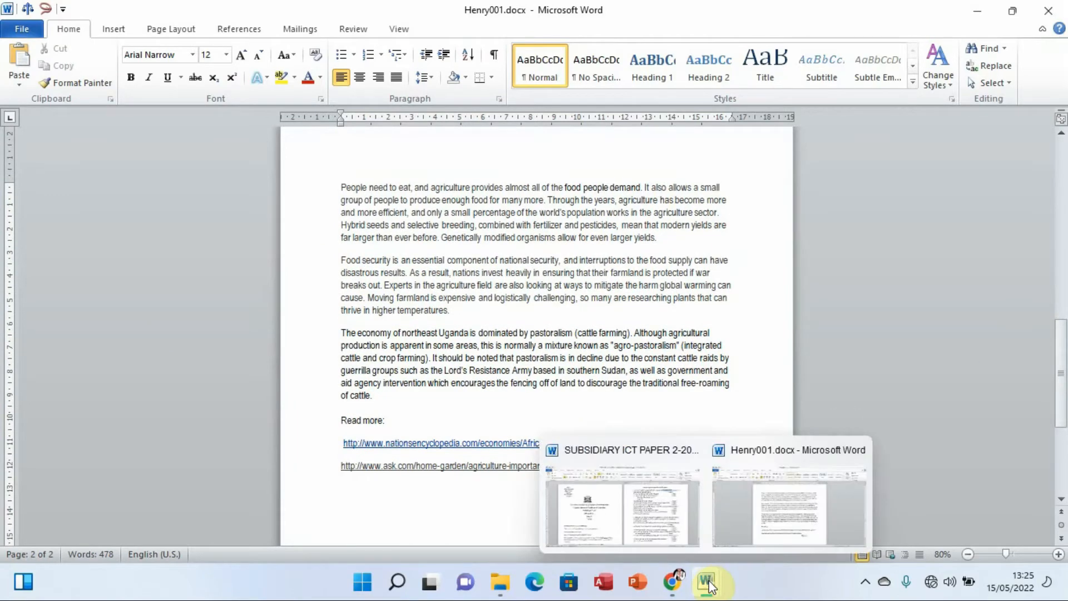
left_click(638, 521)
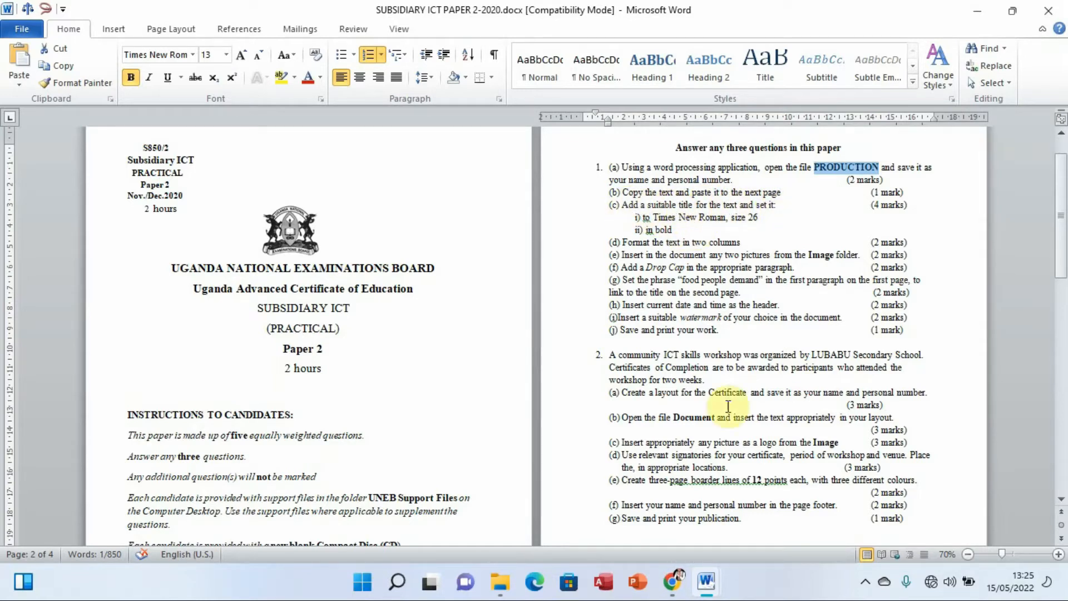
mouse_move(710, 580)
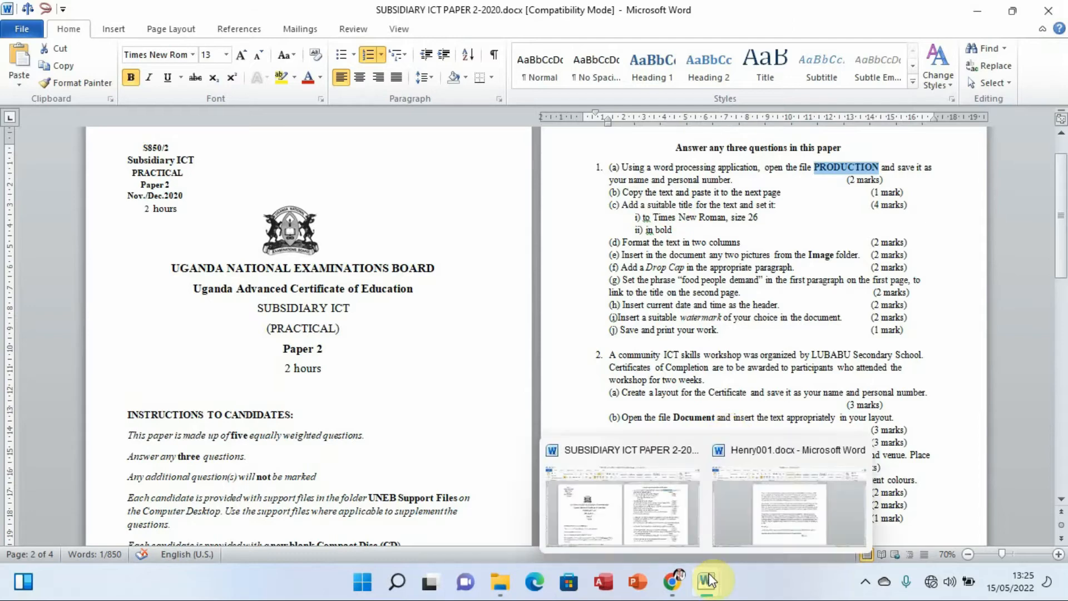
left_click(757, 500)
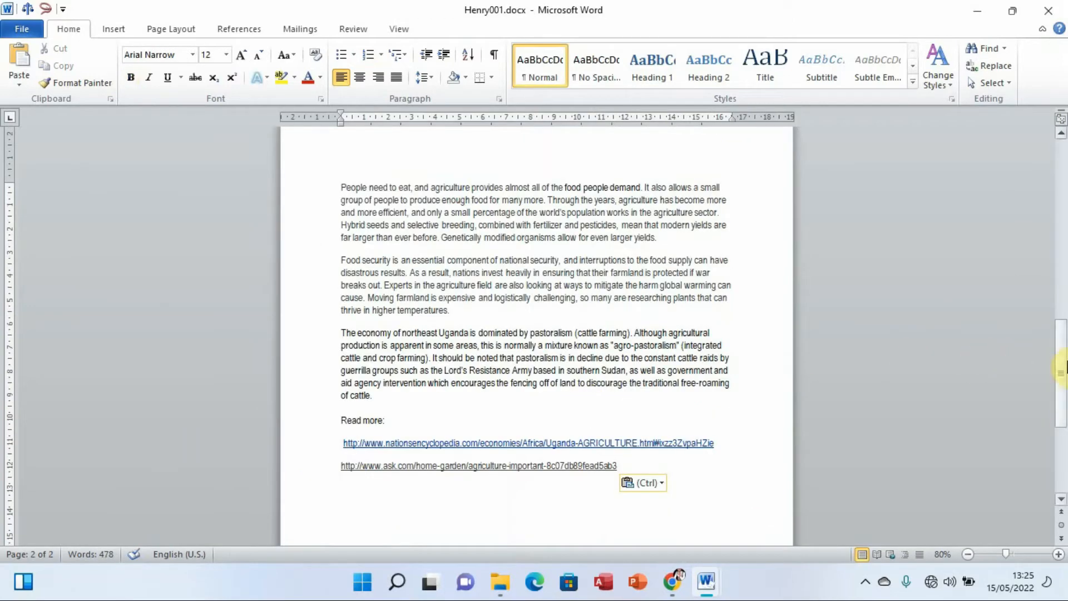
left_click_drag(1064, 368, 1064, 331)
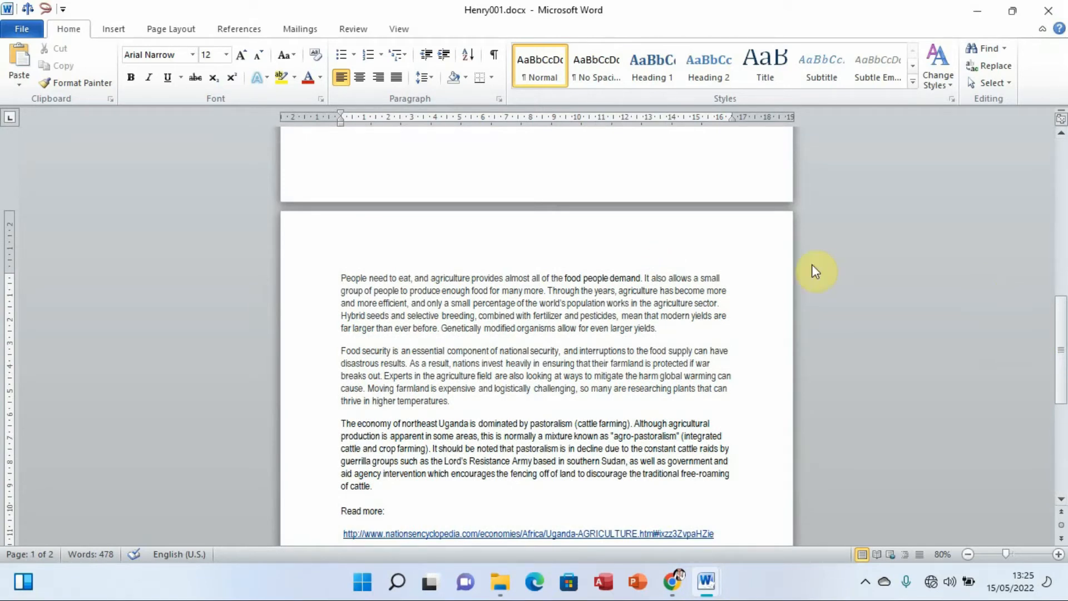
left_click(495, 250)
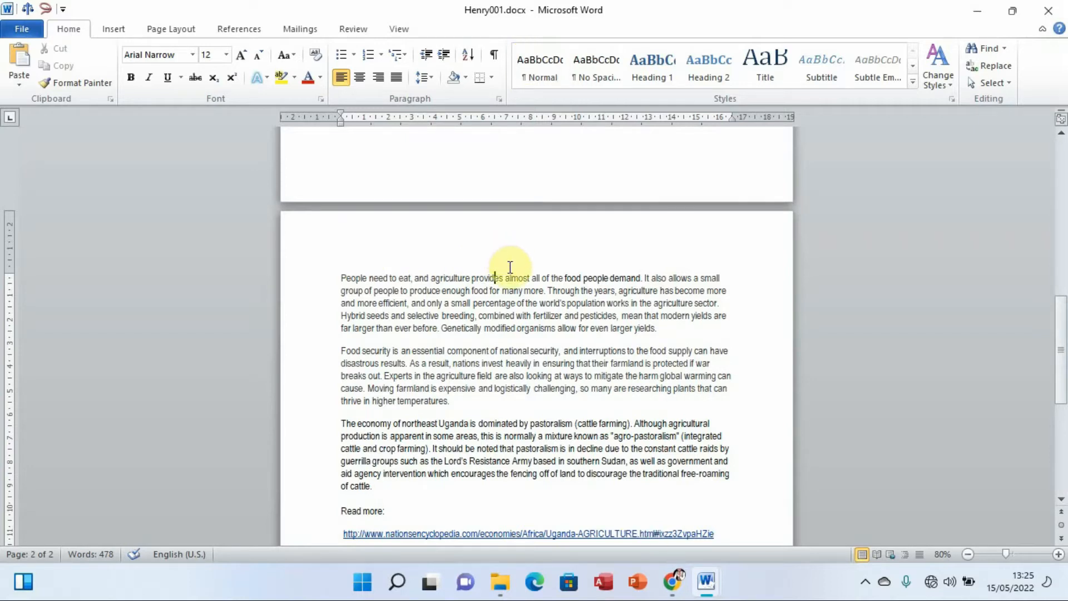
left_click(342, 277)
key("Return")
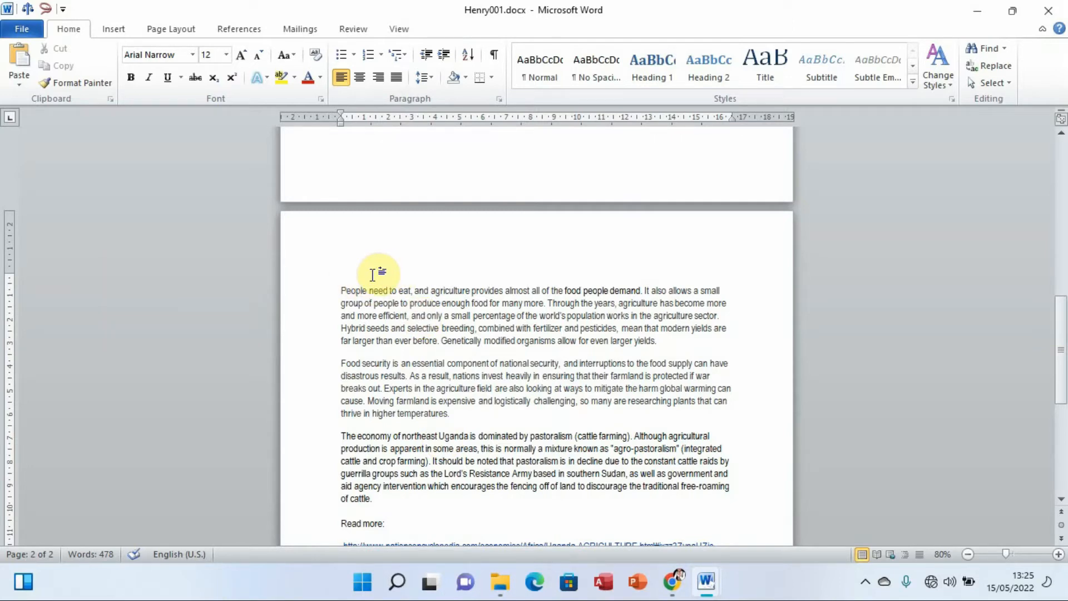
type("AG")
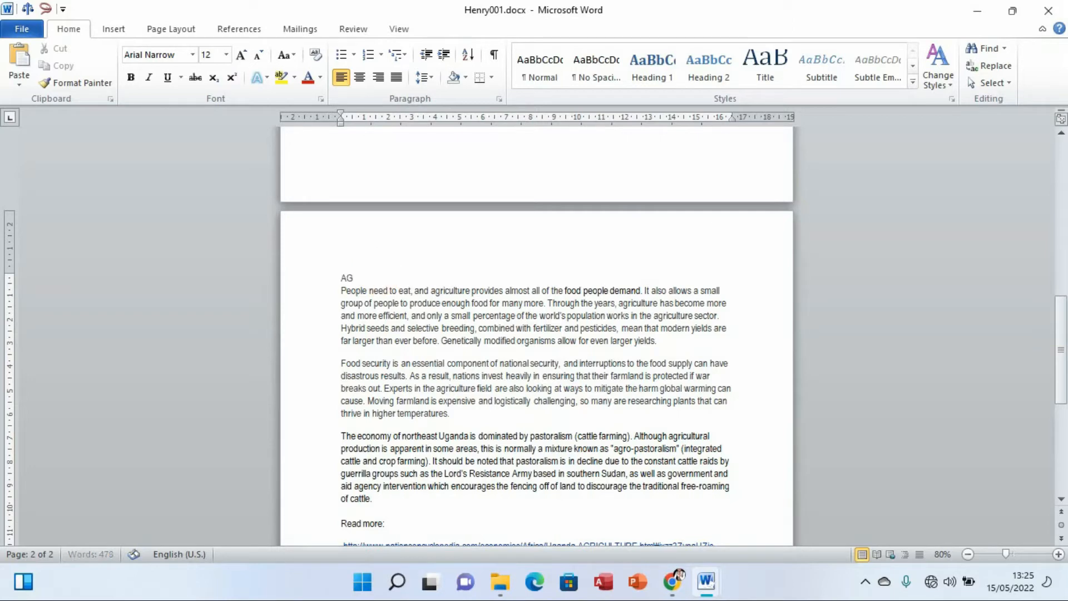
type("RICULTURE")
Step: Apply the Heading 2 style to the AGRICULTURE title on the second page
left_click_drag(402, 277, 341, 277)
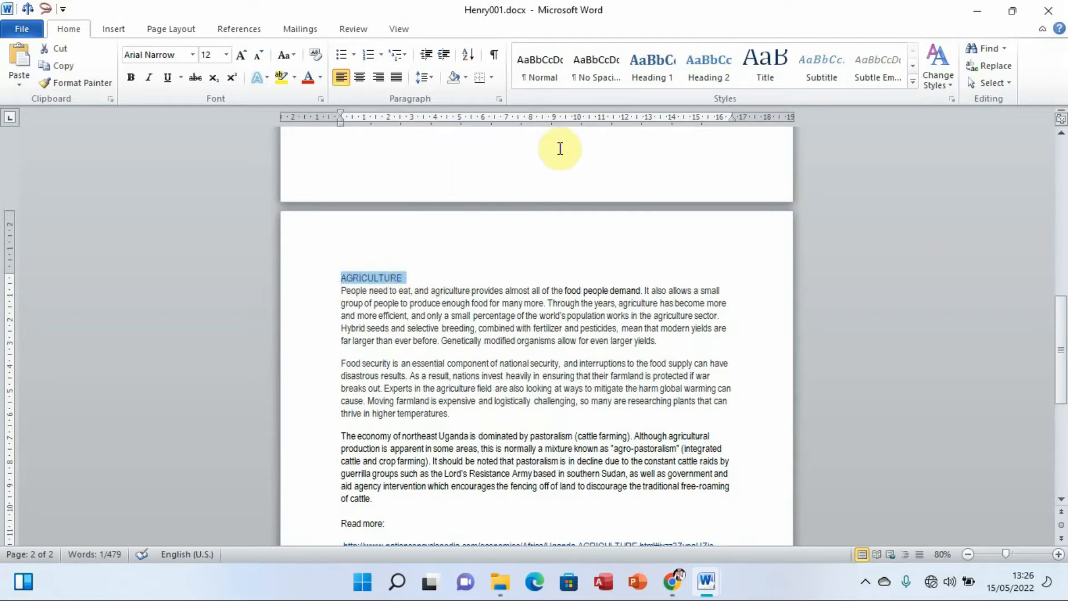
left_click(913, 79)
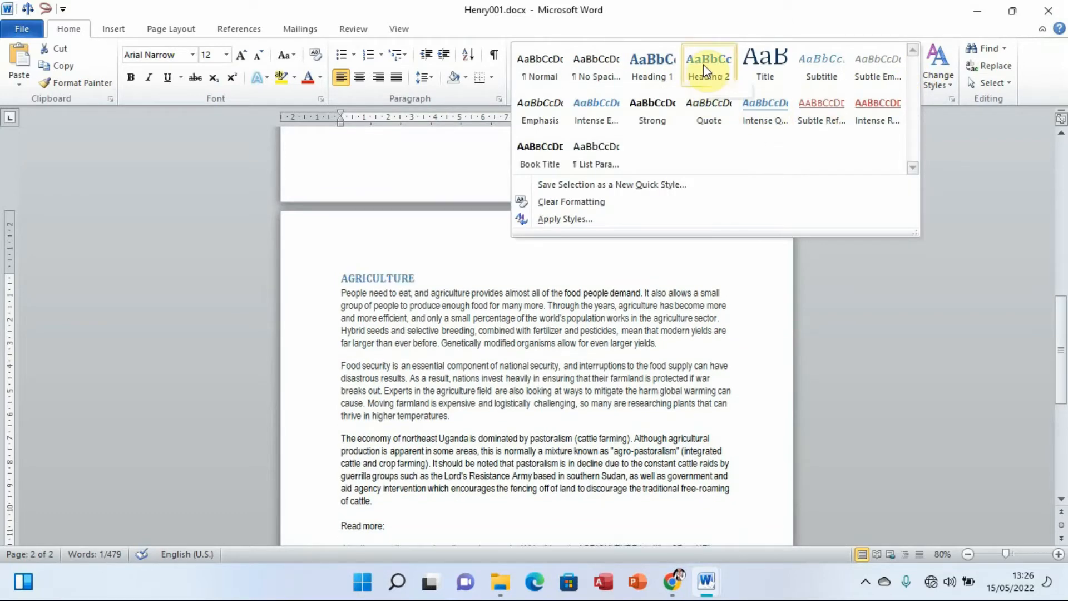
left_click(703, 65)
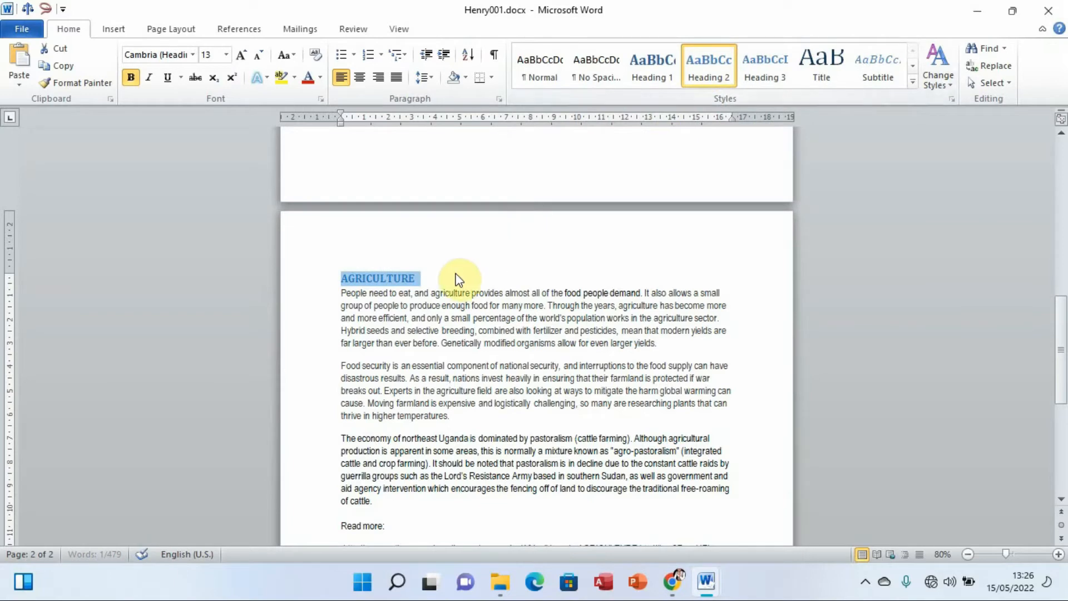
left_click(453, 276)
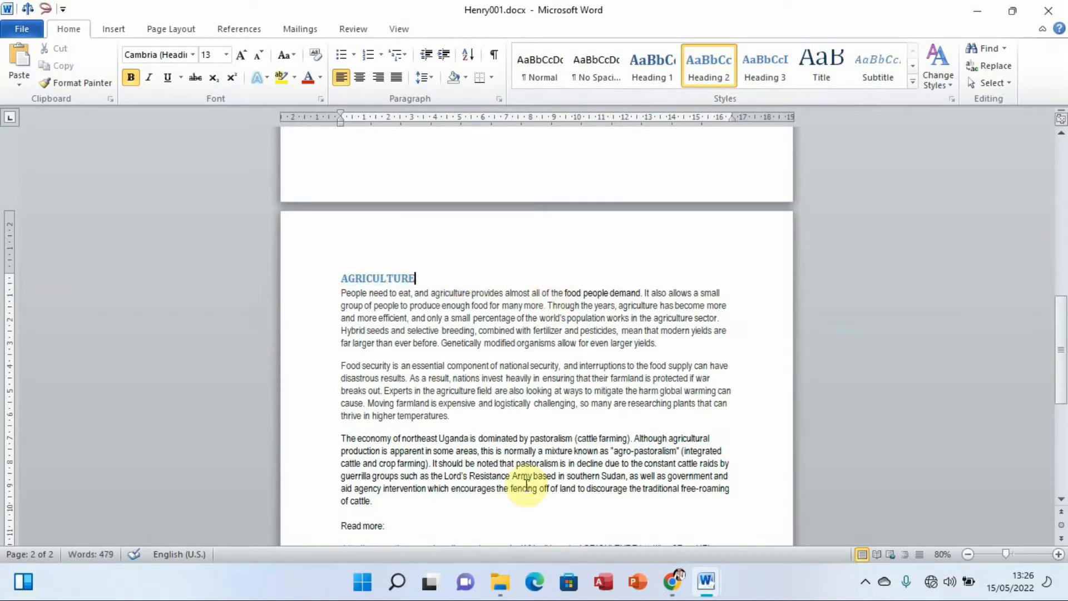
Step: Check the title formatting required in question 1(c), and set the AGRICULTURE title to Times New Roman, size 26
mouse_move(707, 582)
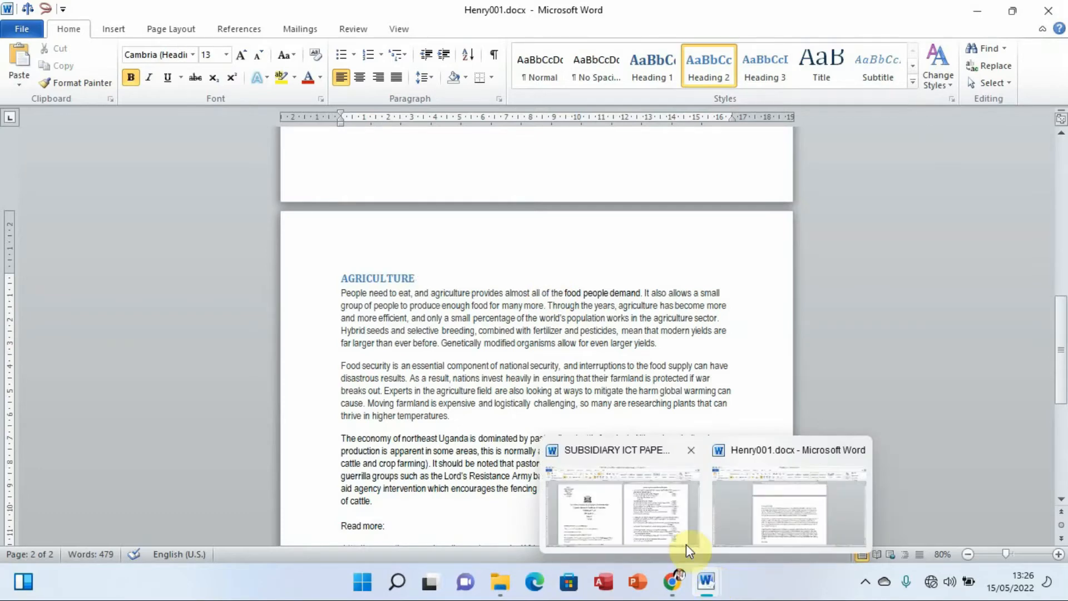
left_click(646, 513)
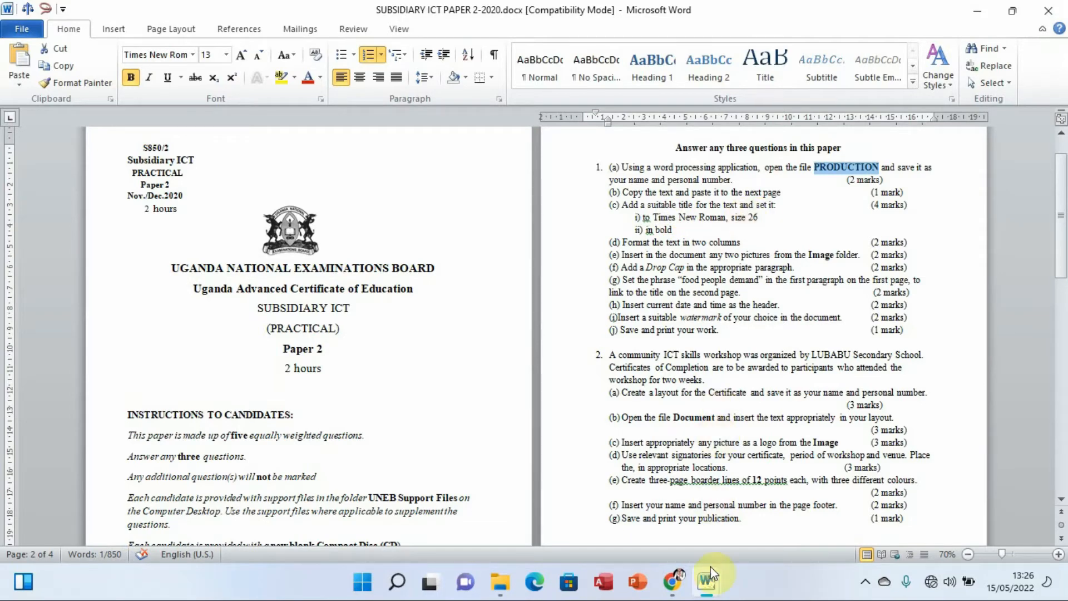
mouse_move(707, 580)
left_click(764, 509)
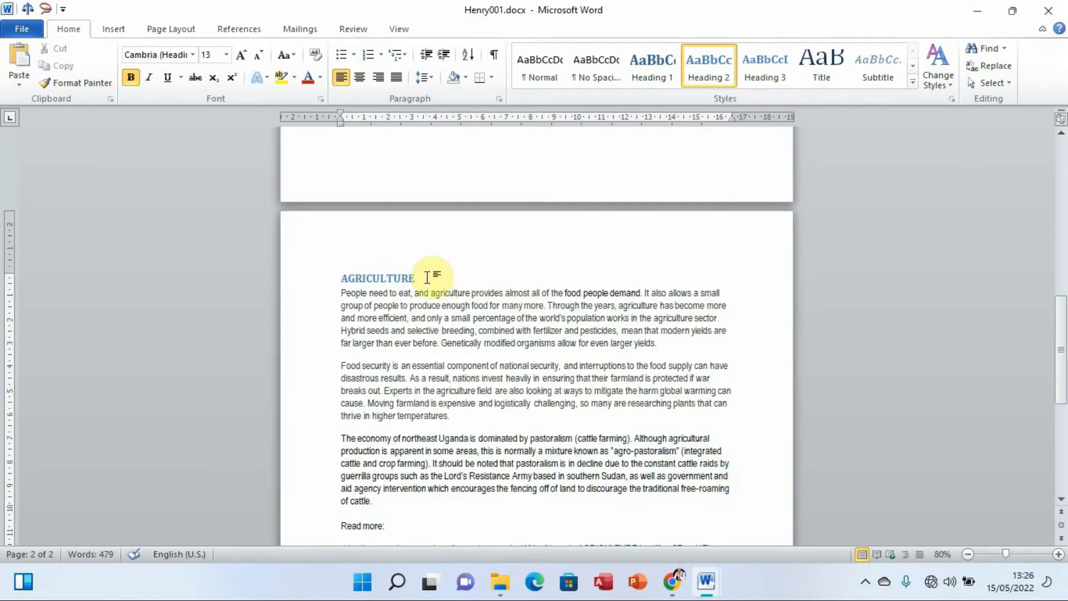
left_click_drag(420, 276, 341, 276)
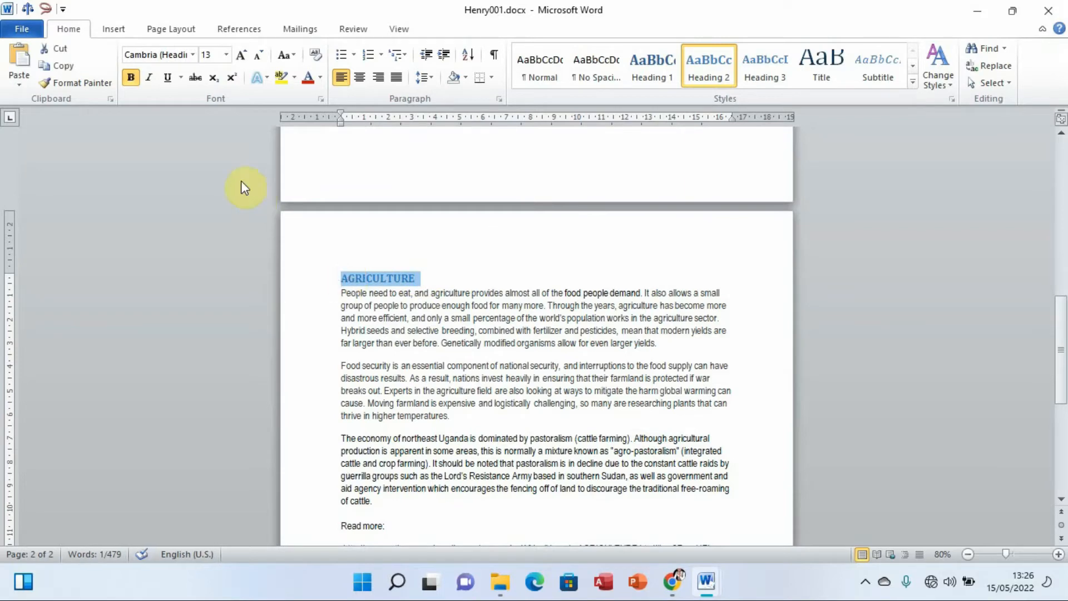
left_click(192, 55)
type("Tahoma")
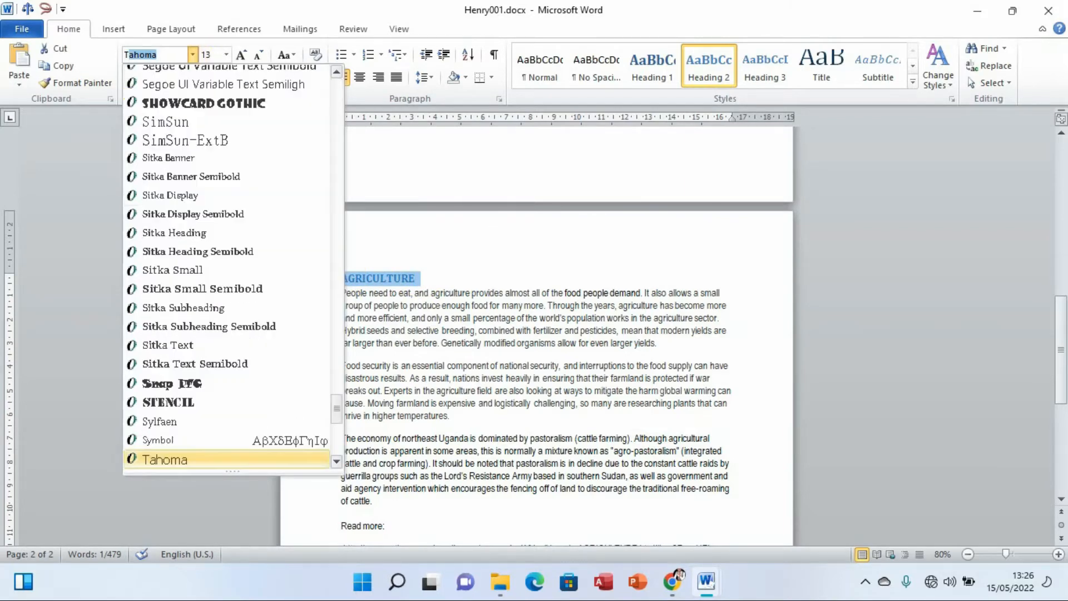
left_click(336, 462)
left_click(336, 461)
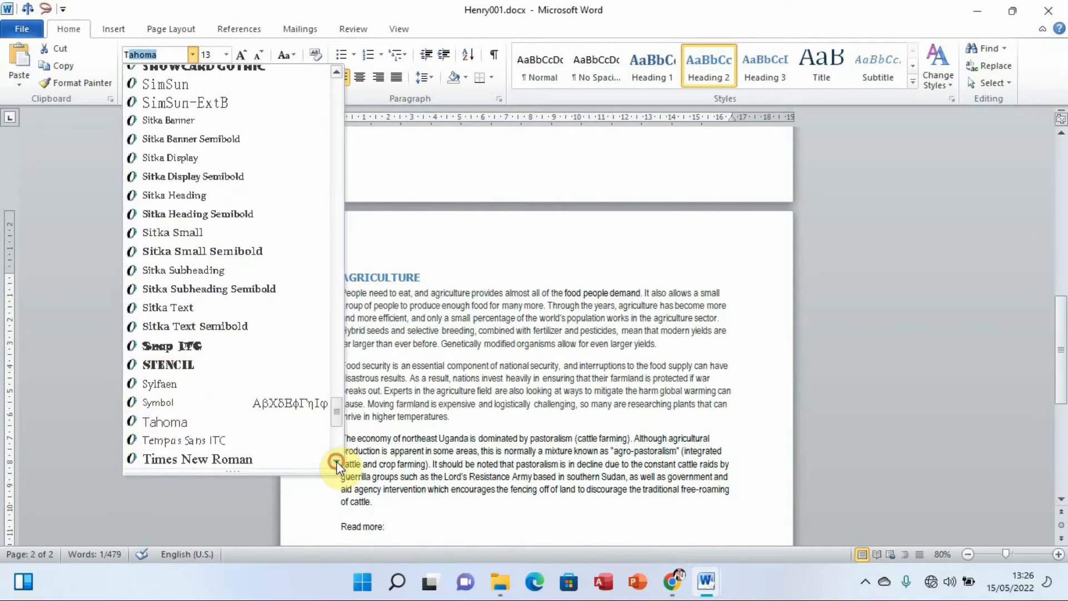
left_click(248, 459)
left_click(226, 54)
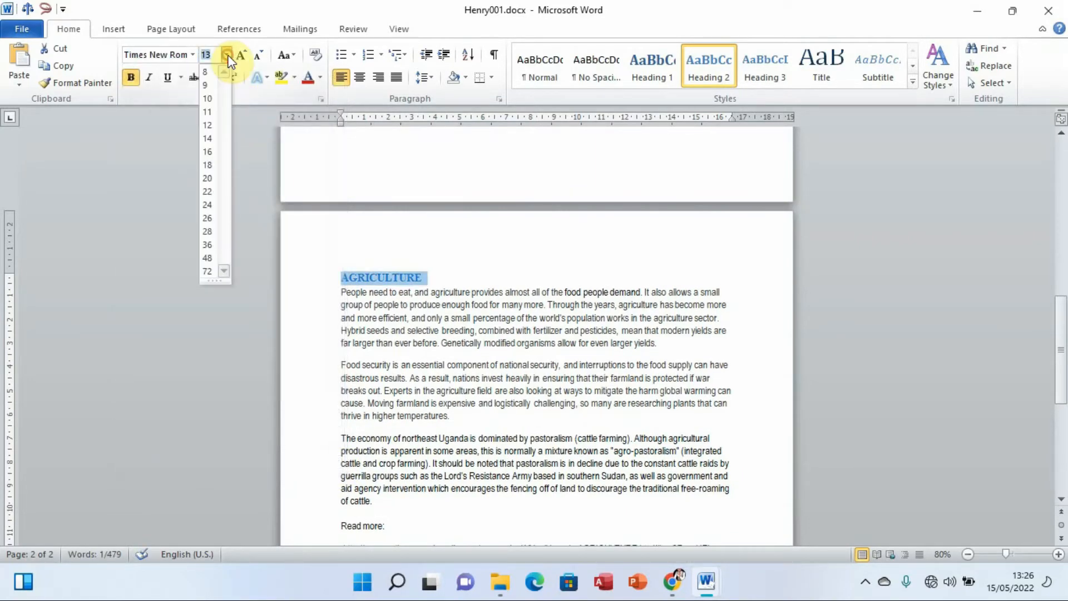
left_click(207, 218)
Step: Compare the AGRICULTURE title with question 1(c) and read question 1(d) in the exam paper
mouse_move(688, 579)
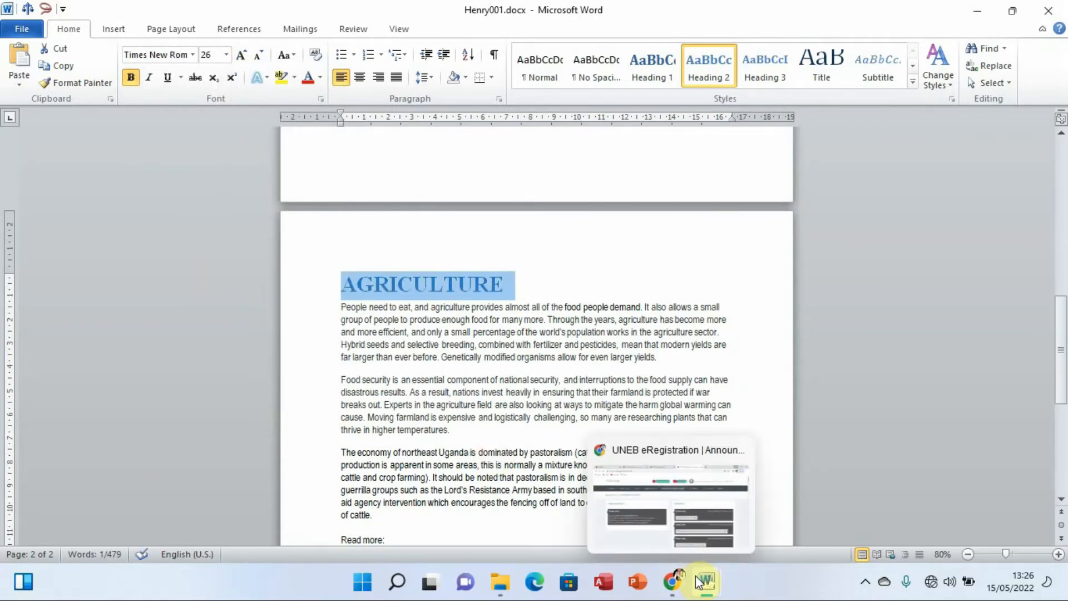
left_click(624, 508)
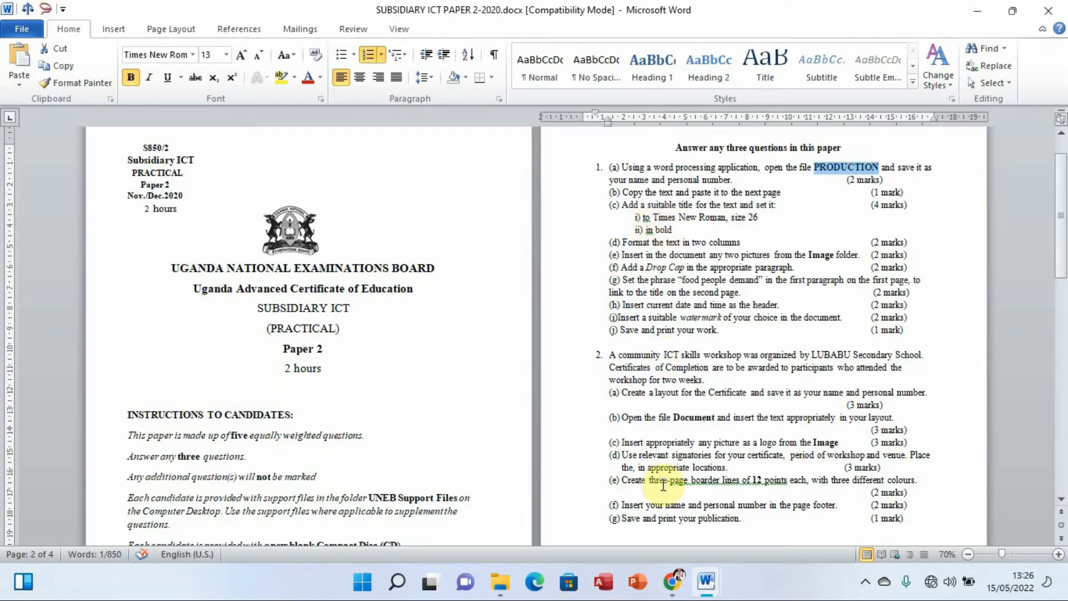
mouse_move(699, 590)
left_click(750, 537)
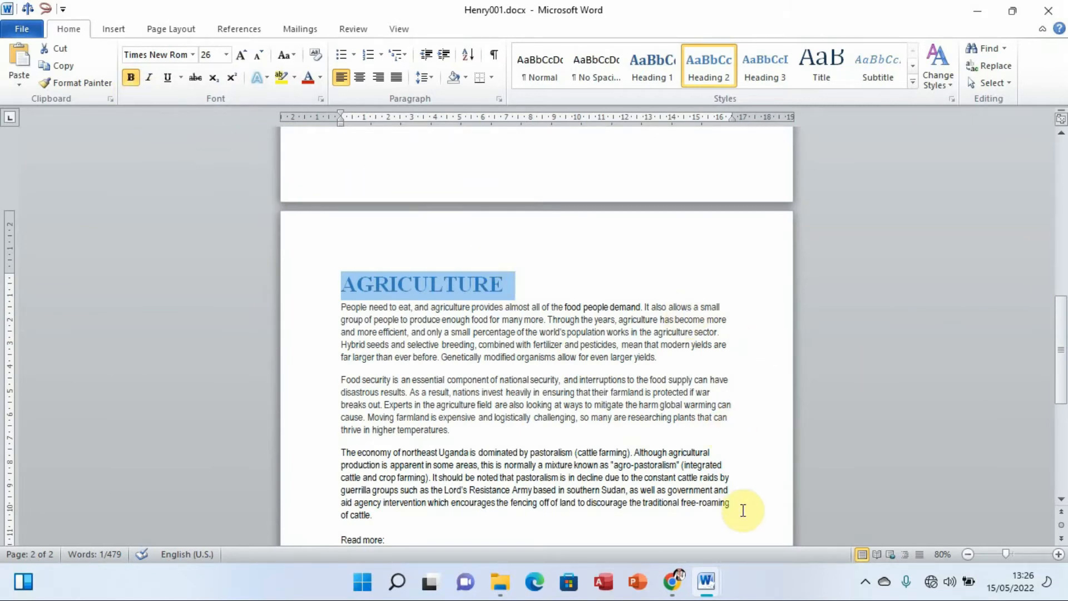
mouse_move(711, 582)
left_click(643, 527)
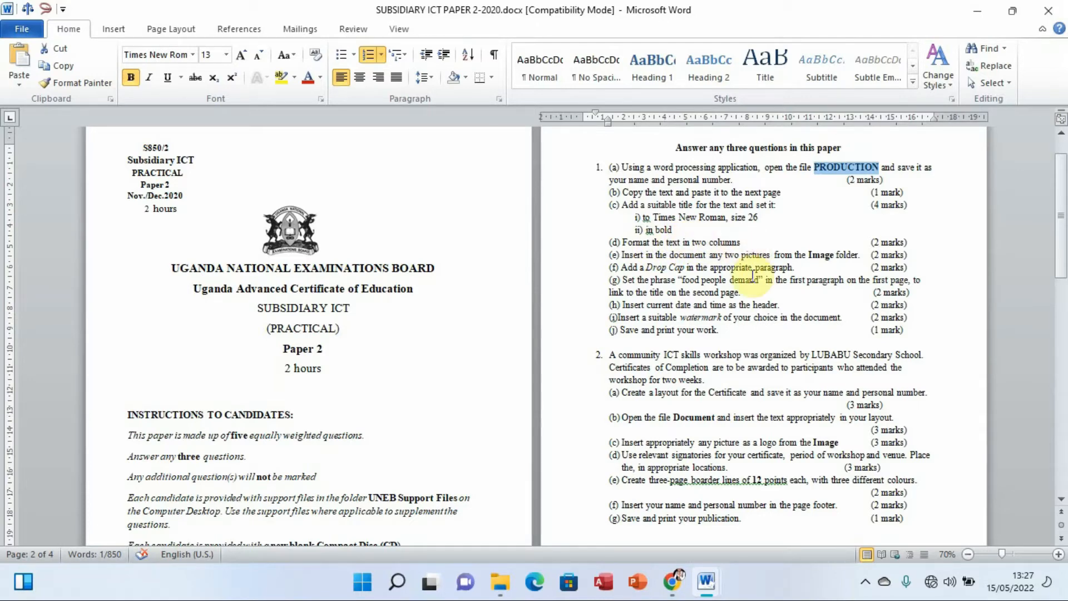
mouse_move(706, 581)
left_click(744, 502)
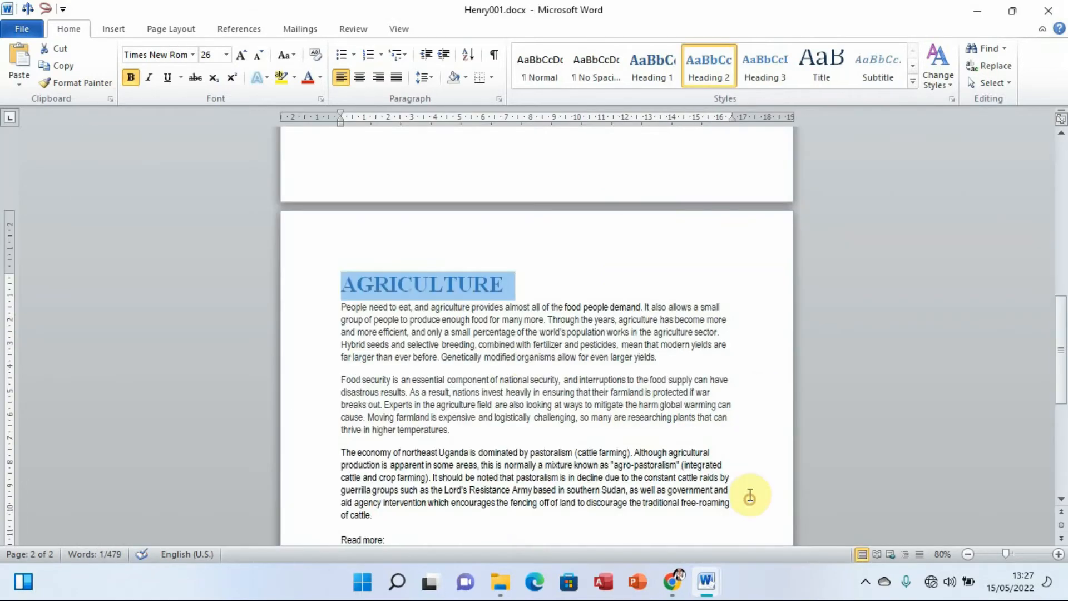
Step: Format the AGRICULTURE title and all the text on the second page in two equal columns
left_click_drag(1063, 334, 1065, 359)
left_click_drag(349, 192, 638, 485)
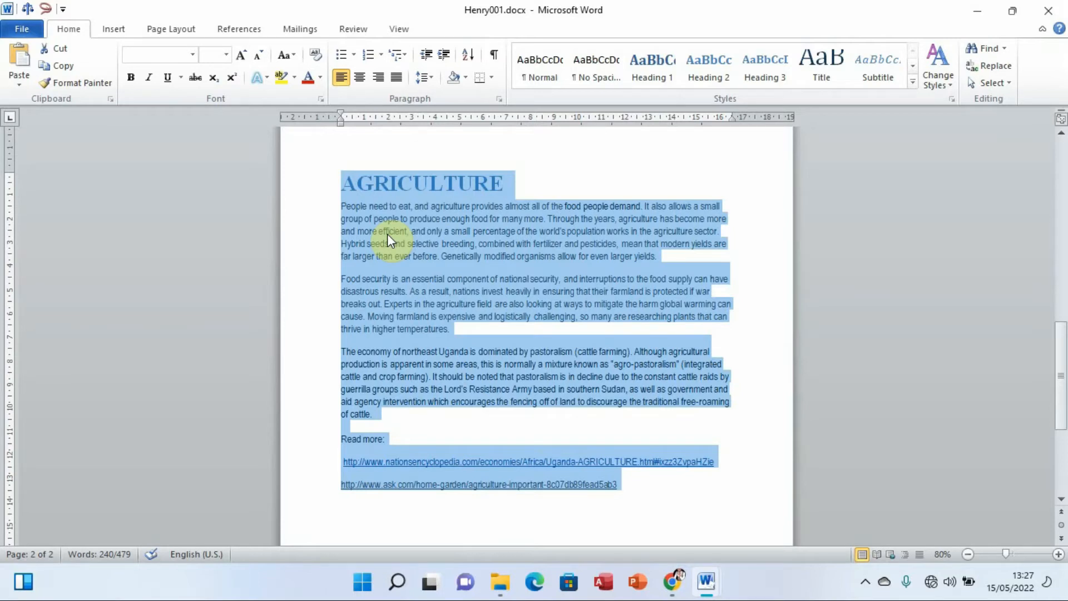
left_click(182, 29)
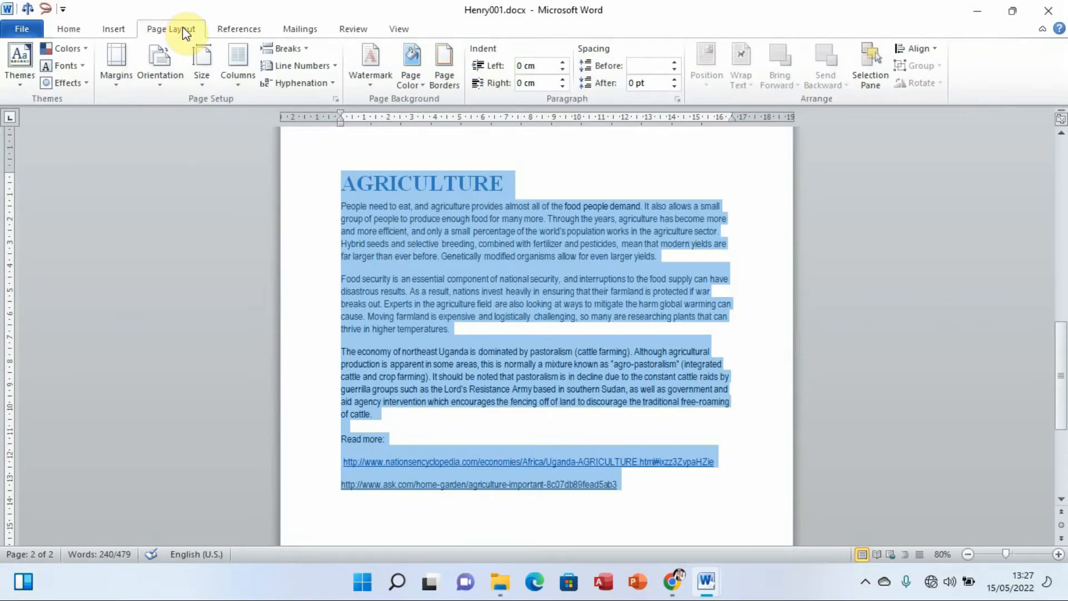
left_click(240, 93)
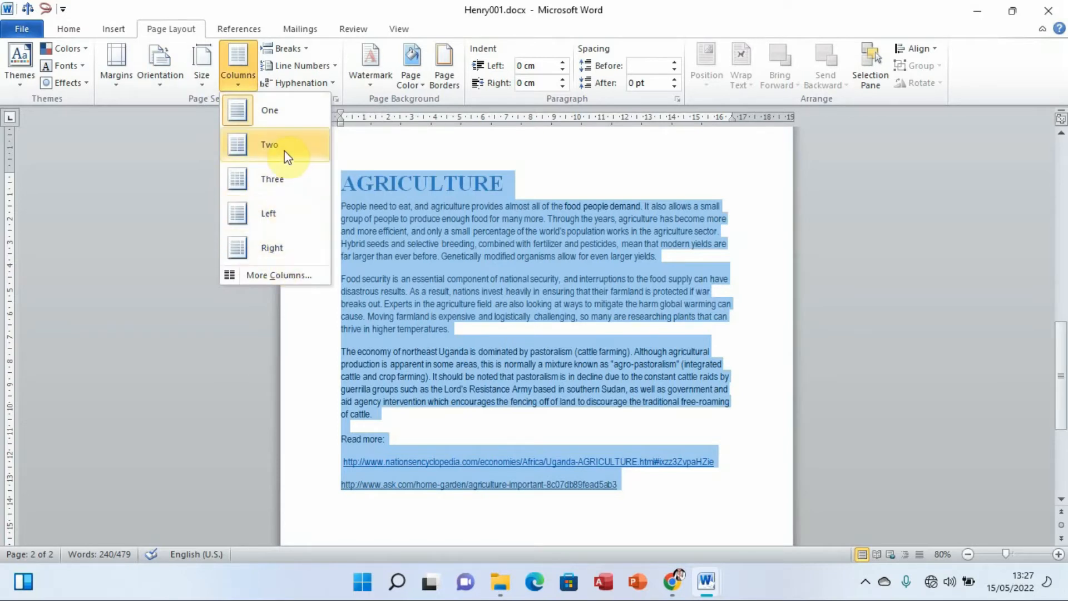
left_click(267, 274)
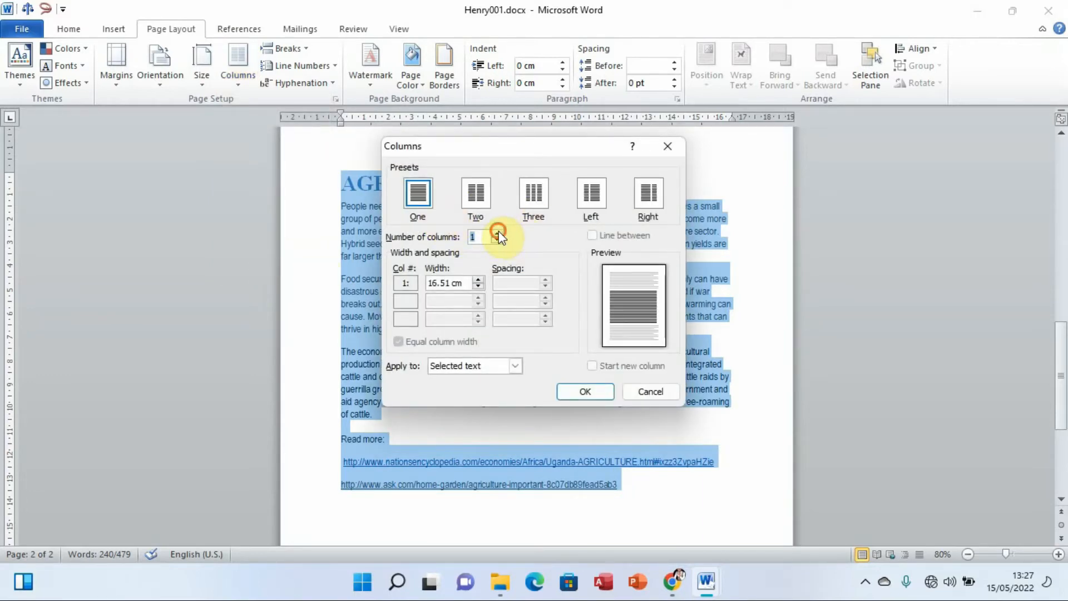
left_click(498, 233)
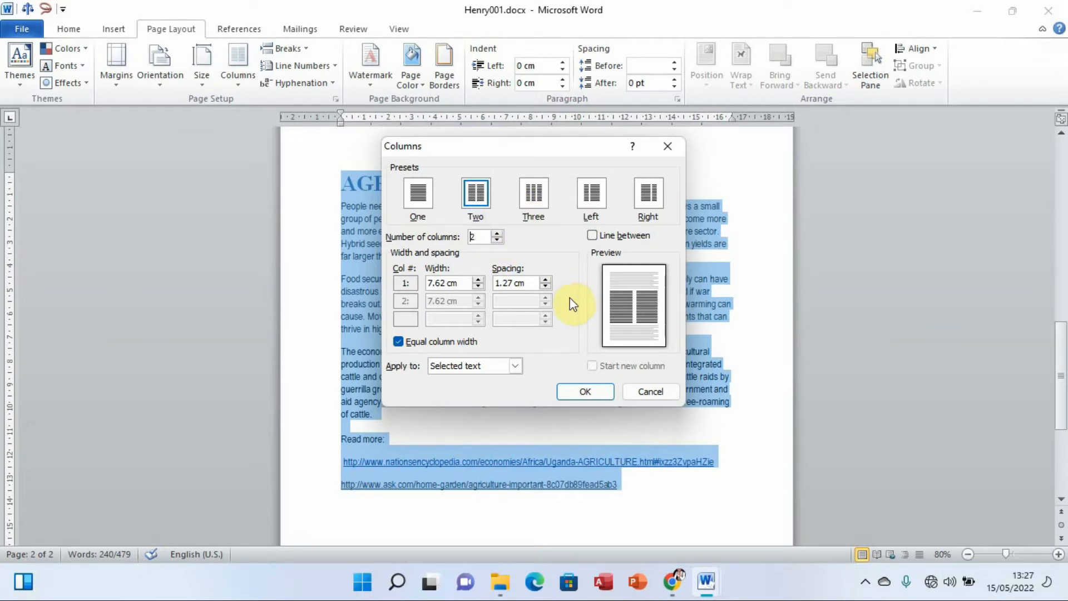
left_click(586, 391)
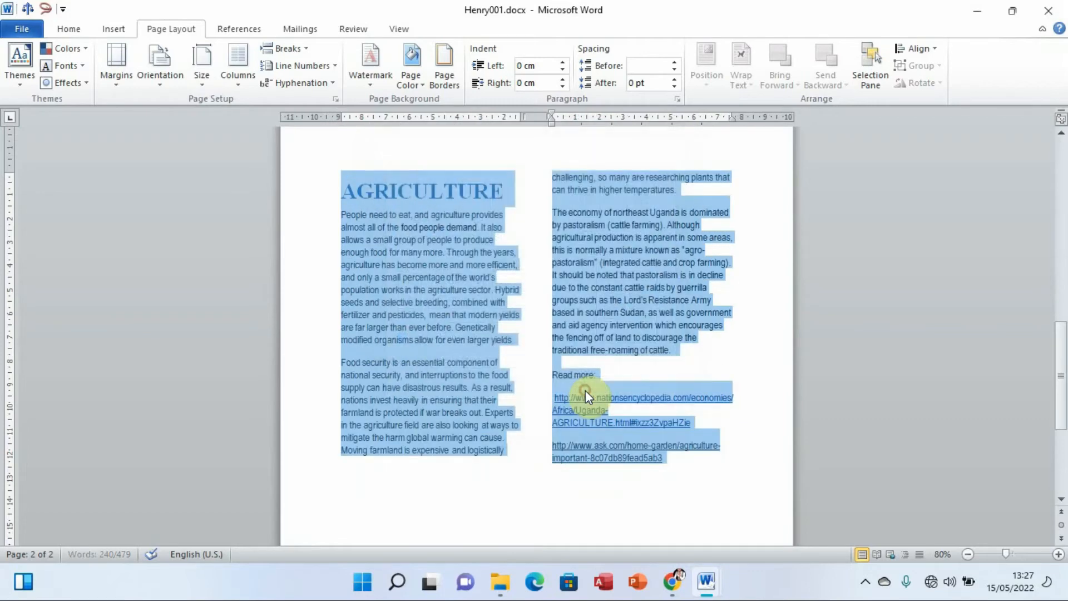
left_click(742, 358)
mouse_move(1061, 374)
left_mouse_down()
mouse_move(1061, 355)
mouse_move(1062, 376)
left_mouse_up()
Step: Check question 1(e) in the exam paper, and copy AGRIC.1.jpg from the IMAGES folder of the UNEB support files in File Explorer
mouse_move(710, 586)
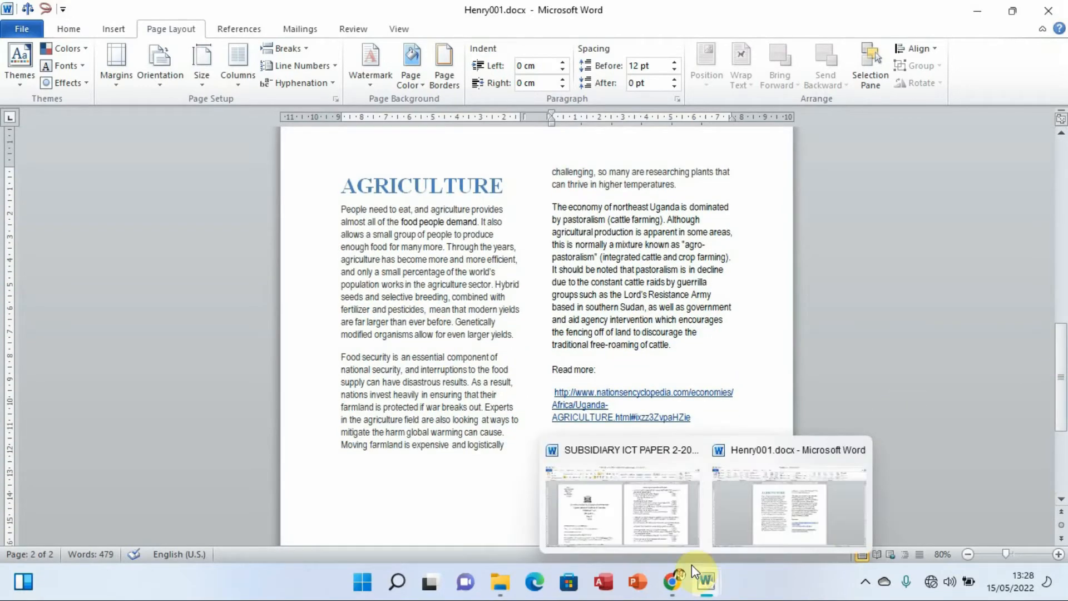
left_click(640, 500)
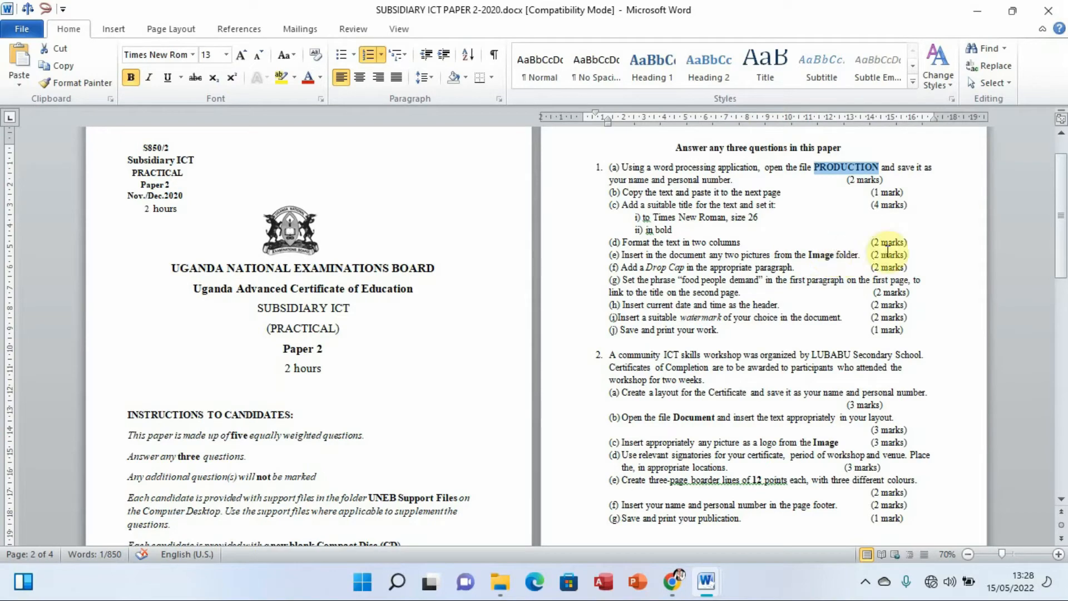
left_click(980, 19)
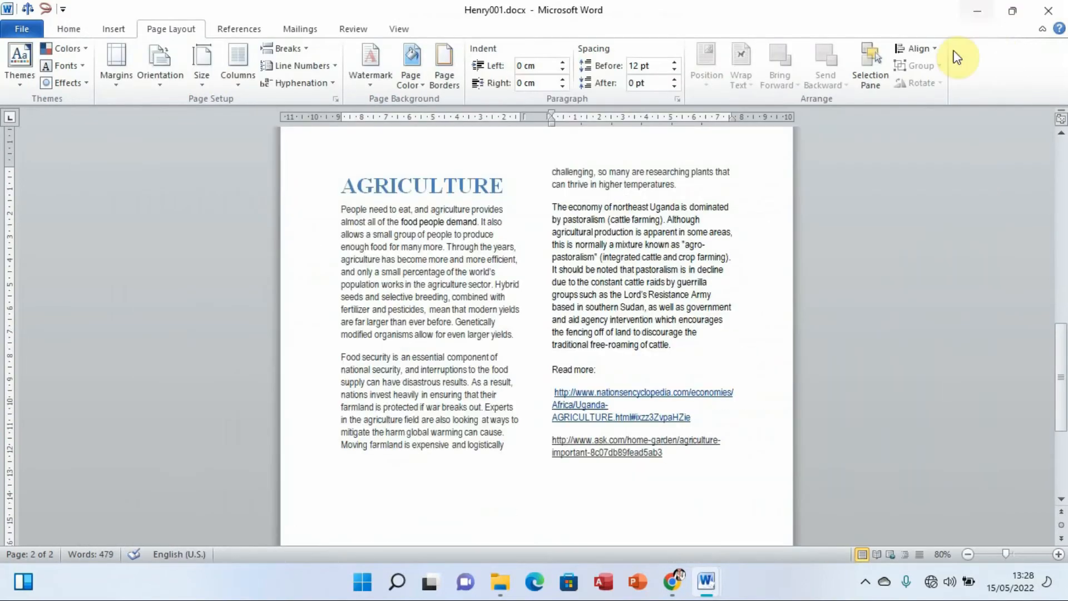
left_click(980, 18)
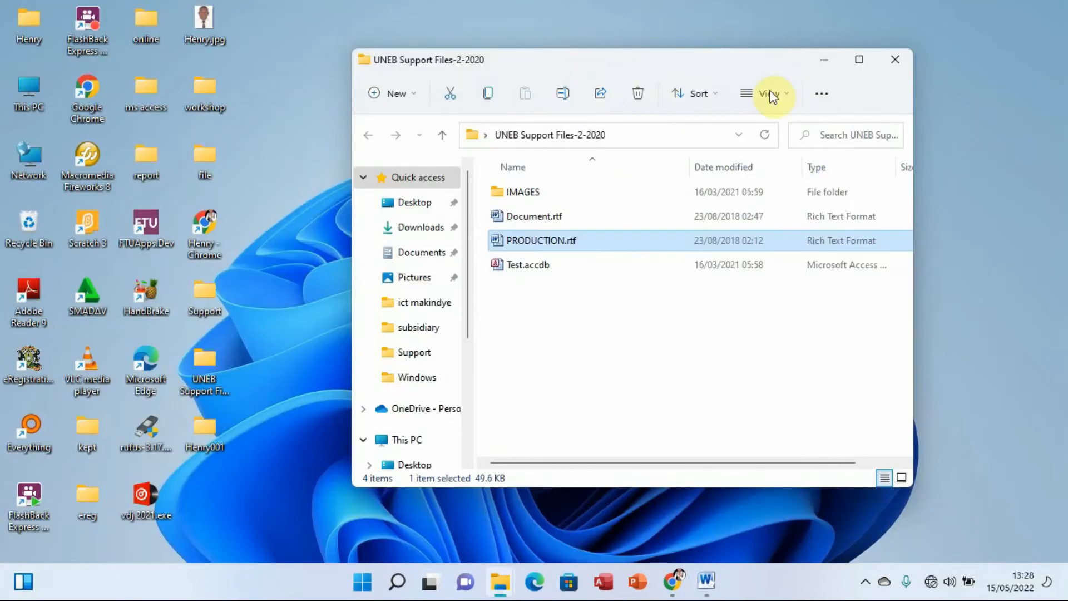
double_click(556, 191)
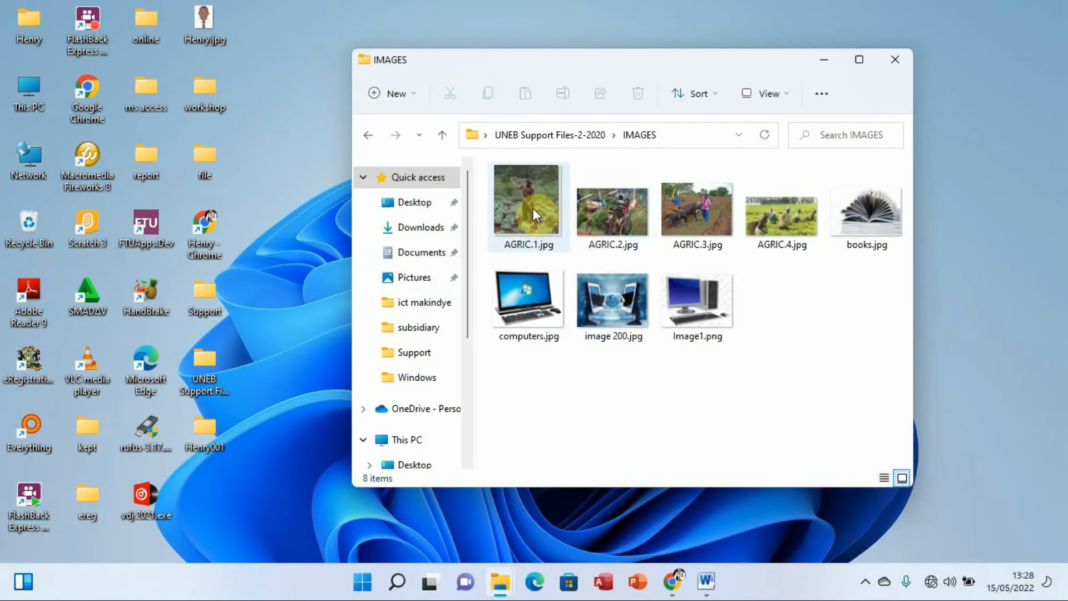
mouse_move(529, 203)
left_click(522, 208)
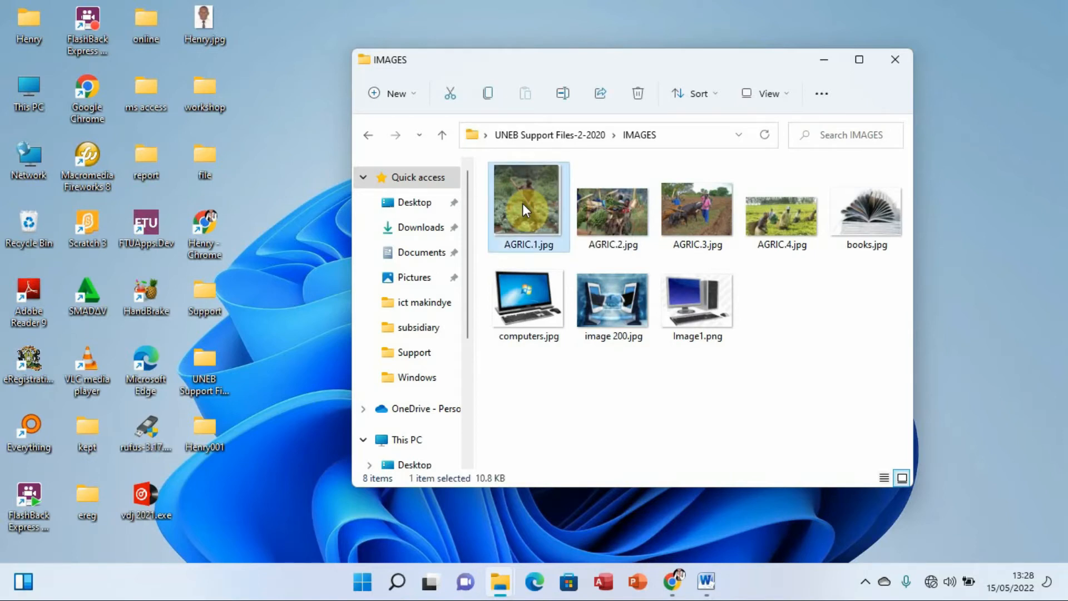
right_click(524, 204)
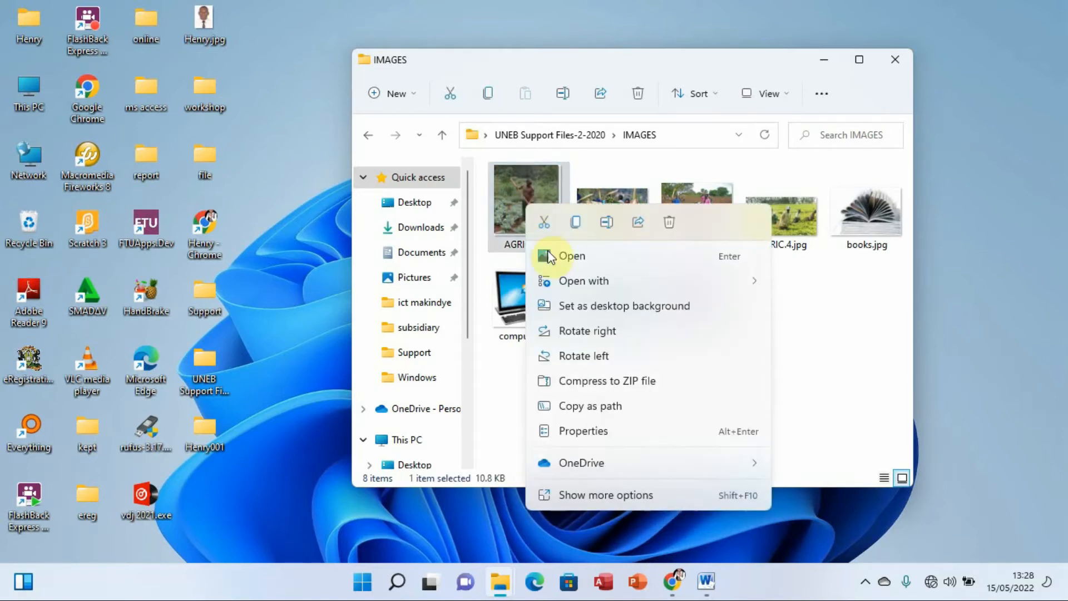
left_click(589, 494)
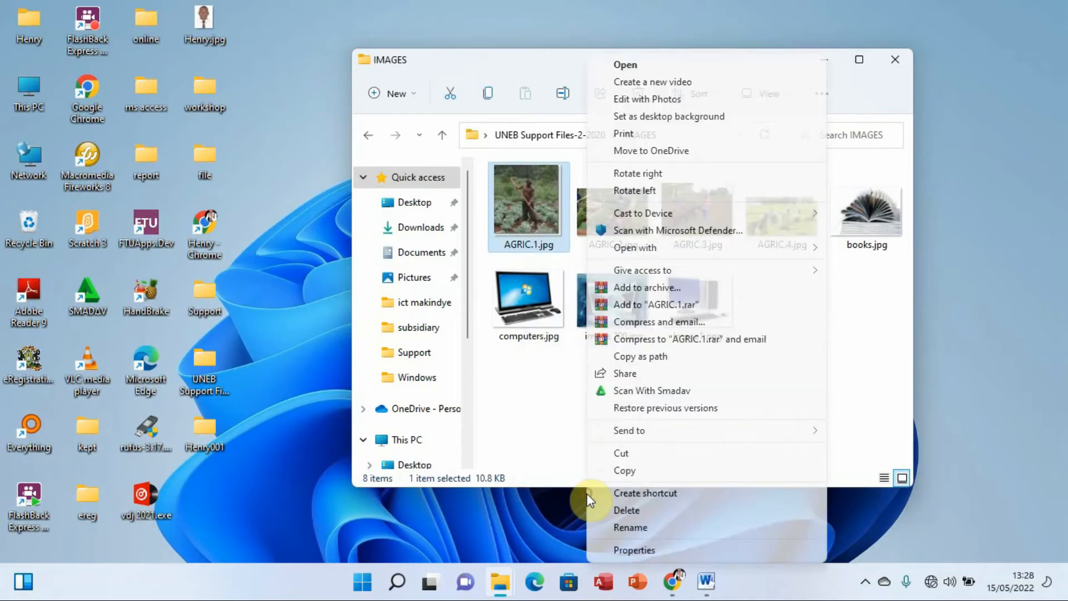
left_click(647, 469)
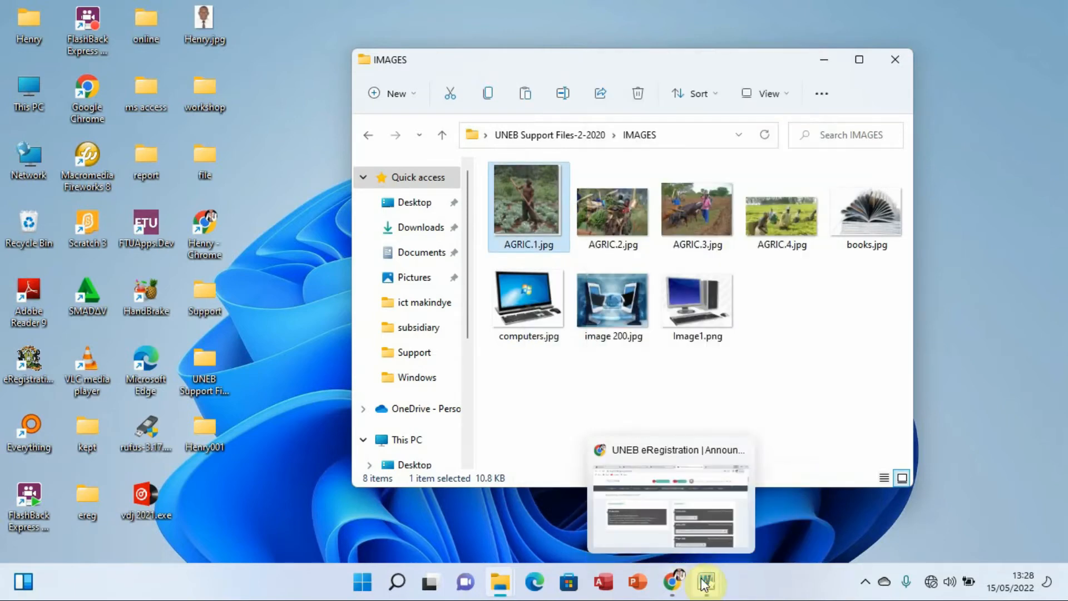
Step: Switch to the Henry001 document in Word and paste the picture on its own line between the AGRICULTURE title and the first paragraph
left_click(774, 525)
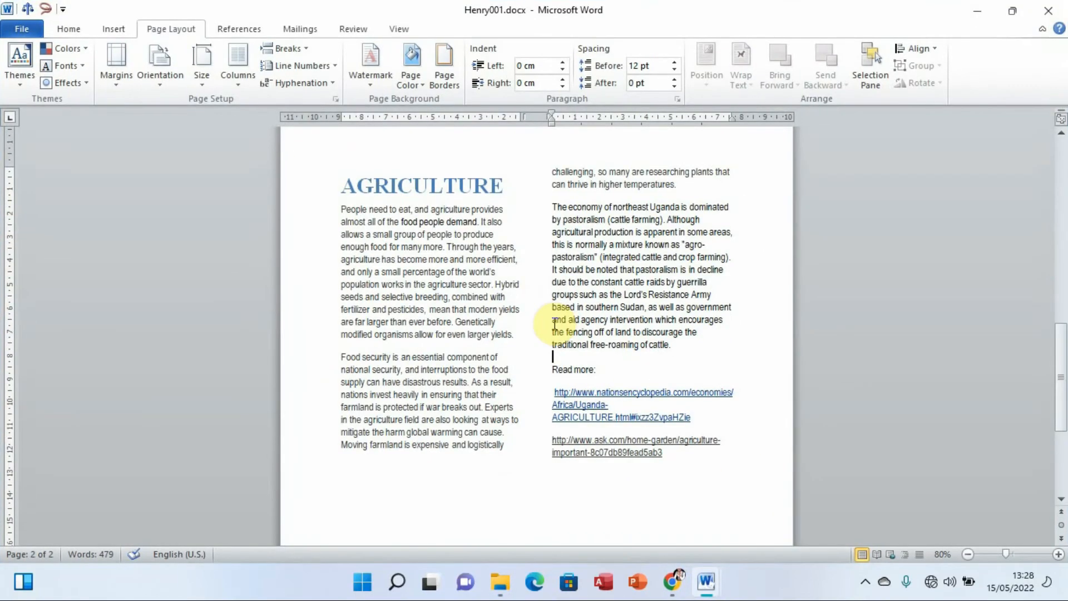
left_click(343, 209)
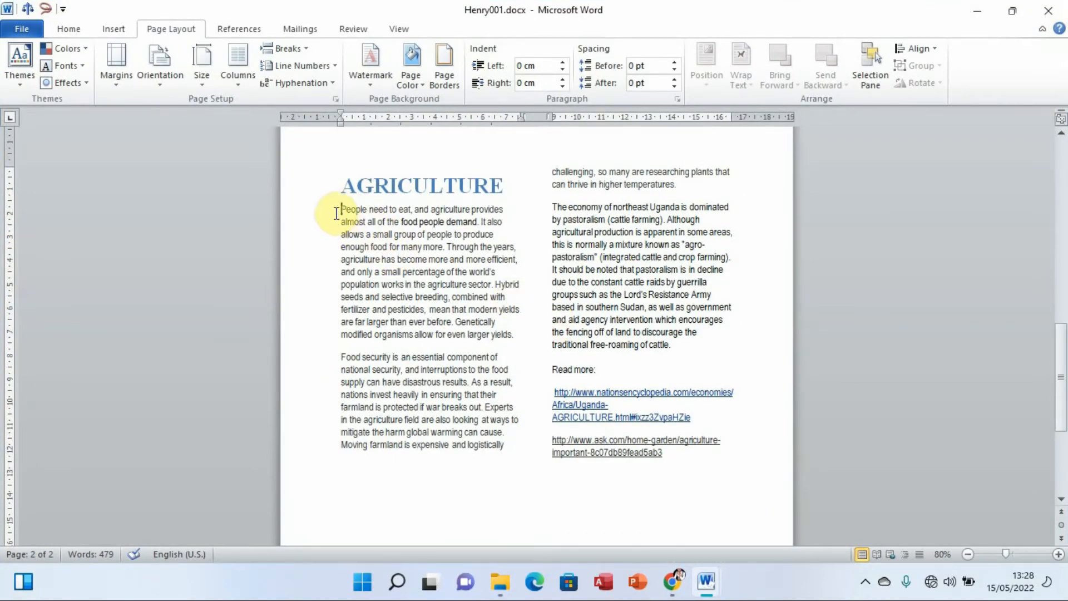
left_click(70, 29)
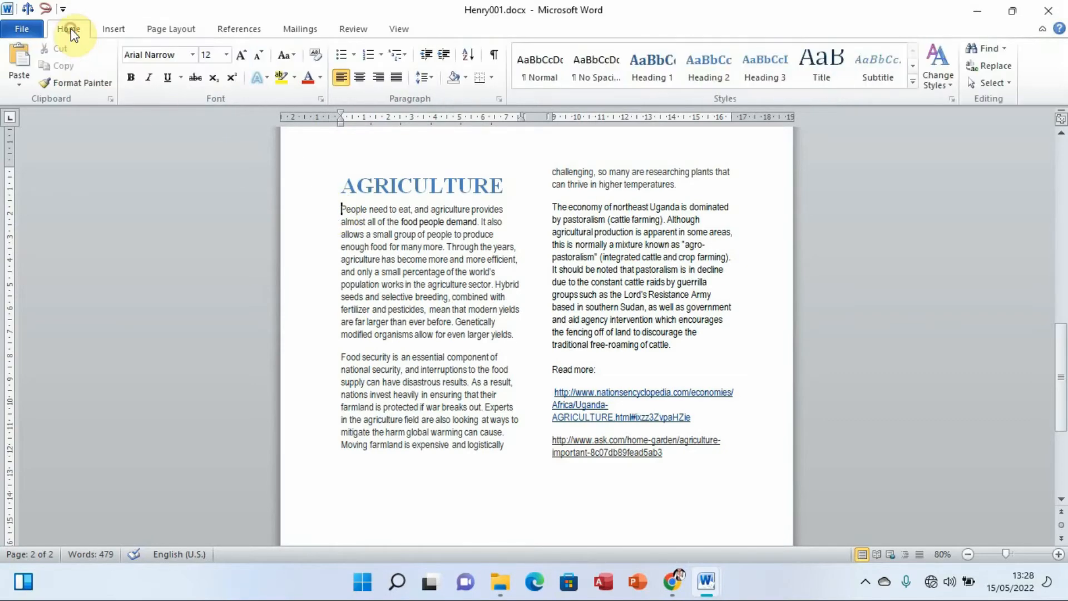
left_click(20, 58)
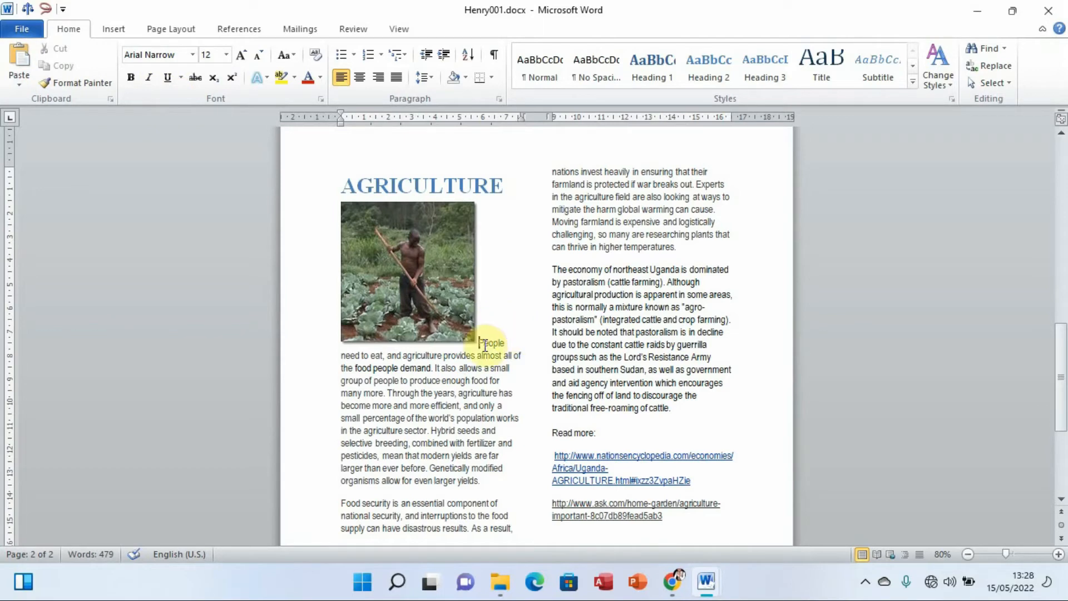
key("Return")
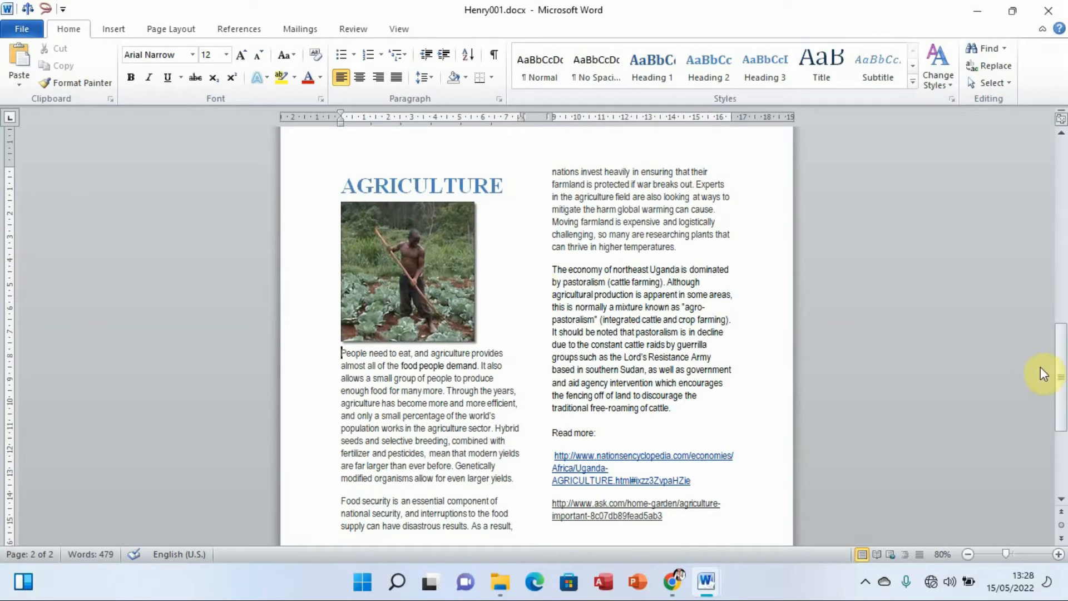
Step: Switch to the IMAGES folder in File Explorer and copy the AGRIC.3.jpg picture
left_click_drag(1062, 362, 1063, 362)
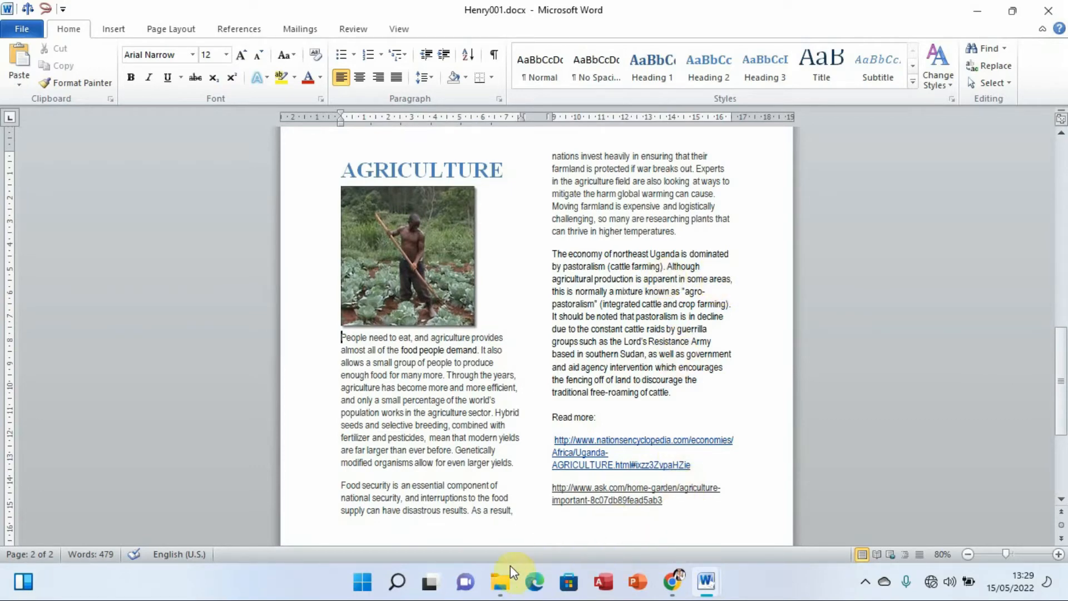
mouse_move(502, 572)
left_click(534, 519)
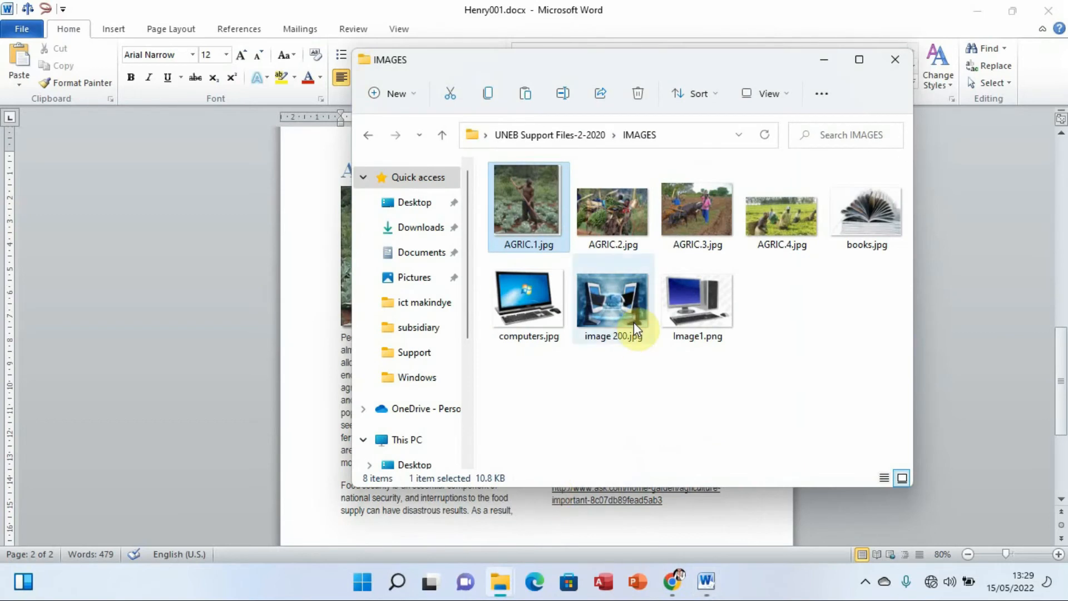
left_click(687, 203)
right_click(689, 203)
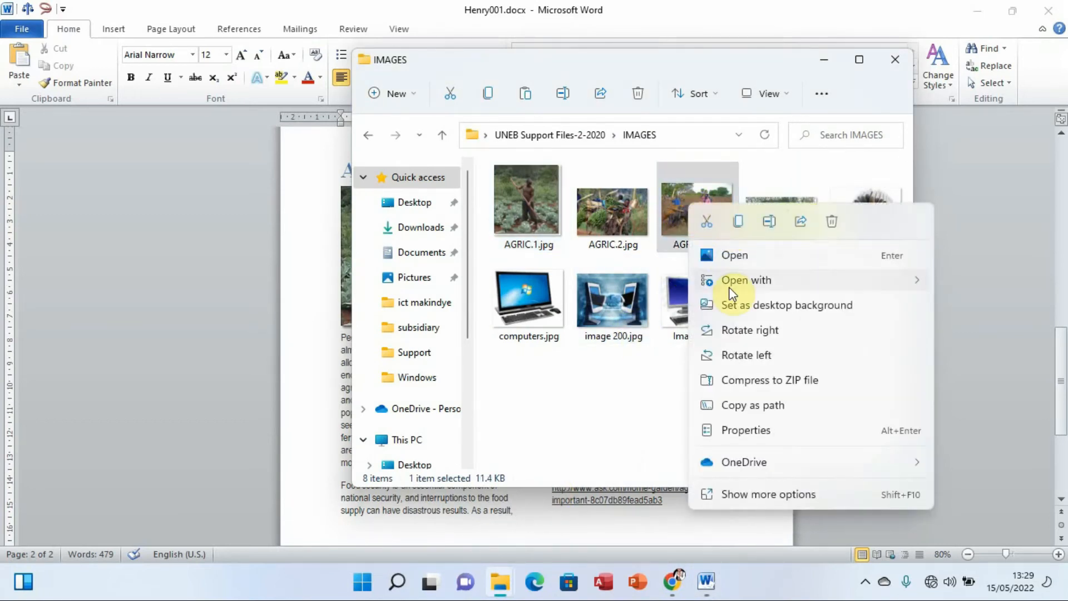
left_click(739, 497)
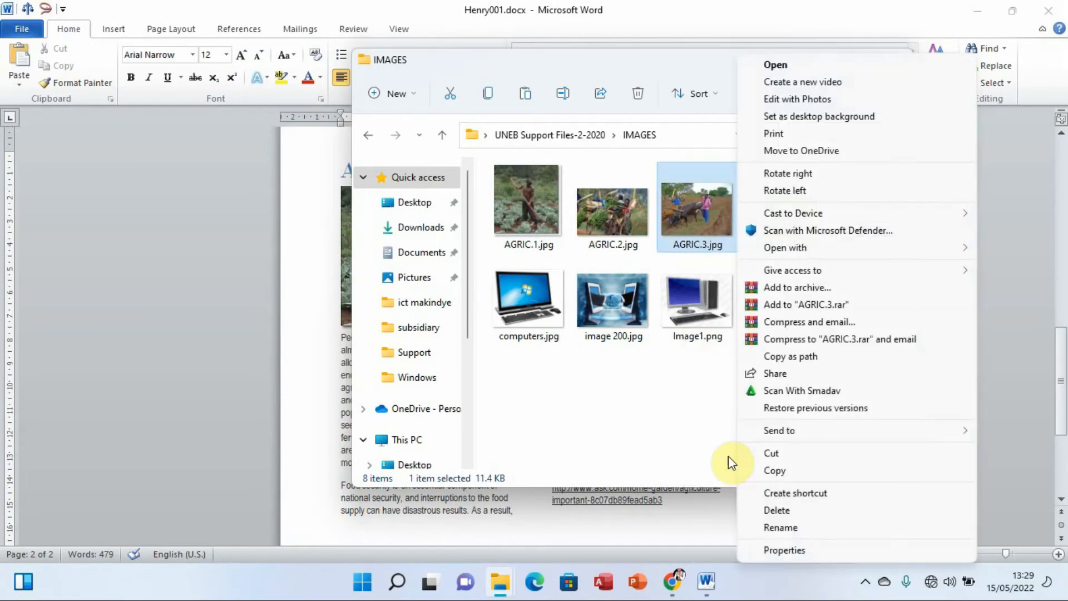
left_click(790, 470)
Step: Switch to the Henry001 document in Word and paste the picture before "The economy of northeast Uganda" in the second column
mouse_move(704, 590)
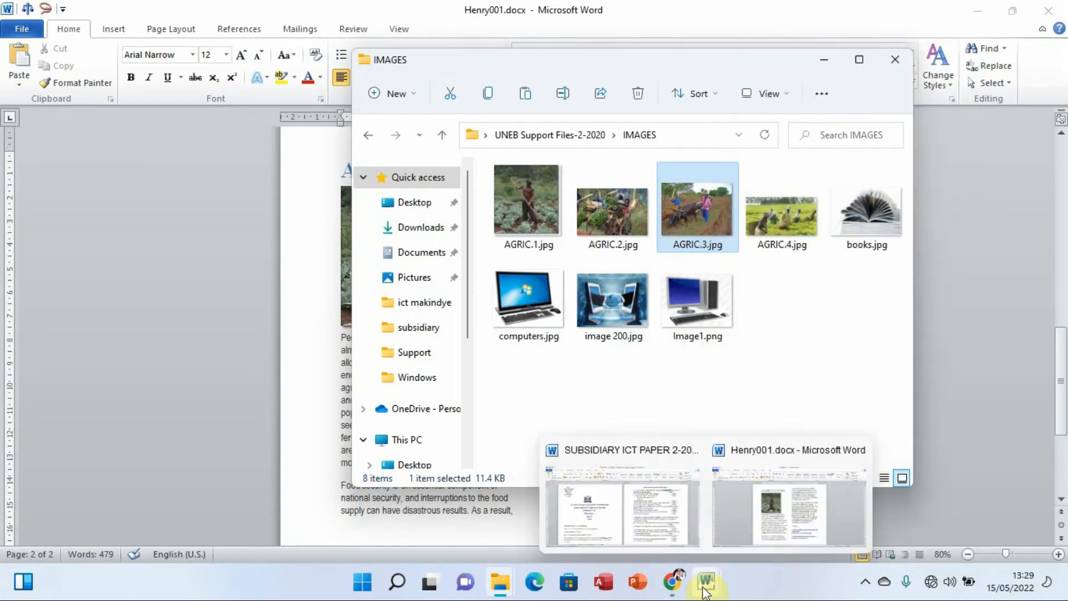
left_click(770, 499)
left_click(550, 254)
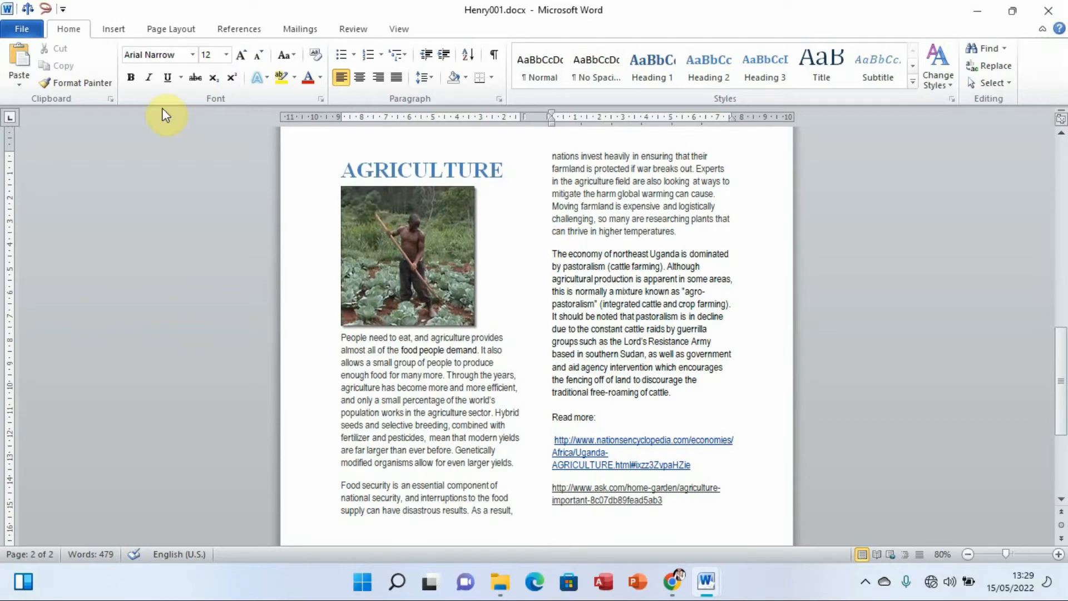
left_click(20, 57)
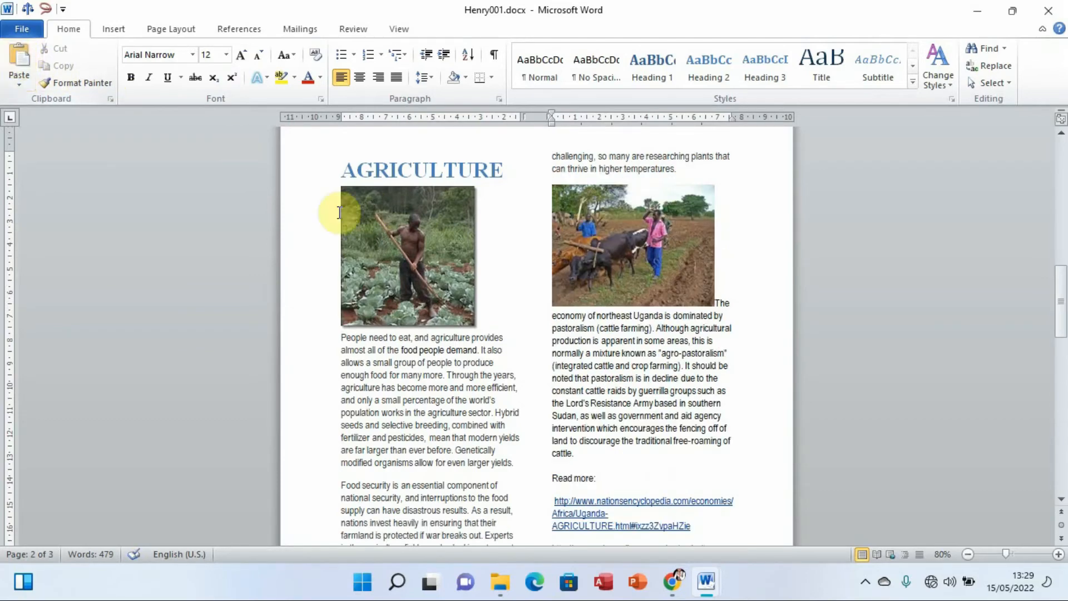
mouse_move(1061, 315)
left_mouse_down()
mouse_move(1062, 295)
mouse_move(1062, 327)
mouse_move(1062, 313)
left_mouse_up()
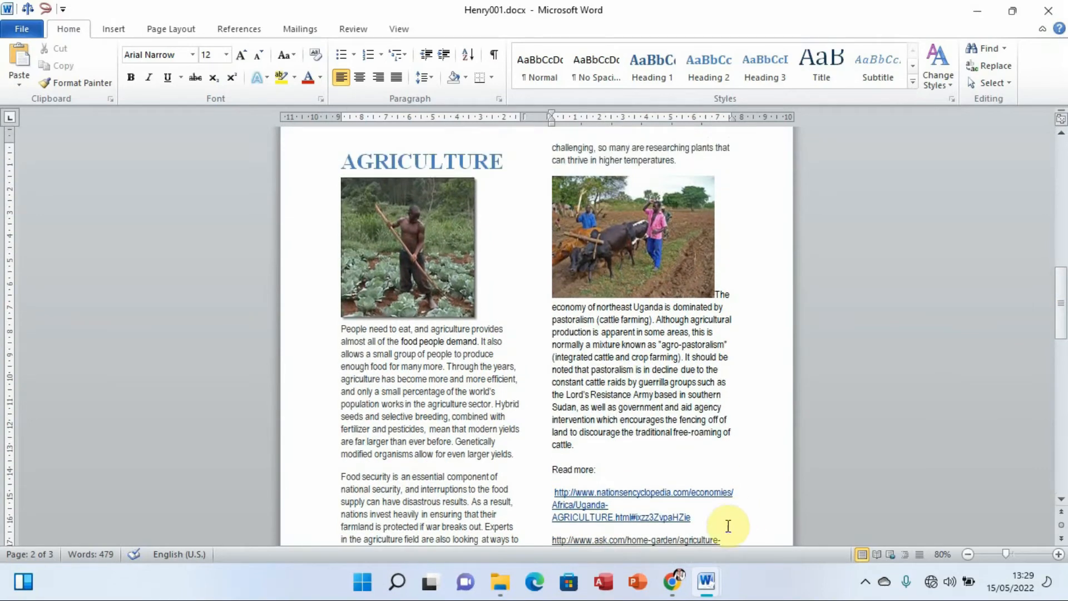
Step: Check question 1(f) in the exam paper, and add a Dropped drop cap to the letter P opening page two's first paragraph in Henry001
mouse_move(711, 582)
left_click(640, 503)
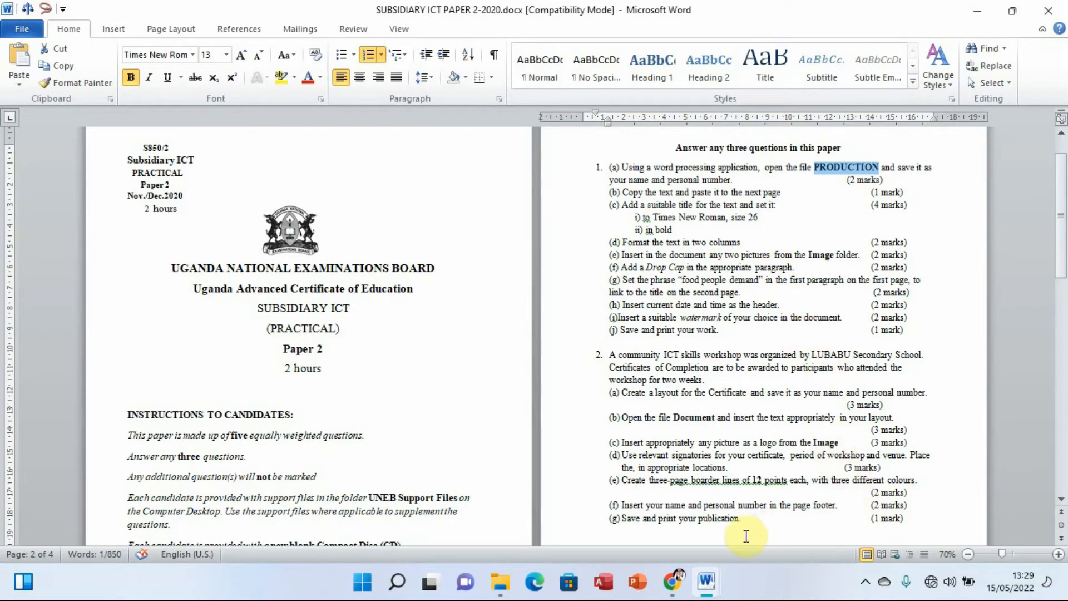
mouse_move(709, 580)
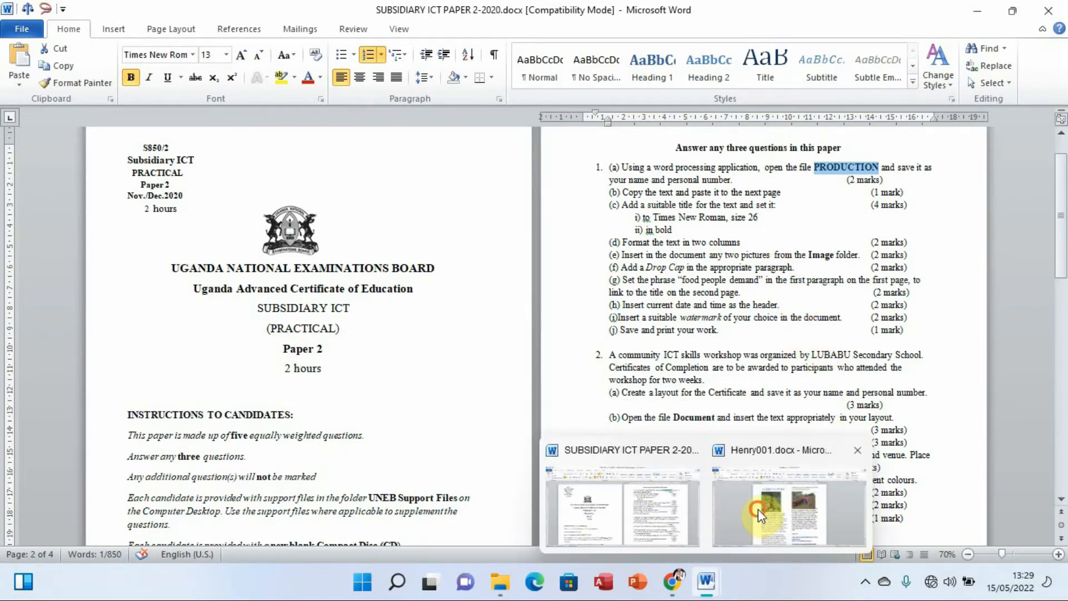
left_click(776, 504)
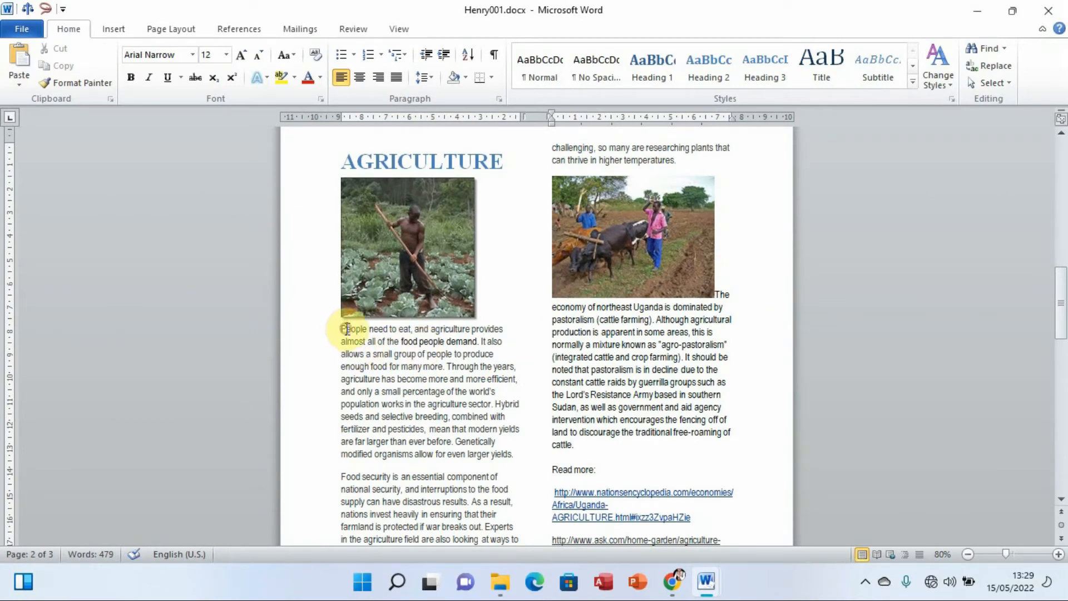
left_click_drag(341, 328, 346, 329)
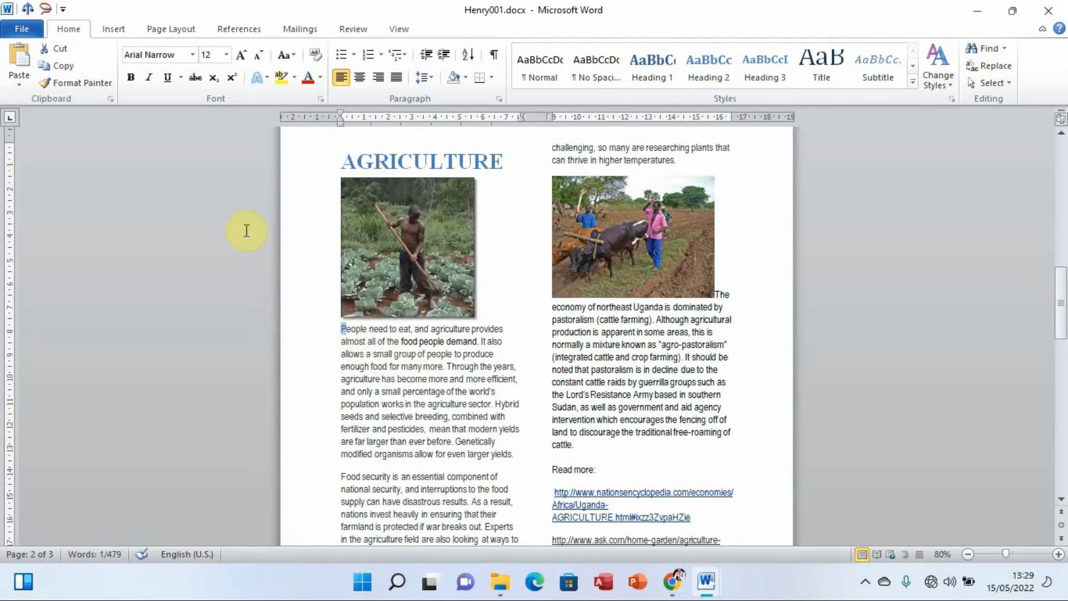
left_click(113, 33)
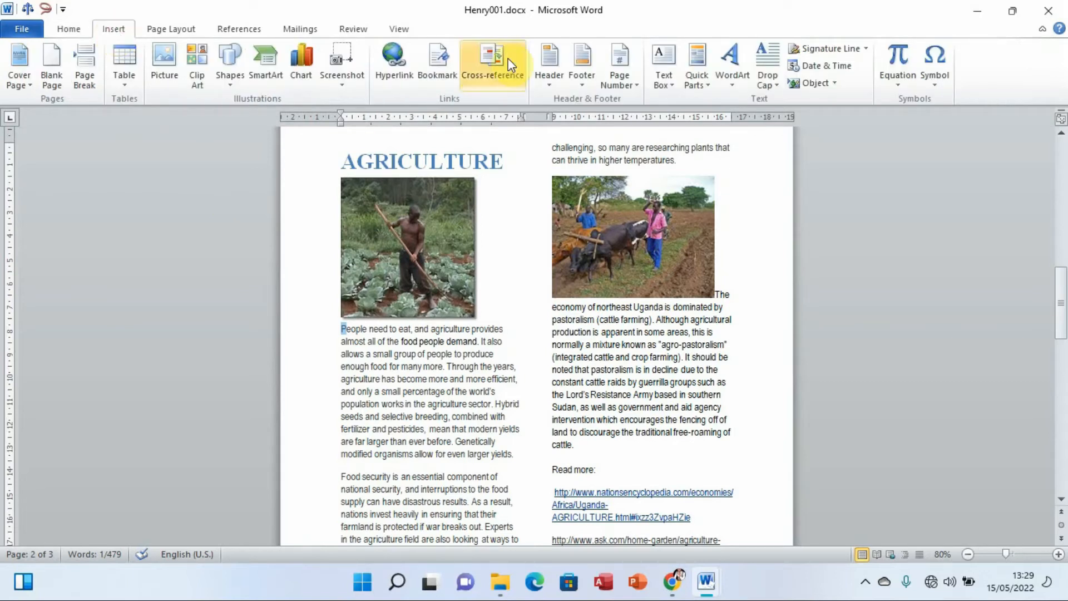
left_click(777, 84)
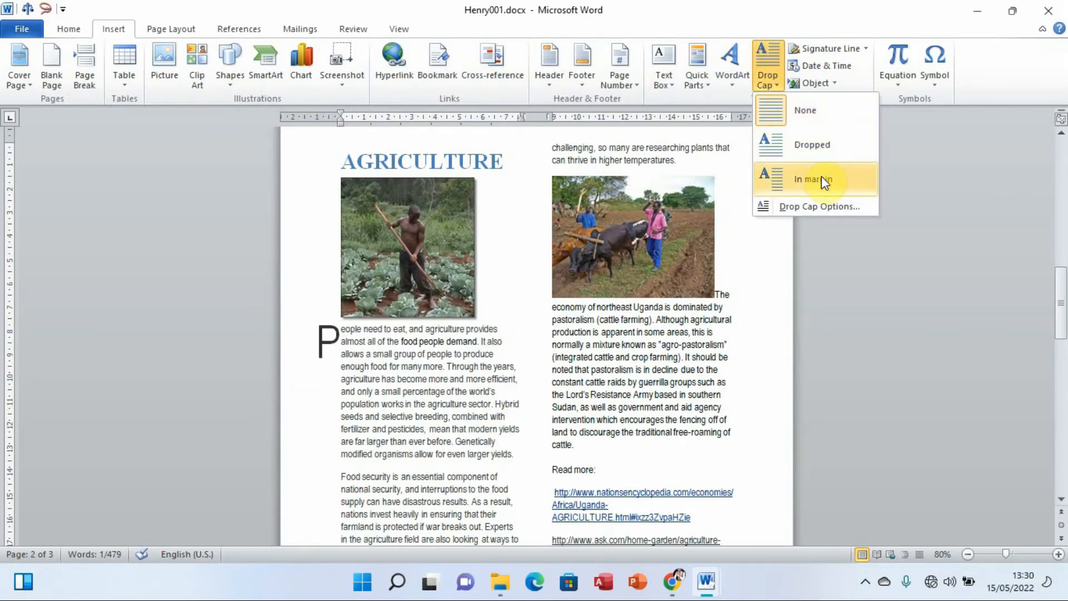
left_click(814, 207)
left_click_drag(513, 170, 830, 170)
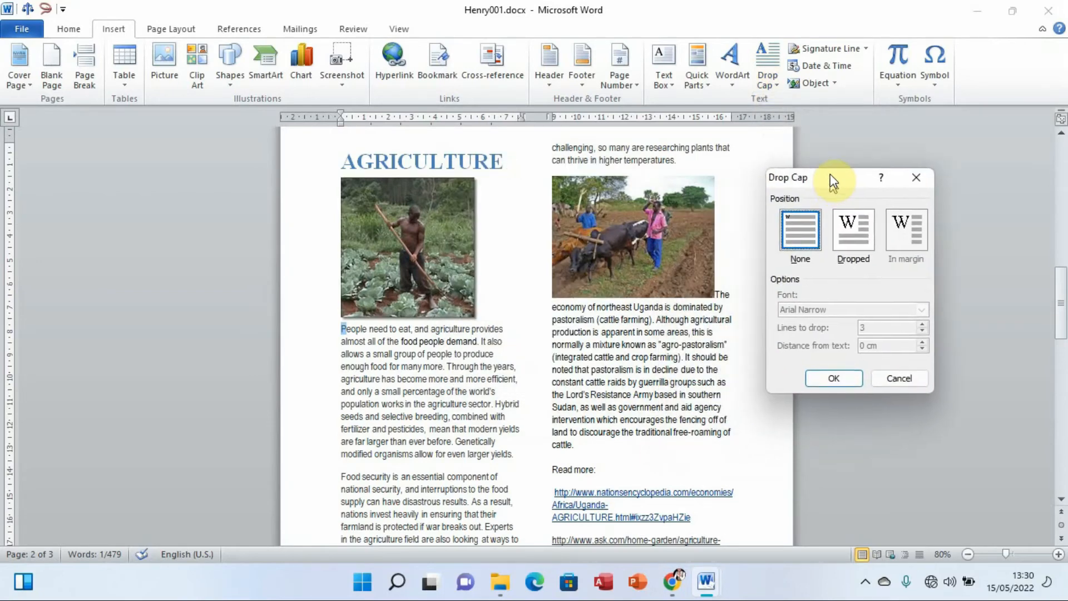
left_click(864, 231)
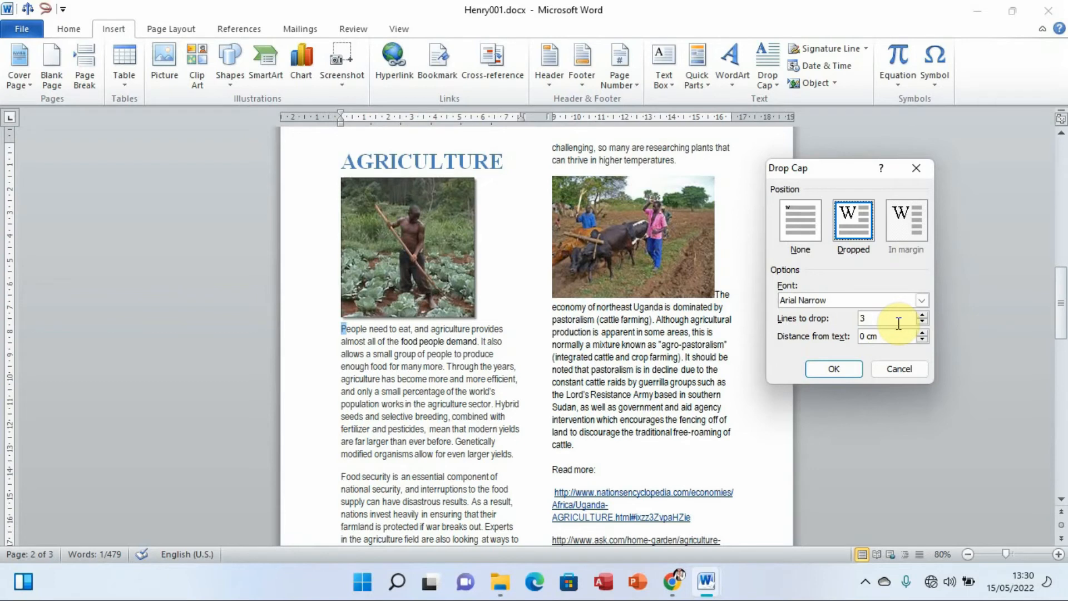
left_click(833, 368)
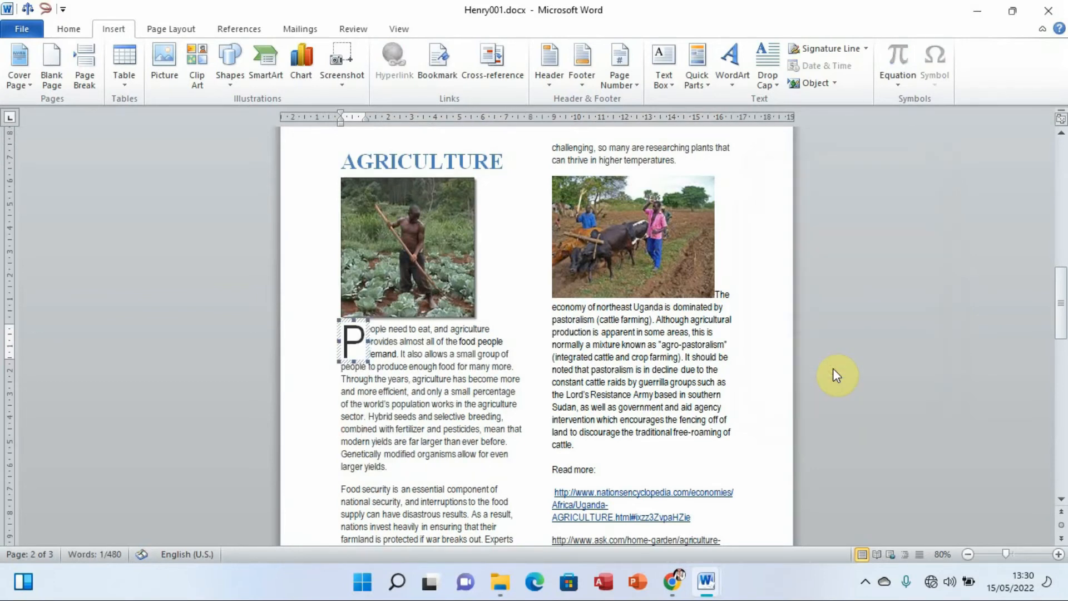
left_click(417, 365)
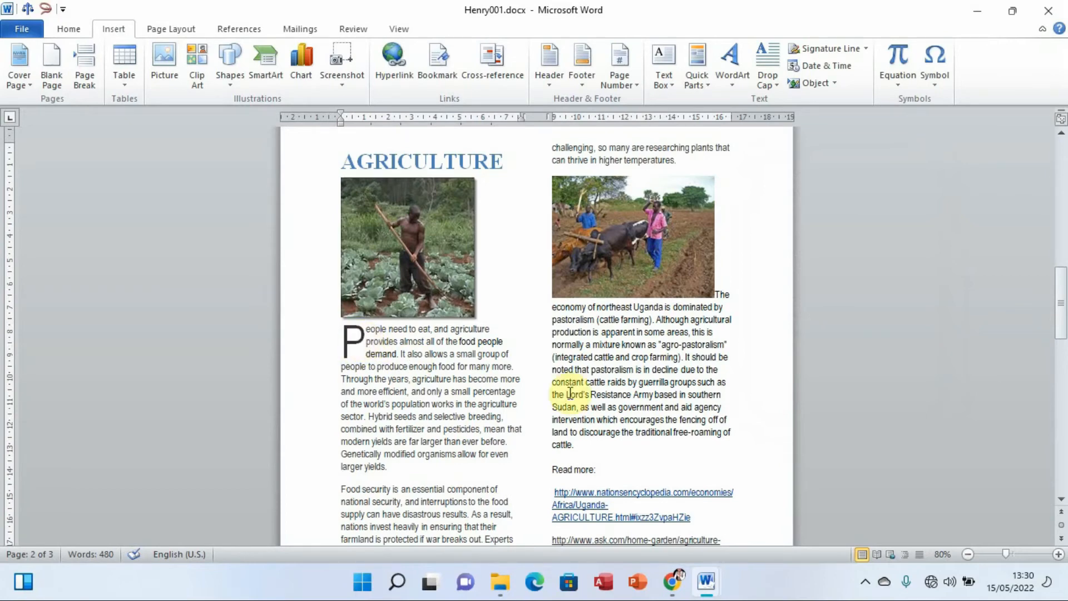
Step: Check question 1(g) in the exam paper, and hyperlink "food people demand" in page one's first paragraph to the AGRICULTURE heading in Henry001
left_click(704, 583)
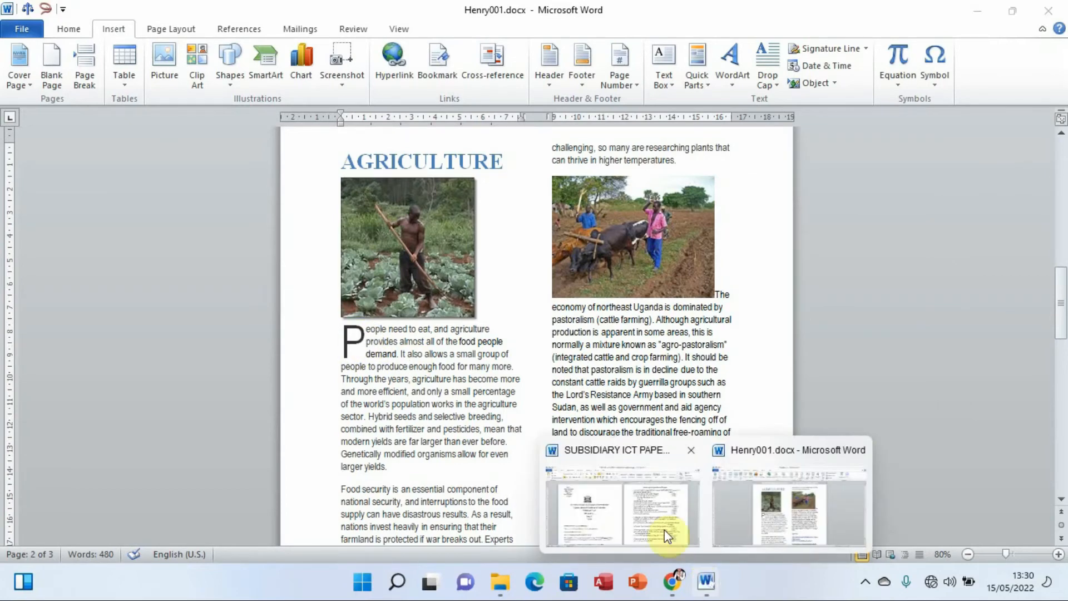
left_click(665, 530)
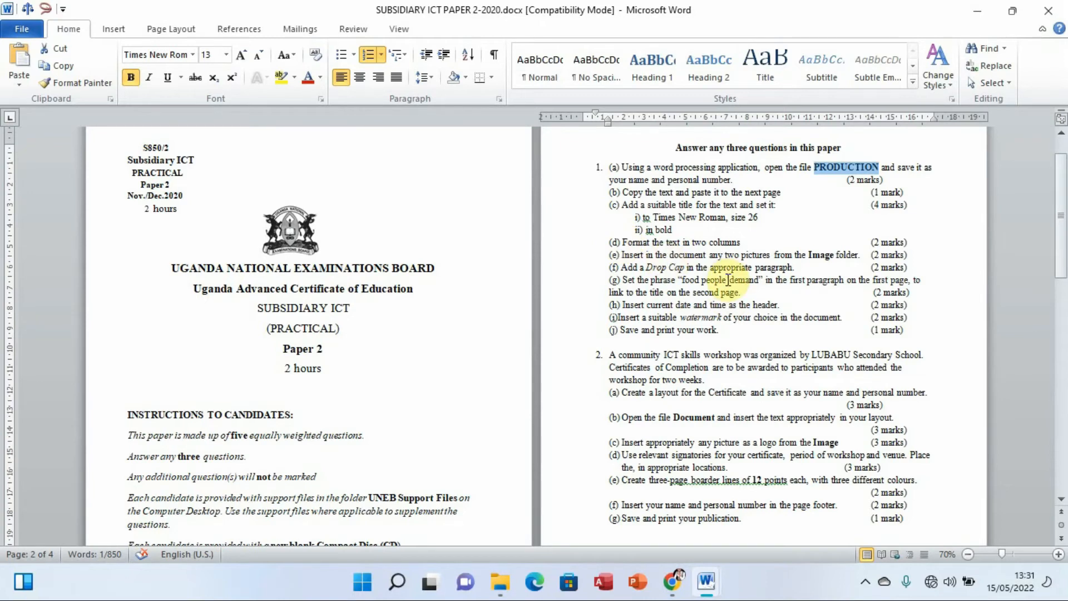
mouse_move(712, 580)
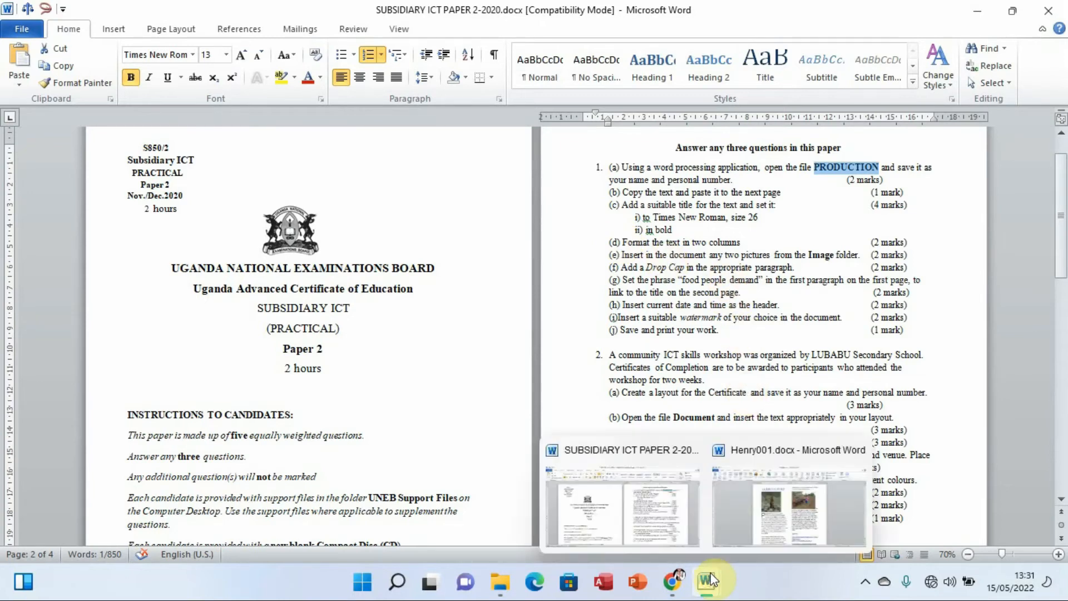
left_click(793, 503)
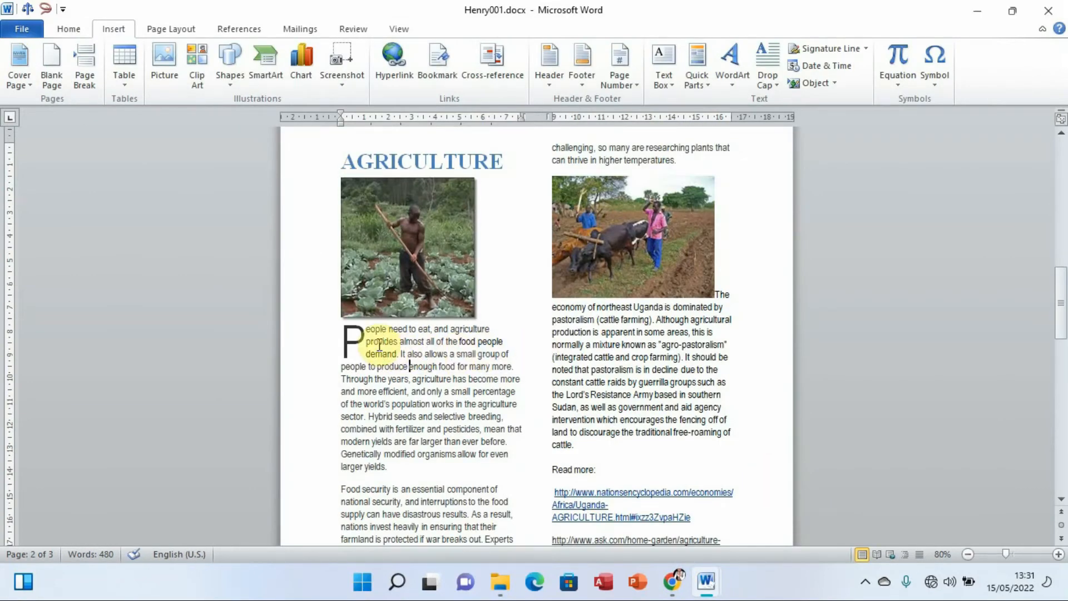
left_click_drag(1060, 311, 1062, 166)
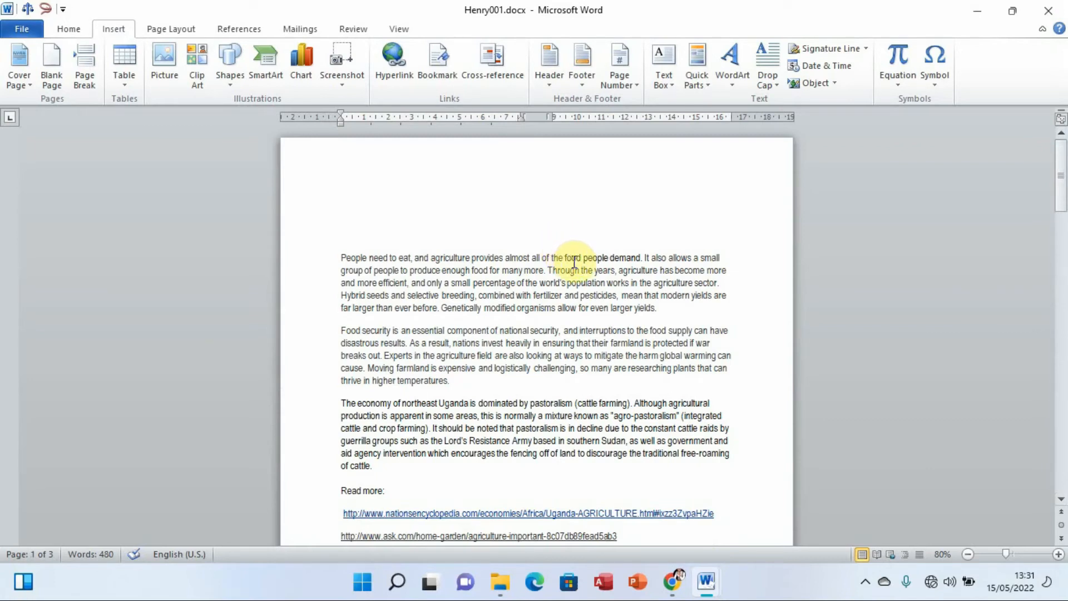
left_click_drag(571, 257, 622, 257)
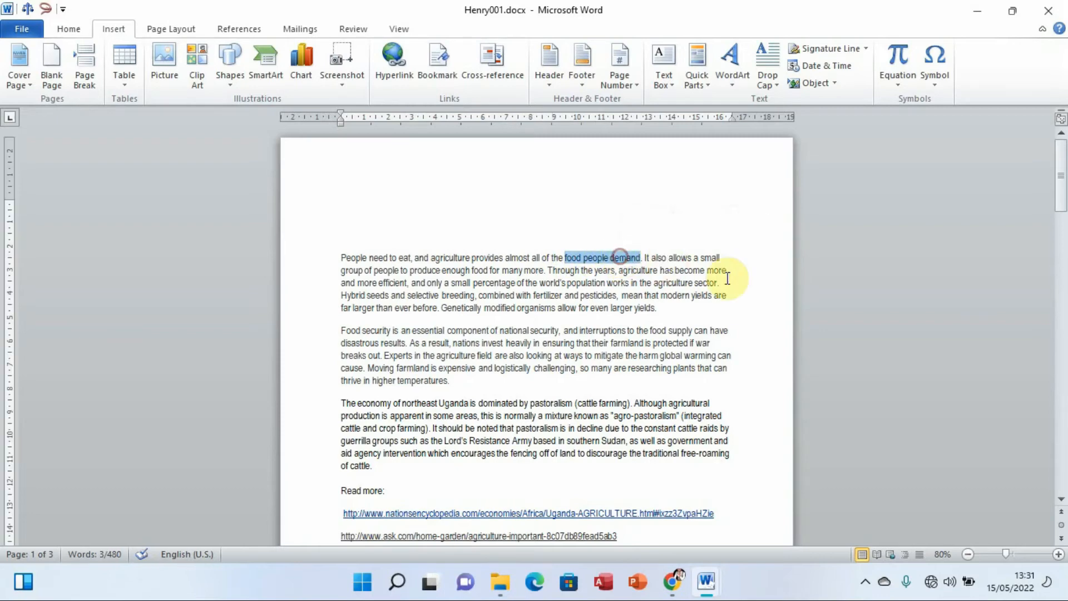
mouse_move(1062, 177)
left_mouse_down()
mouse_move(1063, 254)
mouse_move(1062, 174)
left_mouse_up()
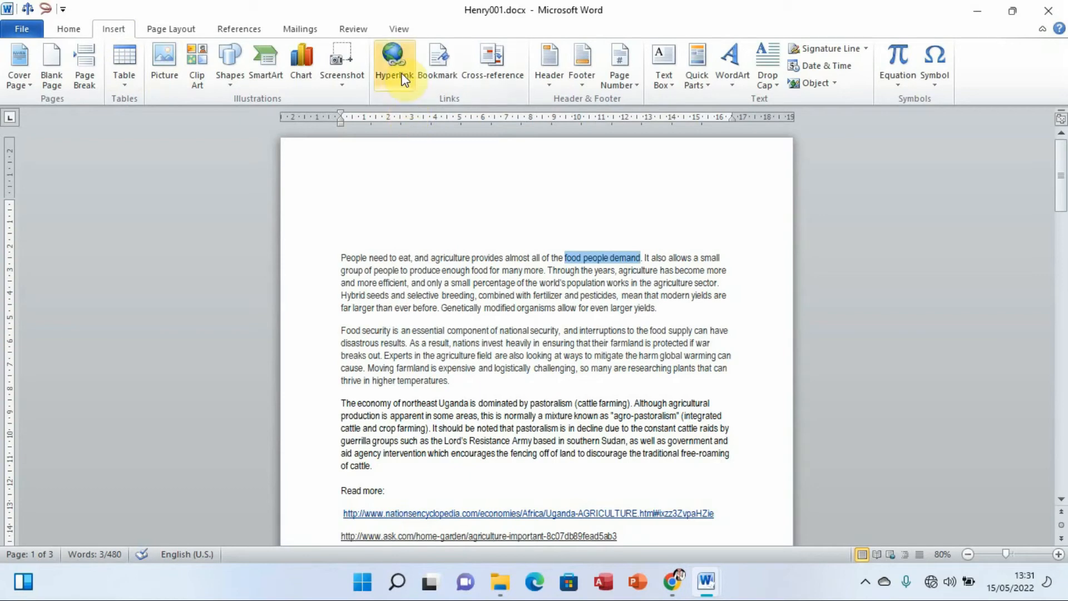
left_click(393, 56)
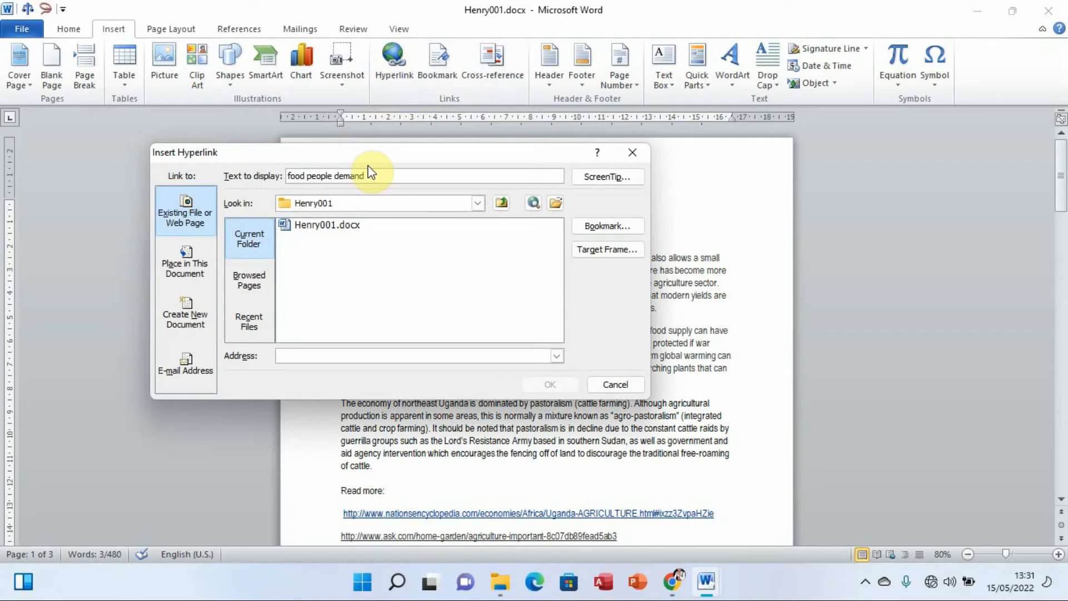
left_click(187, 258)
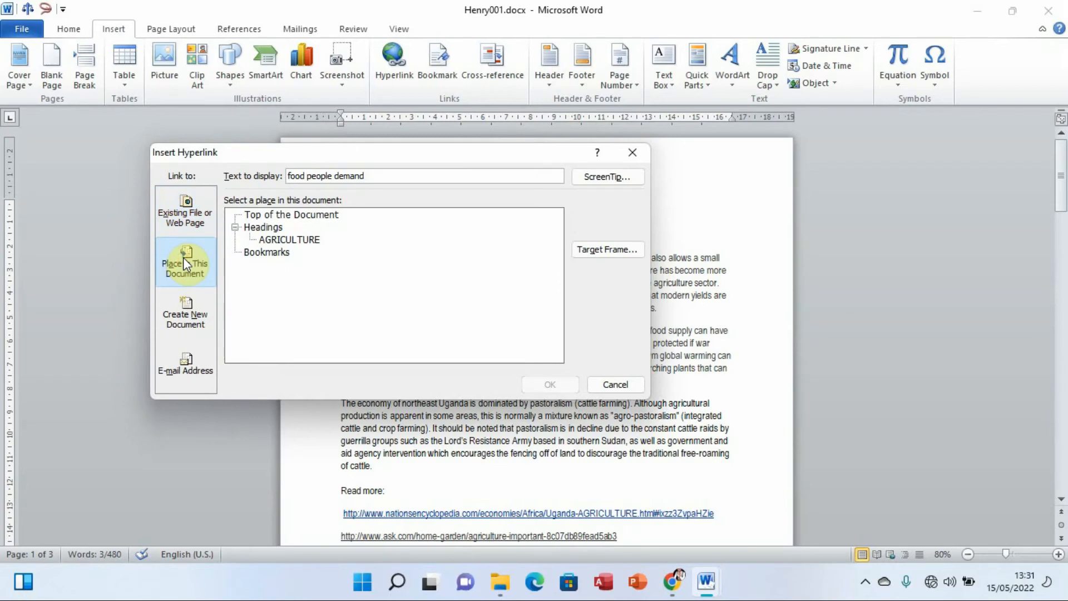
left_click(282, 239)
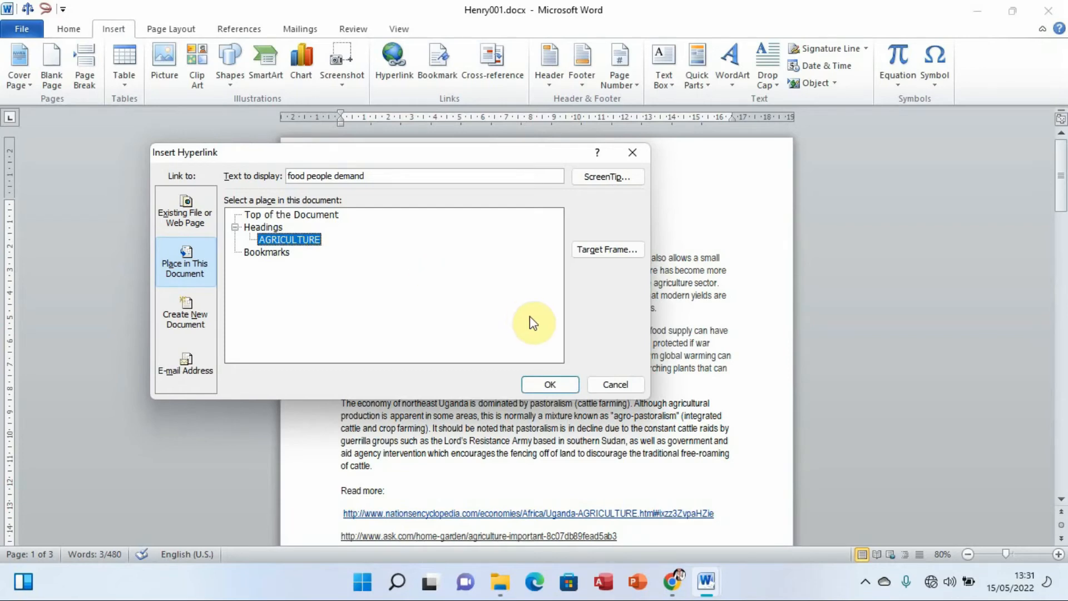
left_click(551, 384)
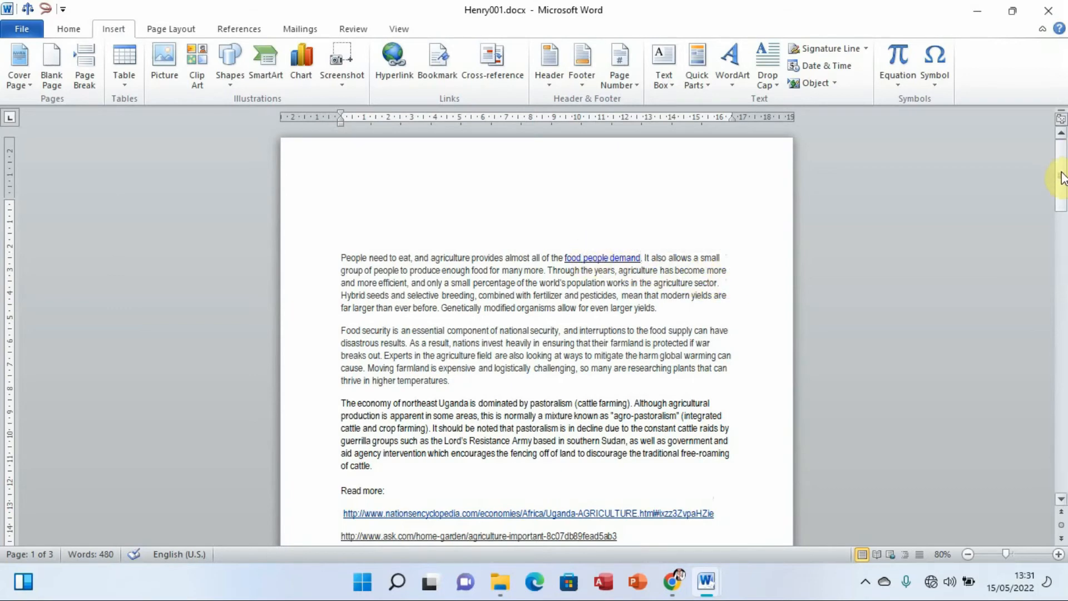
Step: Follow the "food people demand" link to test it, and check question 1(h) in the exam paper
left_click_drag(1062, 177, 1050, 153)
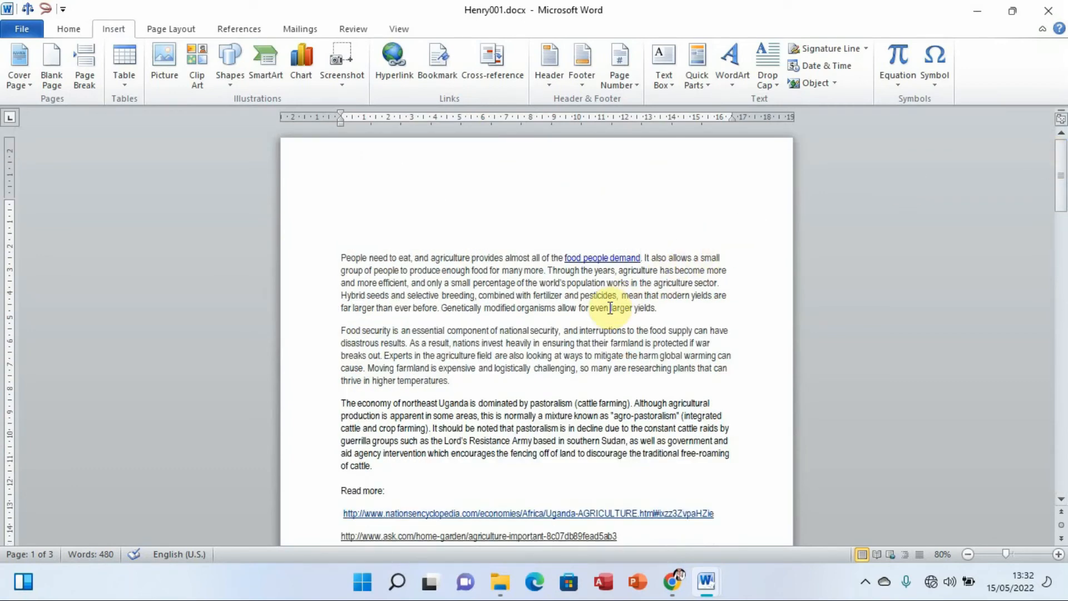
left_click(615, 257, "ctrl")
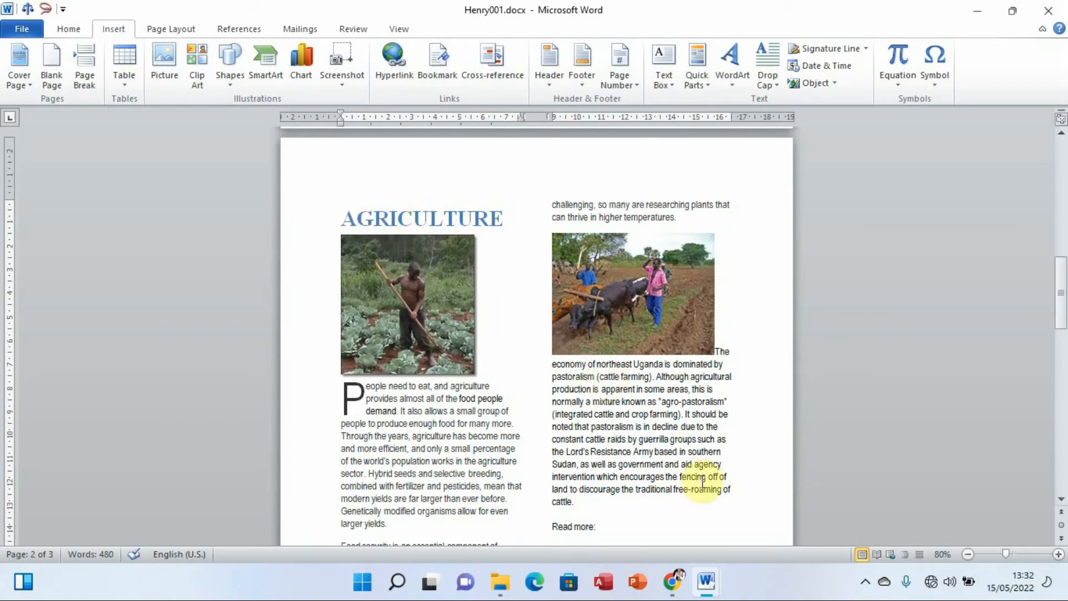
mouse_move(707, 579)
left_click(648, 506)
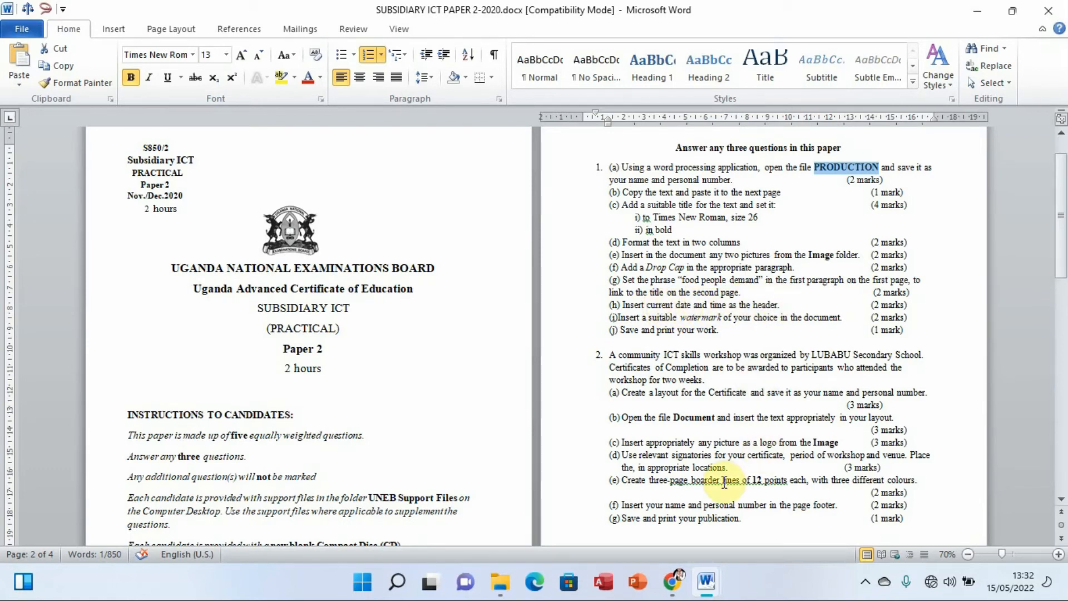
mouse_move(706, 582)
left_click(759, 520)
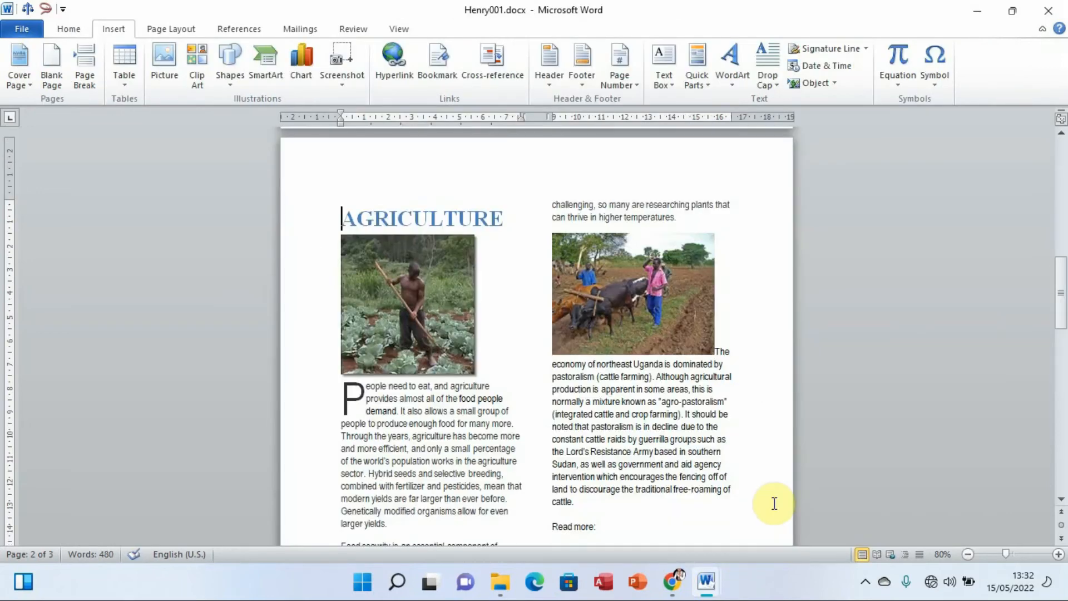
Step: Insert the date into page two's header in the "Sunday, May 15, 2022" format, set to update automatically
left_click_drag(1060, 300, 1064, 275)
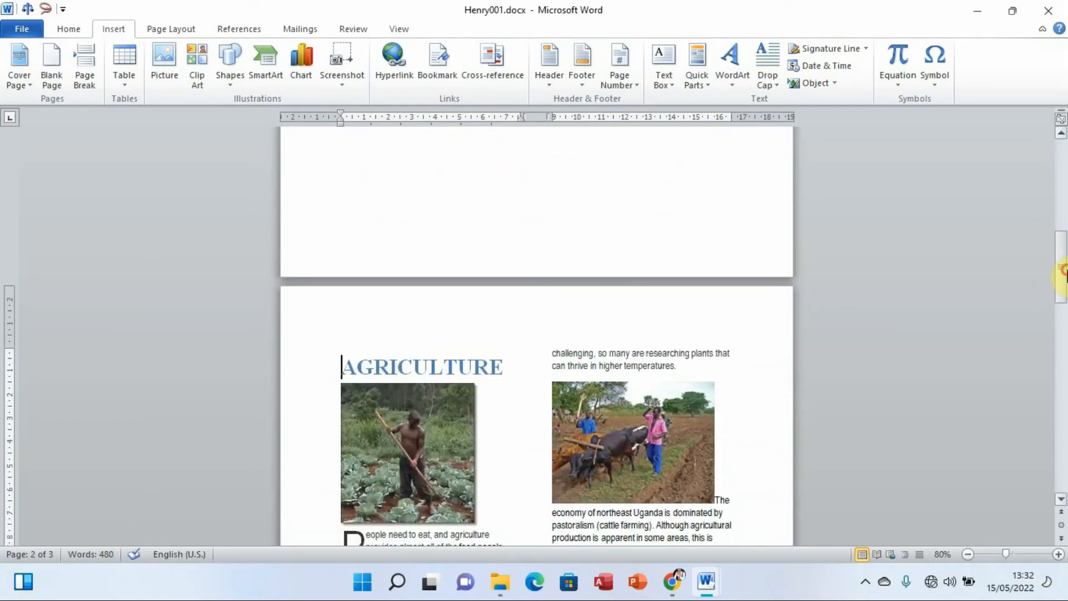
double_click(517, 304)
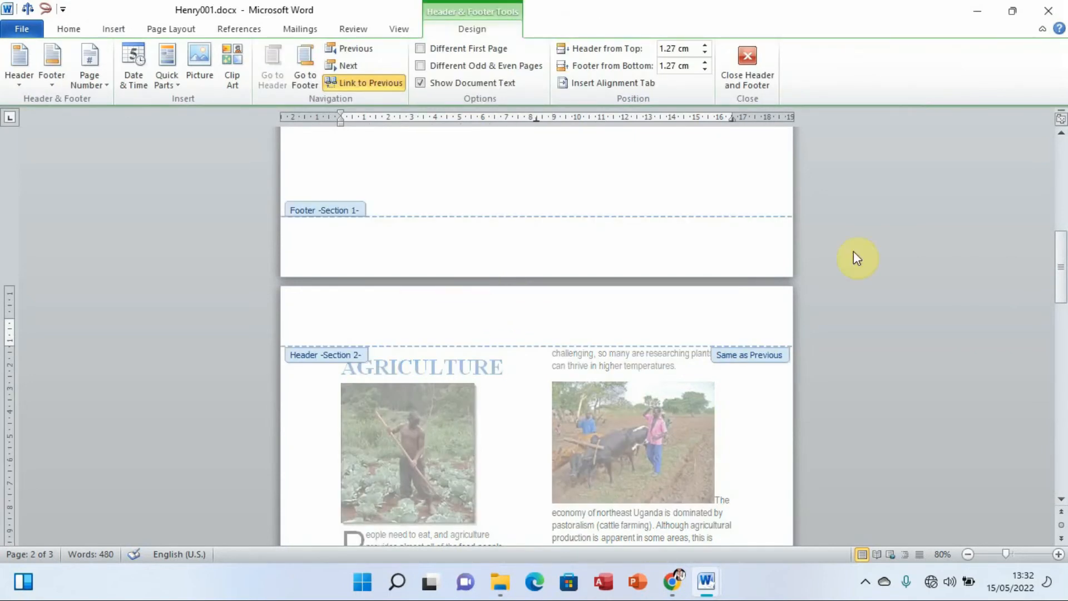
left_click_drag(1057, 263, 1064, 372)
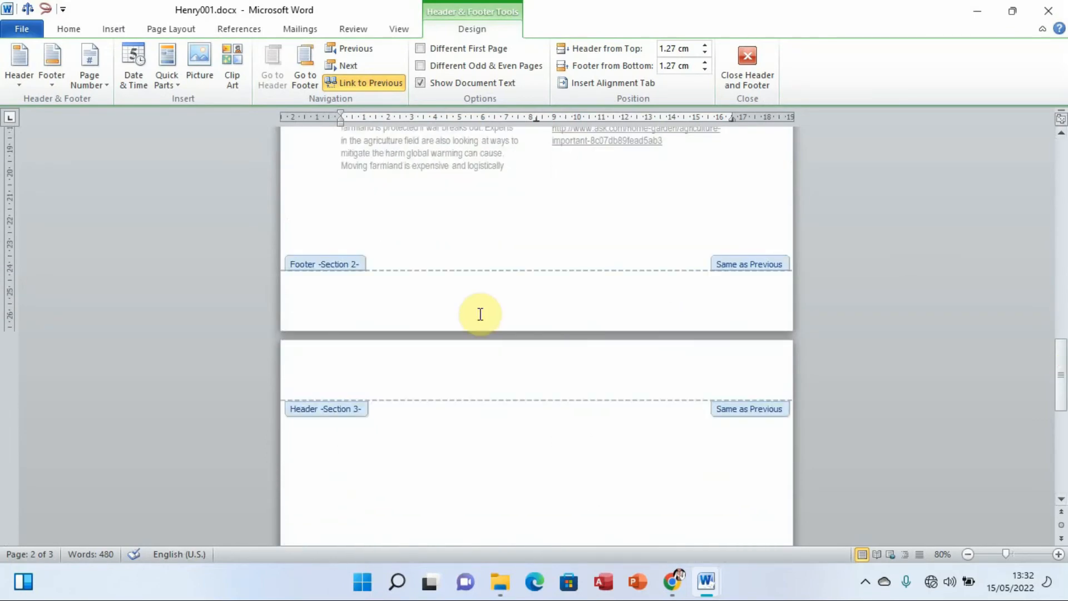
left_click_drag(1061, 362, 1064, 268)
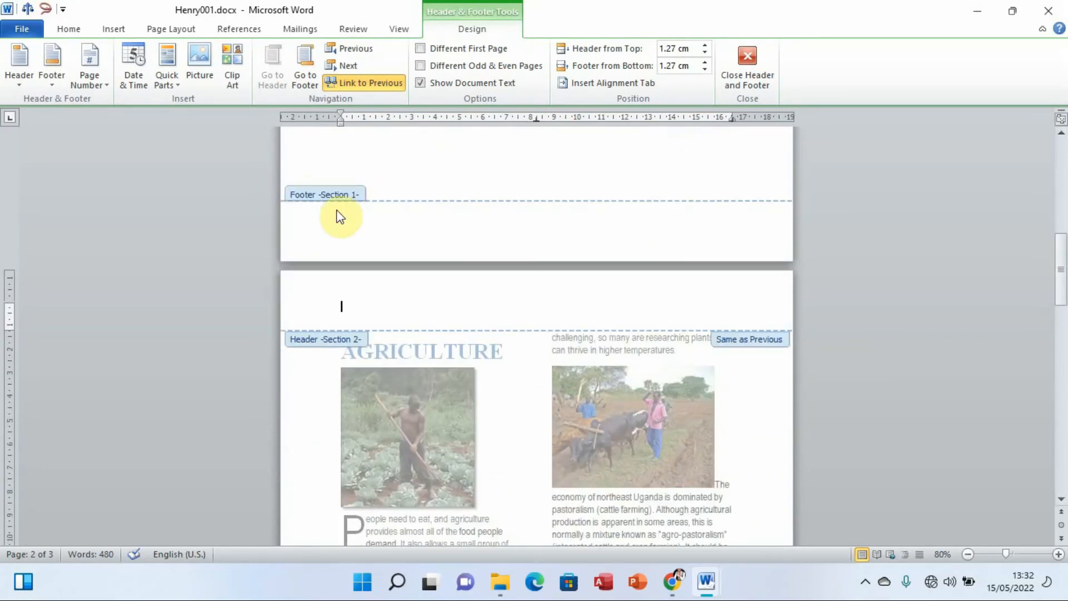
left_click(137, 72)
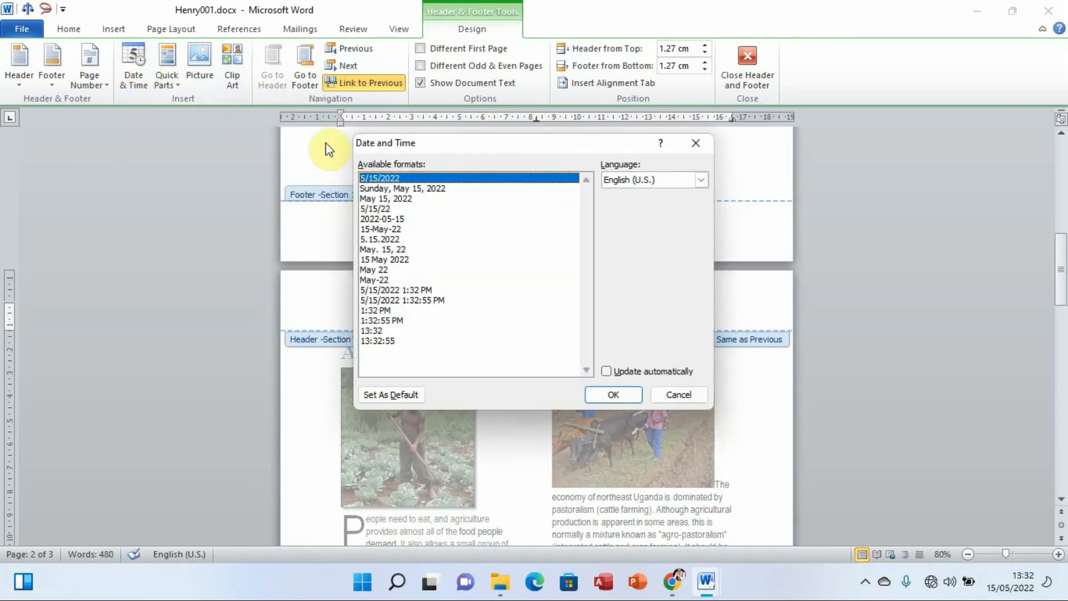
left_click_drag(476, 147, 801, 161)
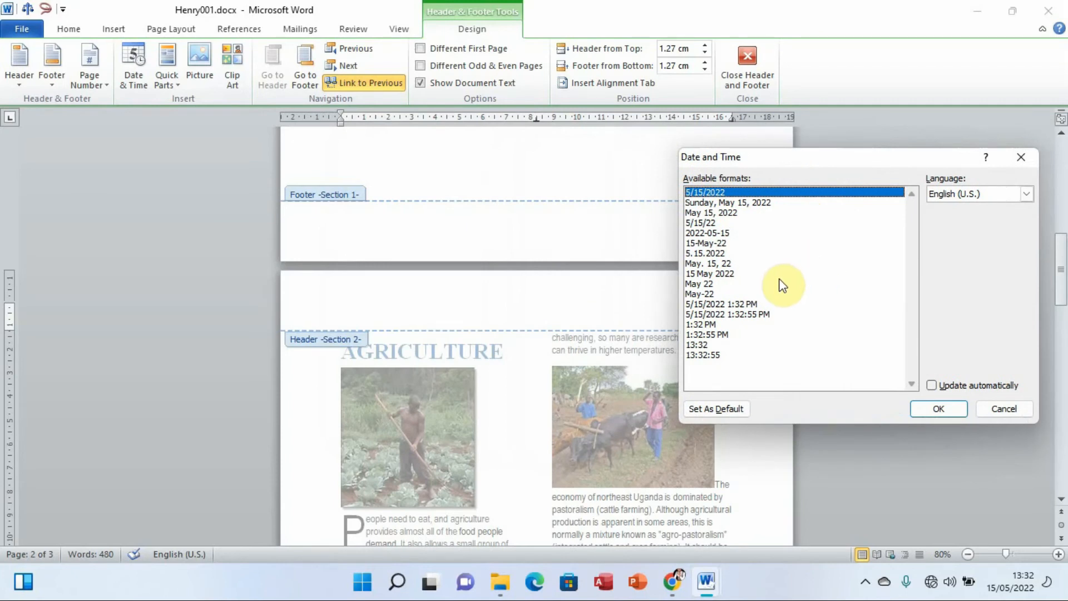
left_click(732, 203)
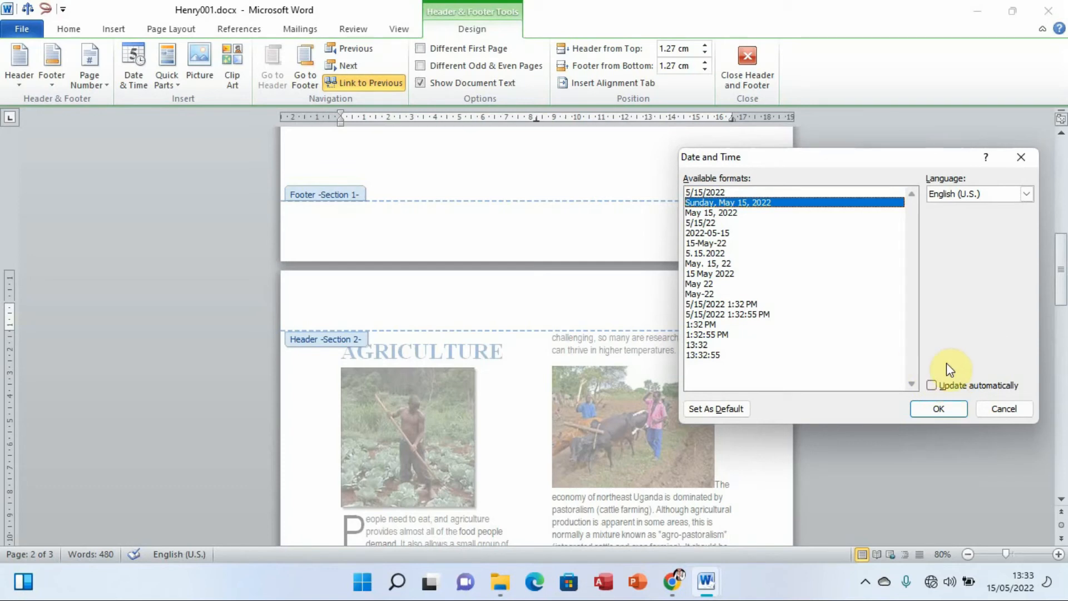
left_click(933, 385)
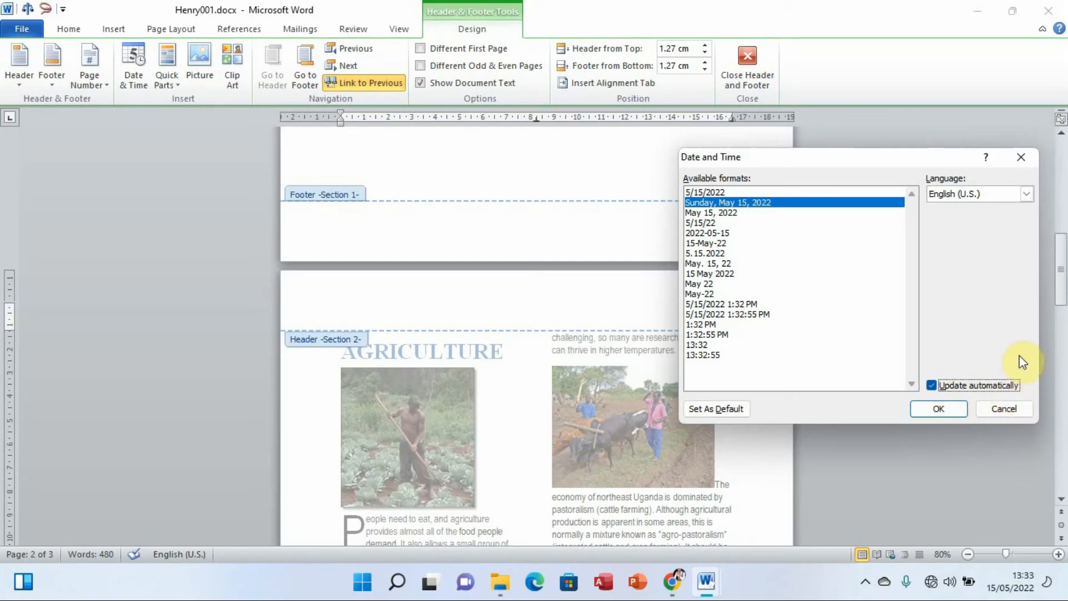
left_click(937, 407)
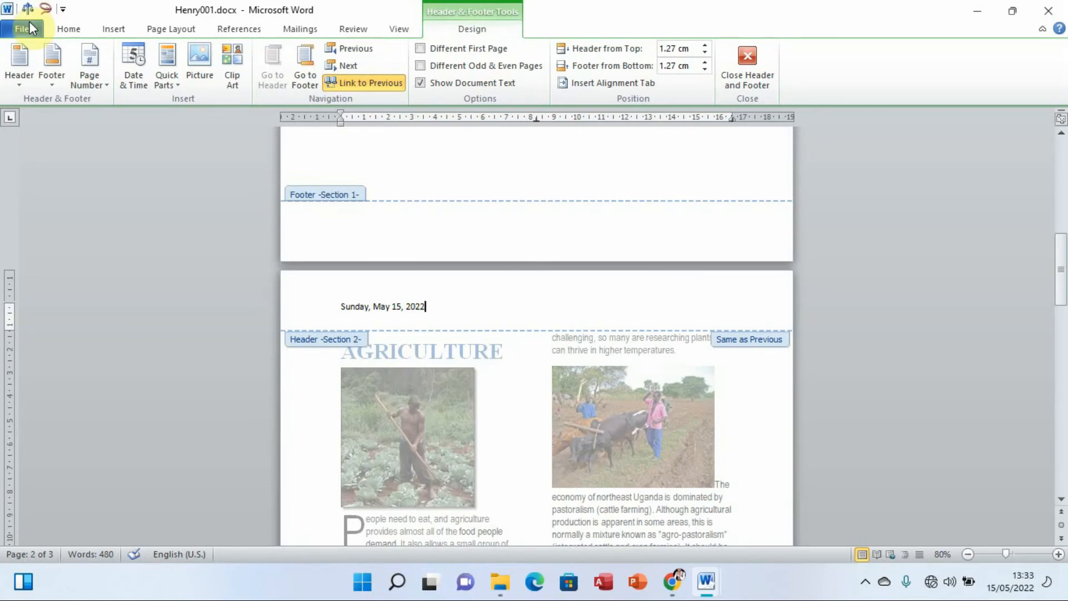
Step: Center the date in page two's header and close the header
left_click(68, 29)
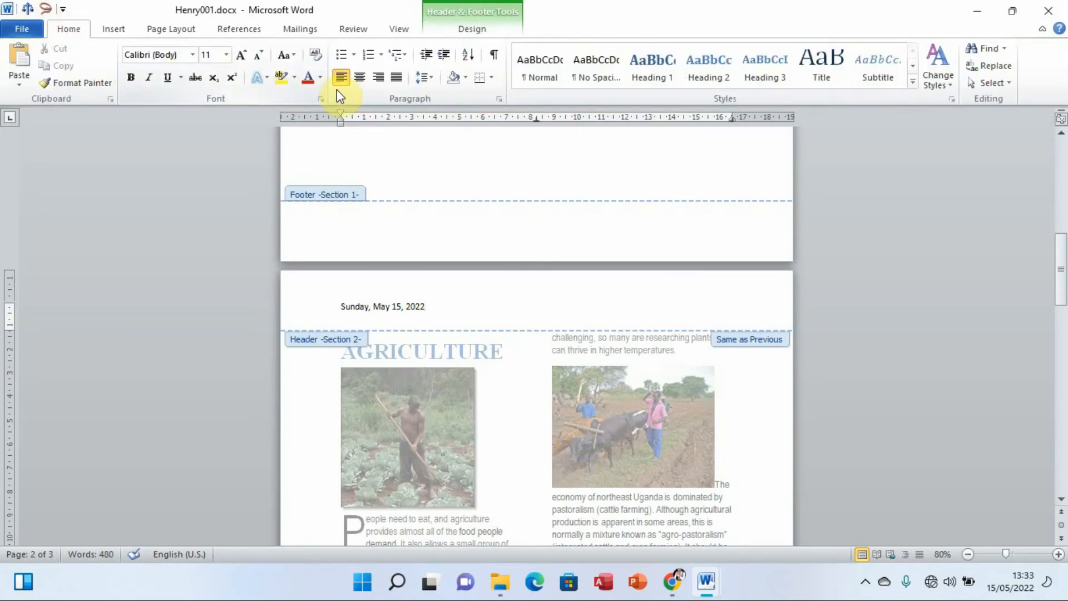
left_click(360, 78)
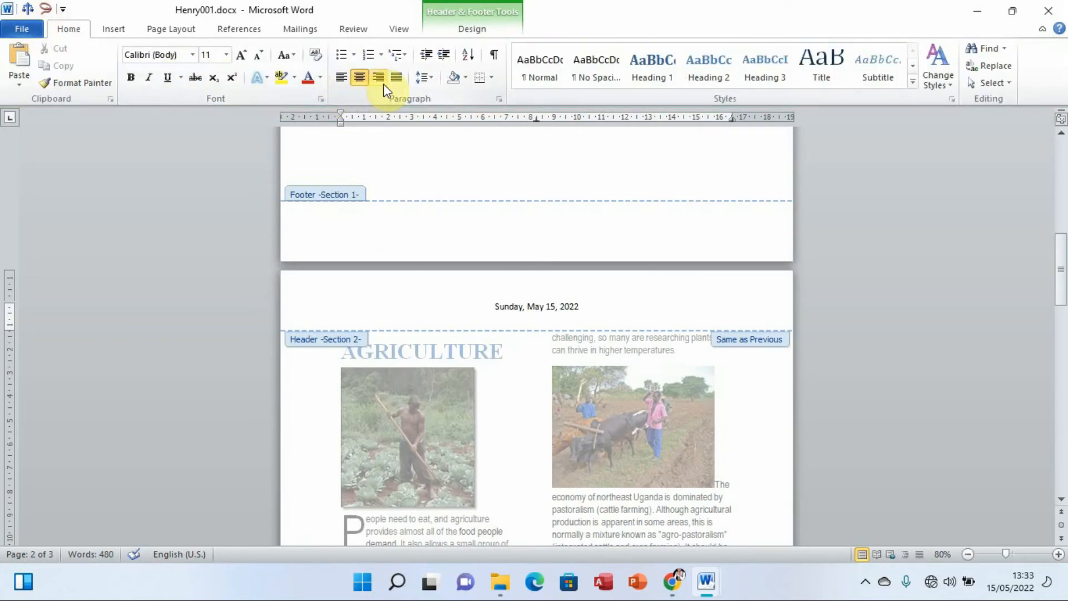
left_click(382, 81)
left_click(360, 78)
double_click(614, 302)
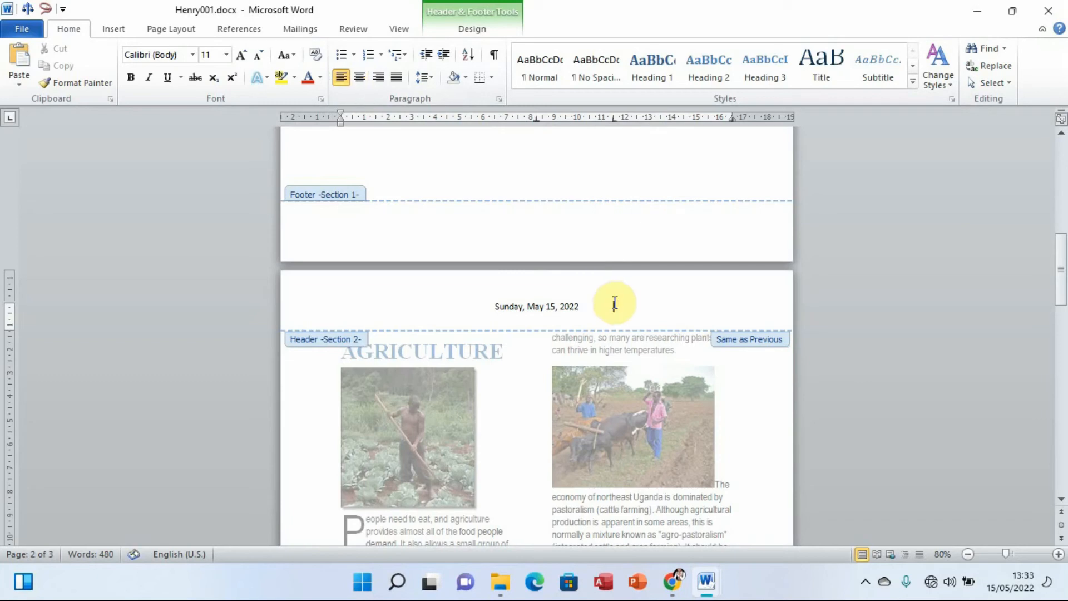
left_click(468, 28)
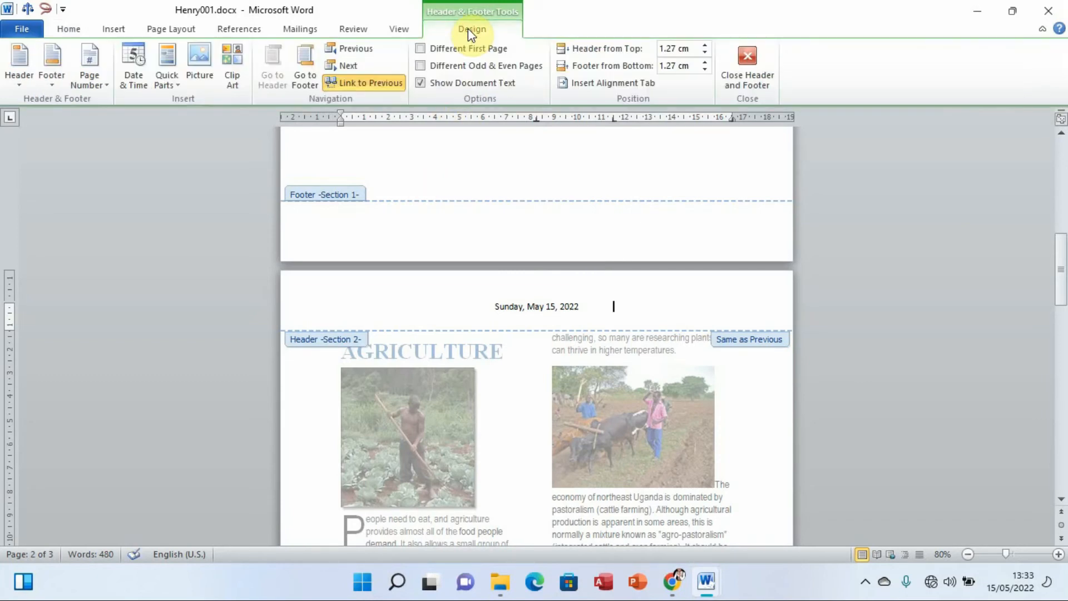
left_click(750, 57)
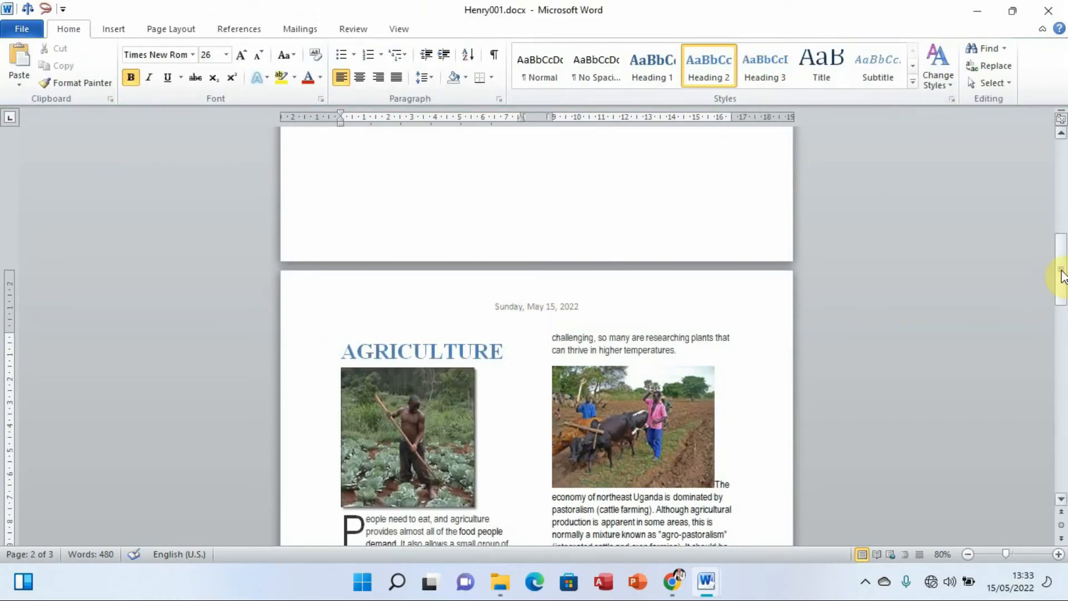
Step: Check the date header on pages one and two of Henry001, and check question 1(i) in the exam paper
left_click_drag(1062, 271, 1062, 155)
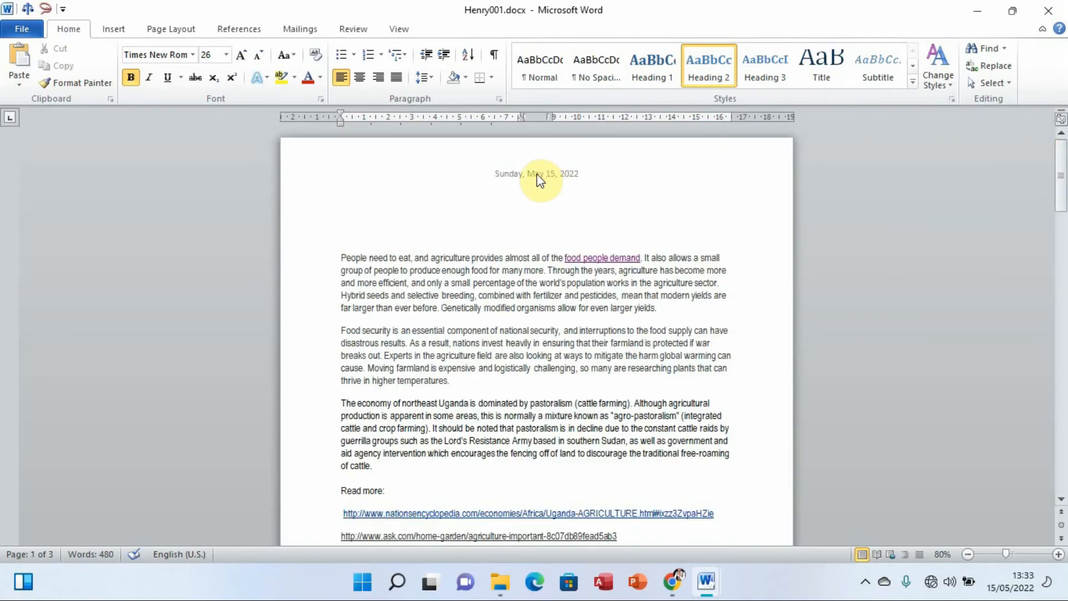
left_click_drag(1060, 172, 1062, 288)
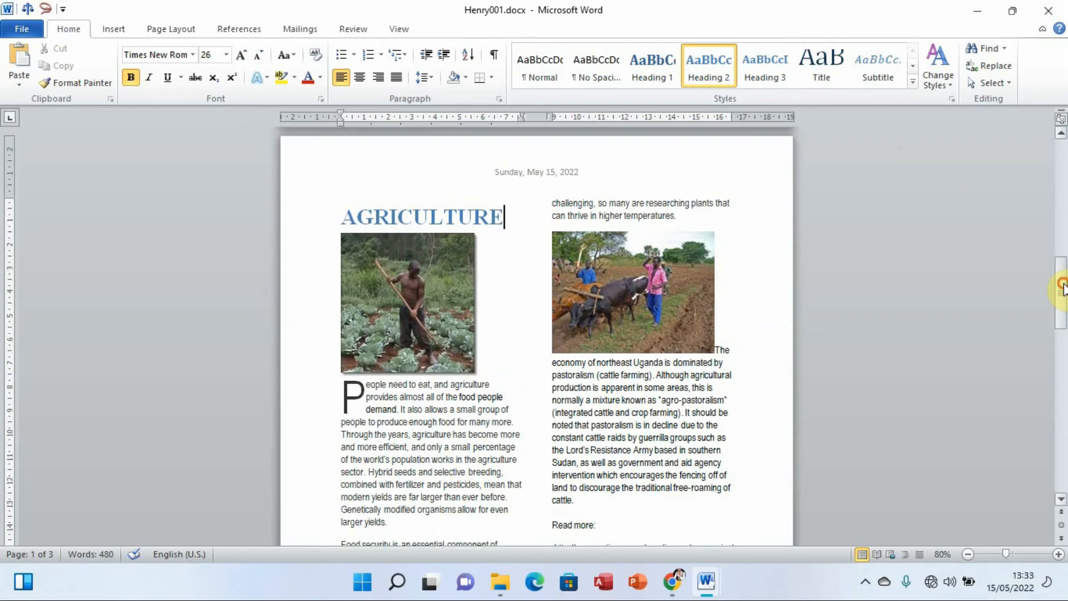
mouse_move(714, 584)
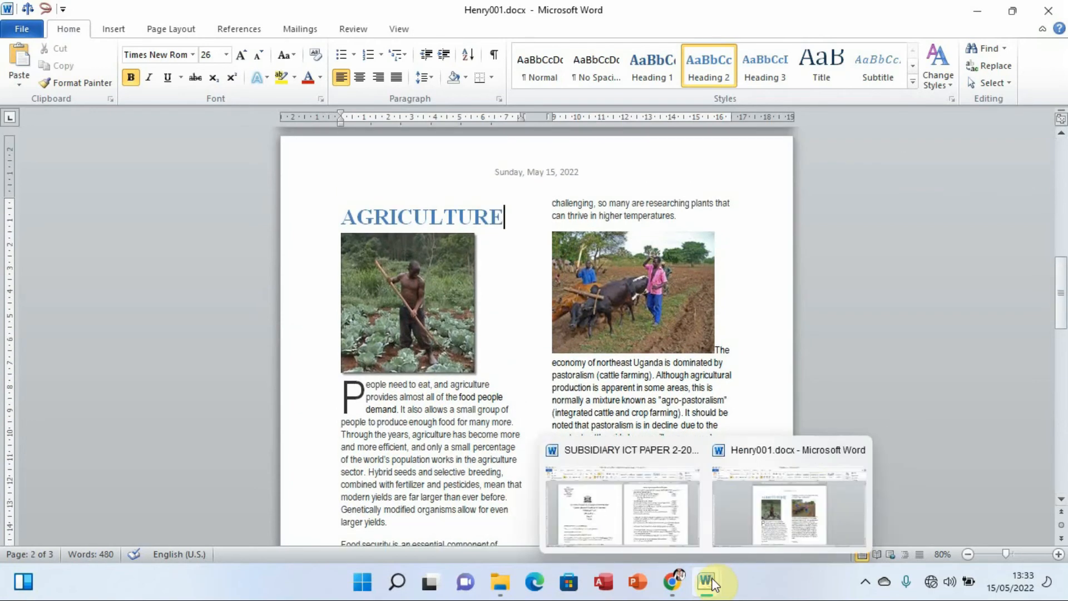
left_click(640, 505)
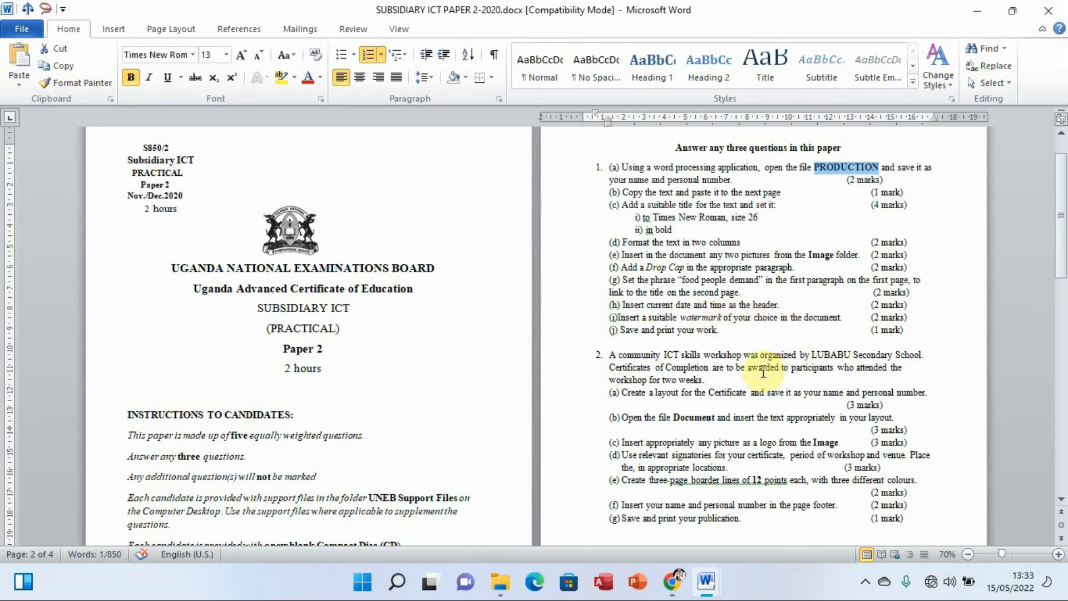
mouse_move(711, 581)
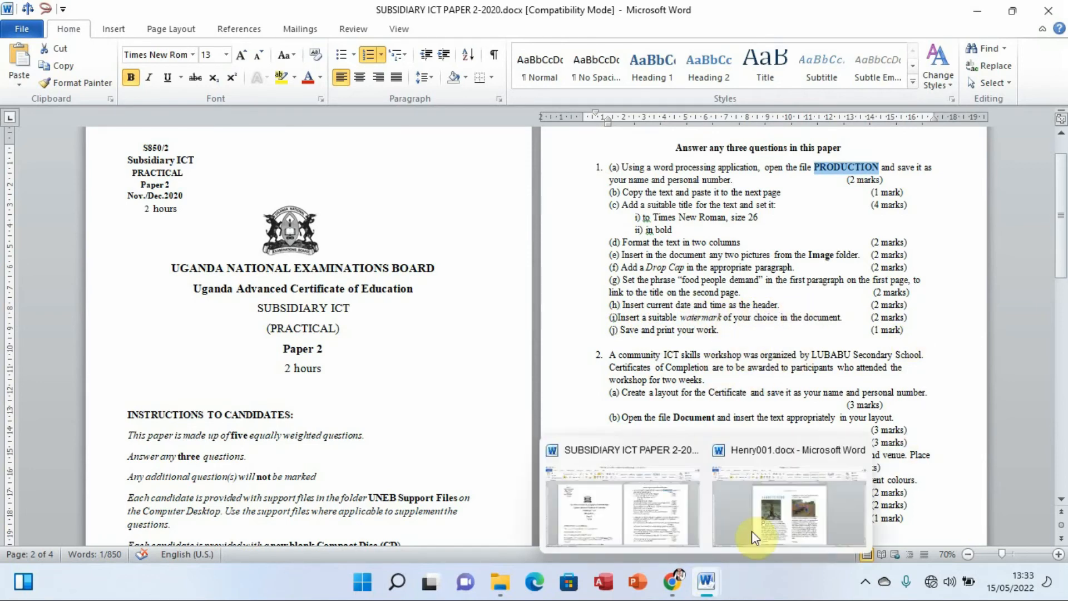
left_click(763, 518)
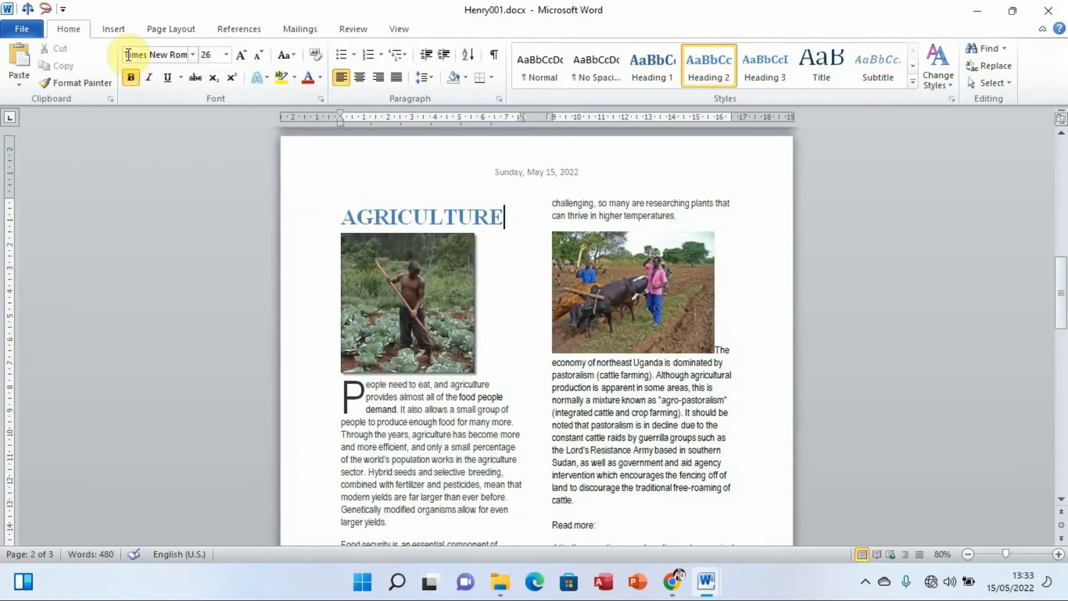
Step: Set up a custom text watermark for Henry001 with the text AGRICULTURE
left_click(170, 28)
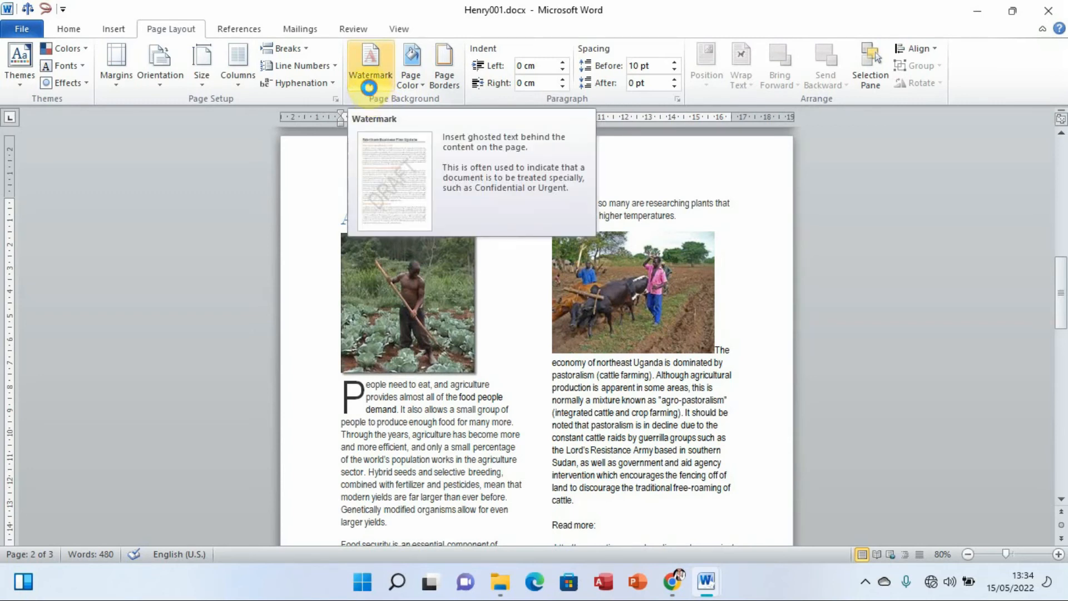
left_click(370, 83)
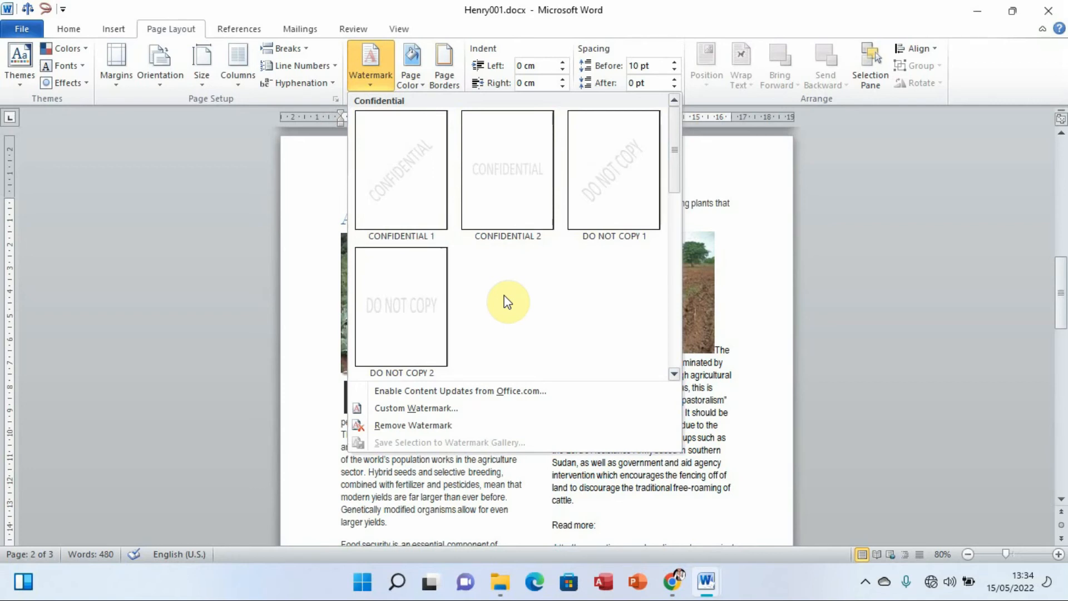
left_click(420, 409)
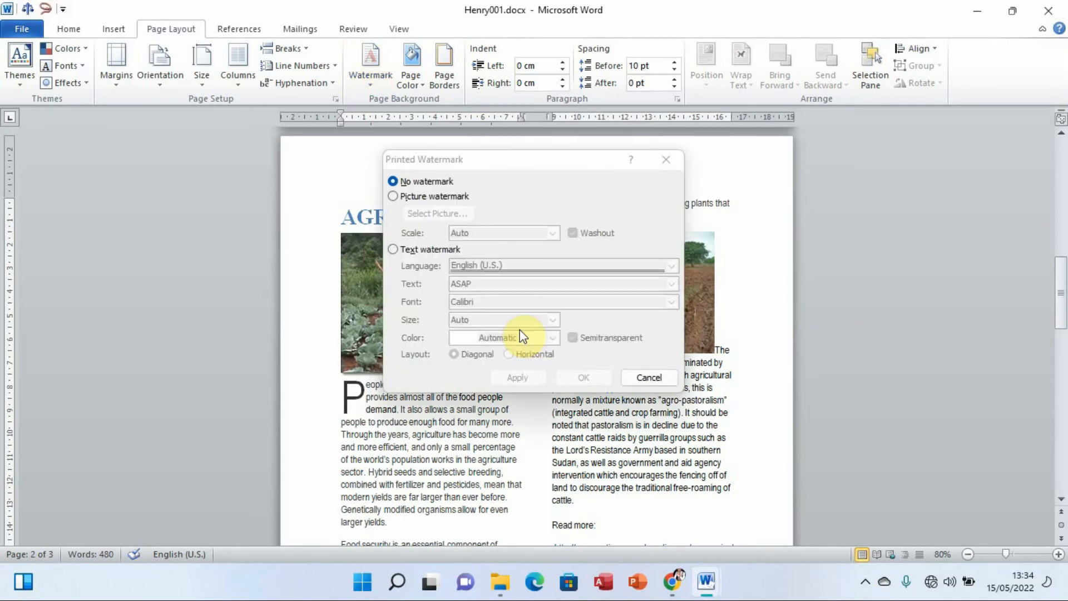
left_click_drag(501, 156, 730, 197)
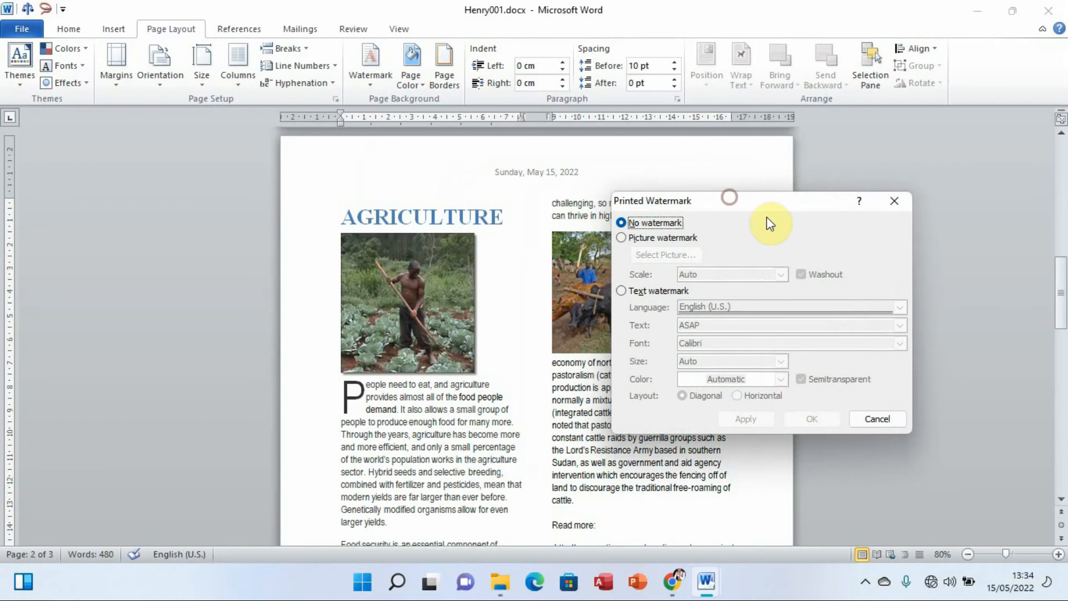
left_click(621, 238)
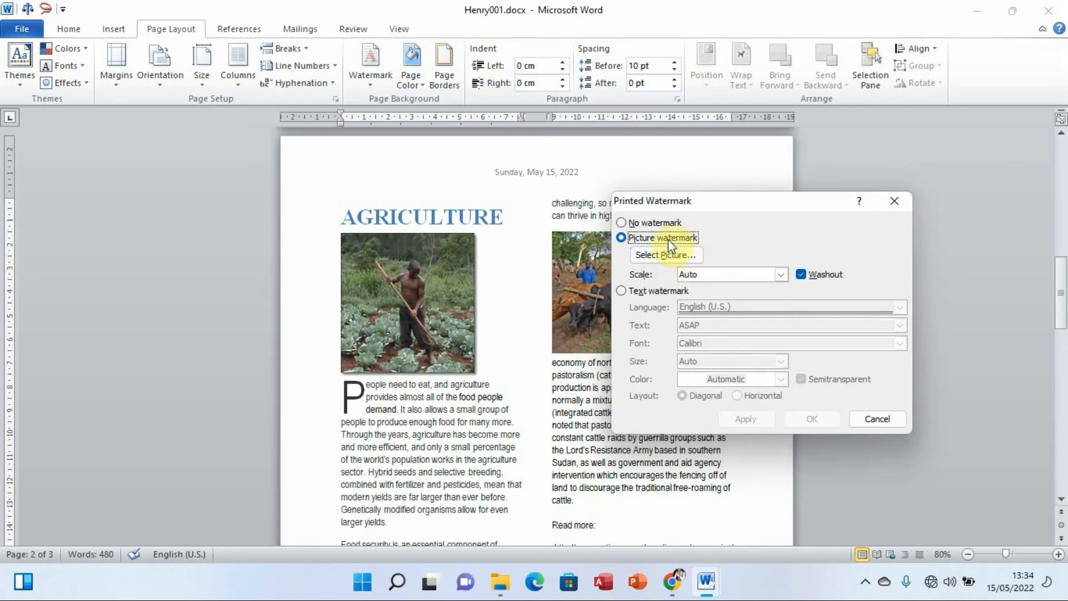
left_click(634, 291)
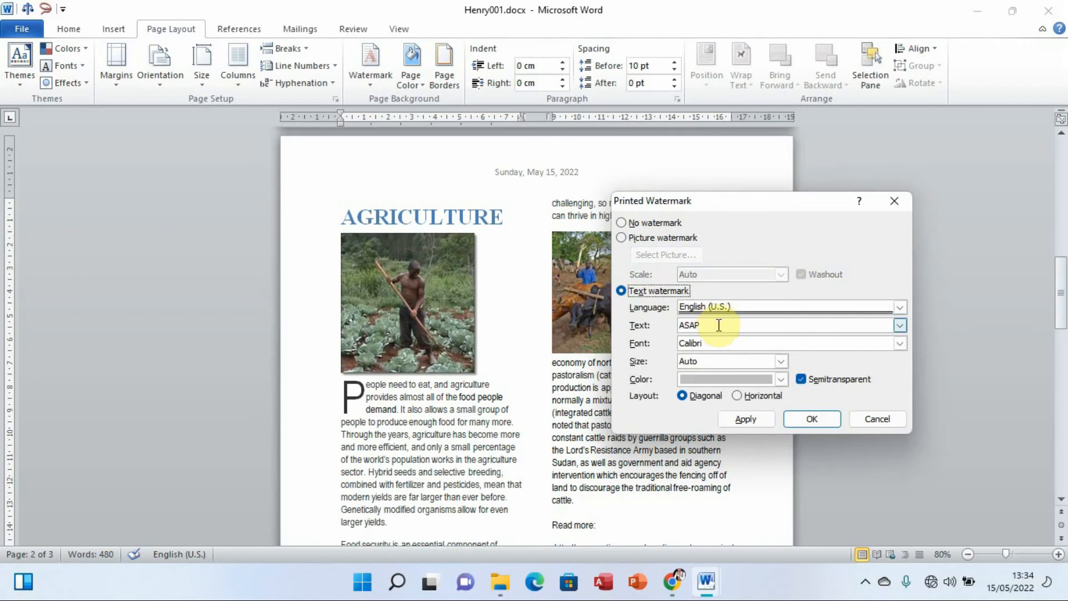
left_click_drag(720, 325, 673, 326)
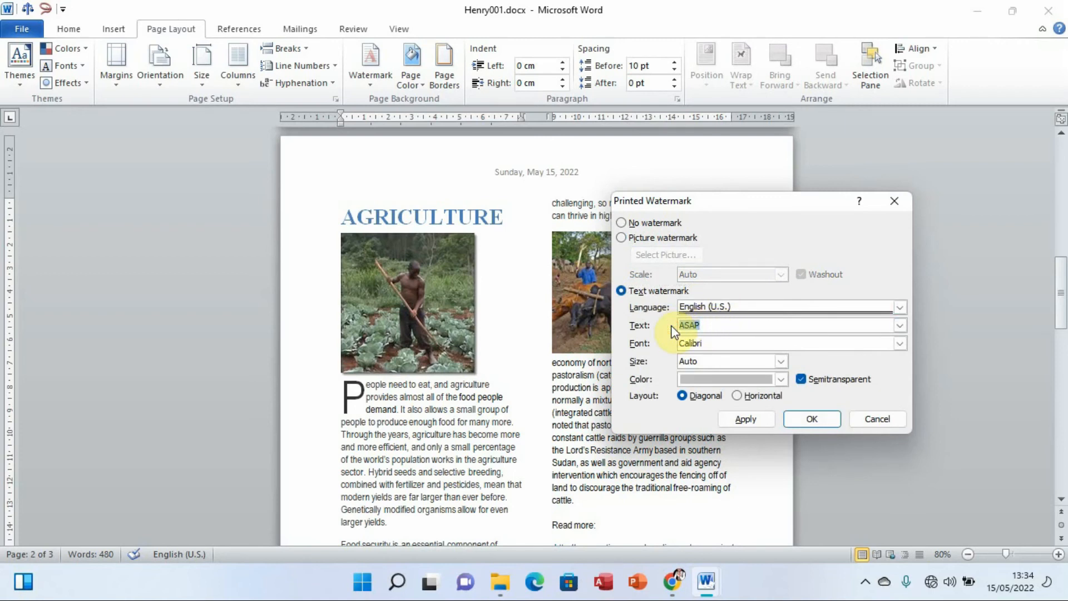
key("BackSpace")
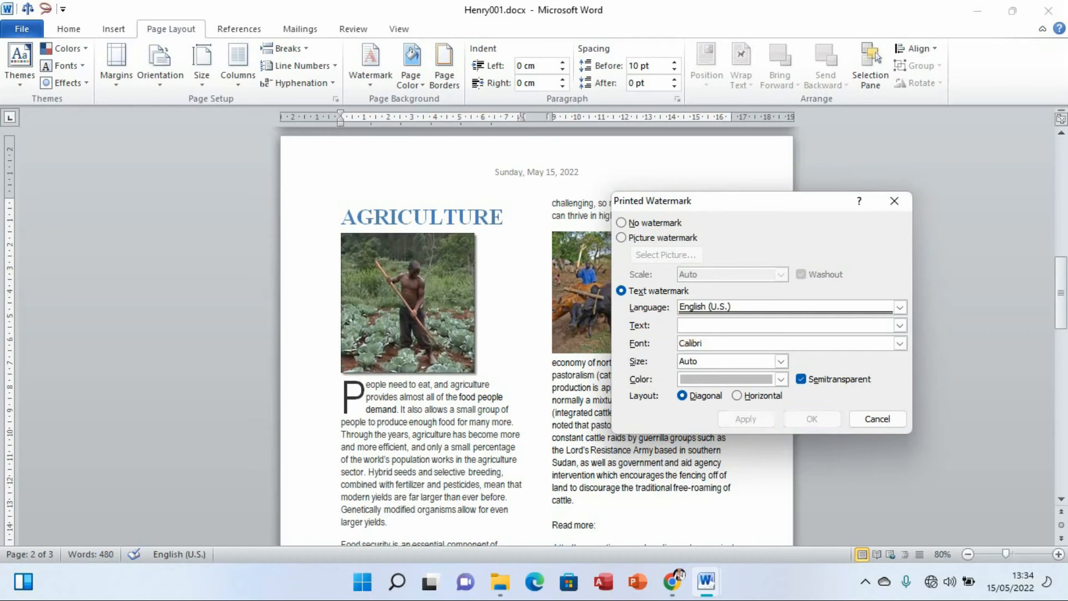
type("A")
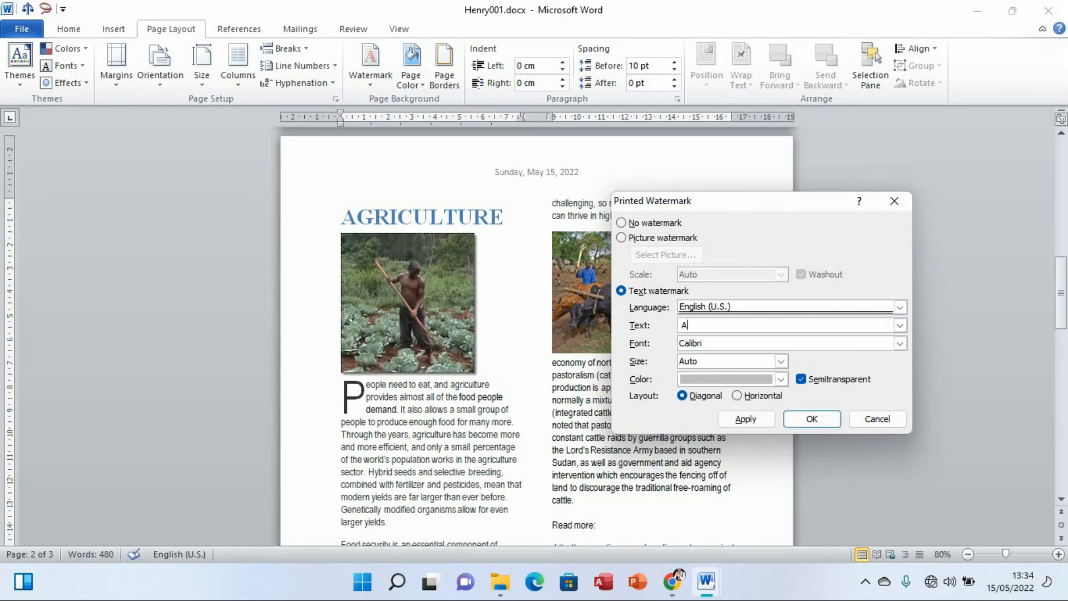
type("GRICULTURE")
Step: Set the AGRICULTURE watermark's color to standard red, apply it to the document and check it on page two
left_click(782, 380)
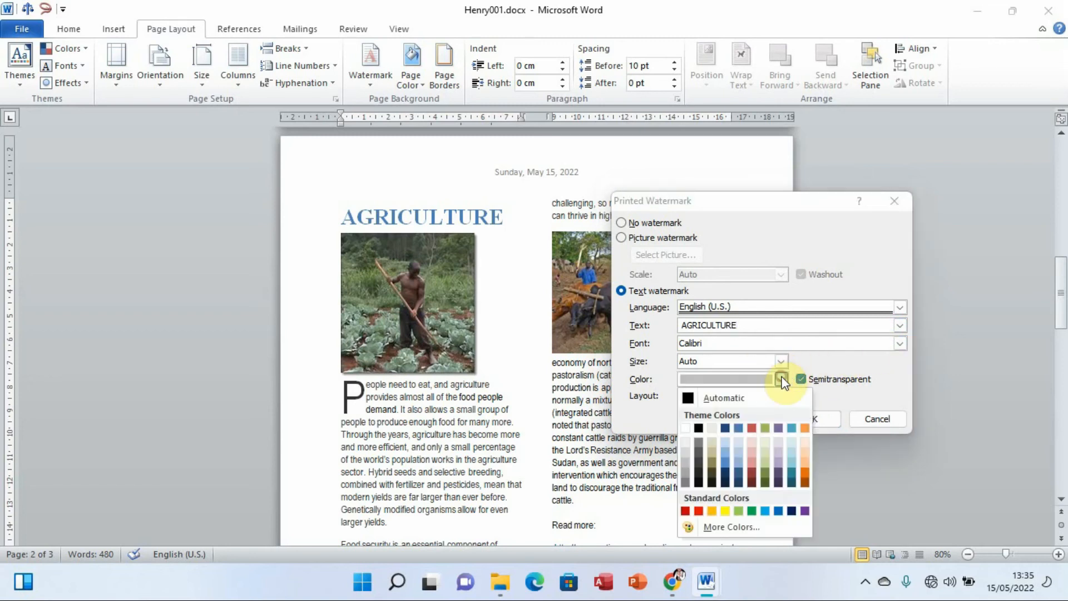
left_click(699, 511)
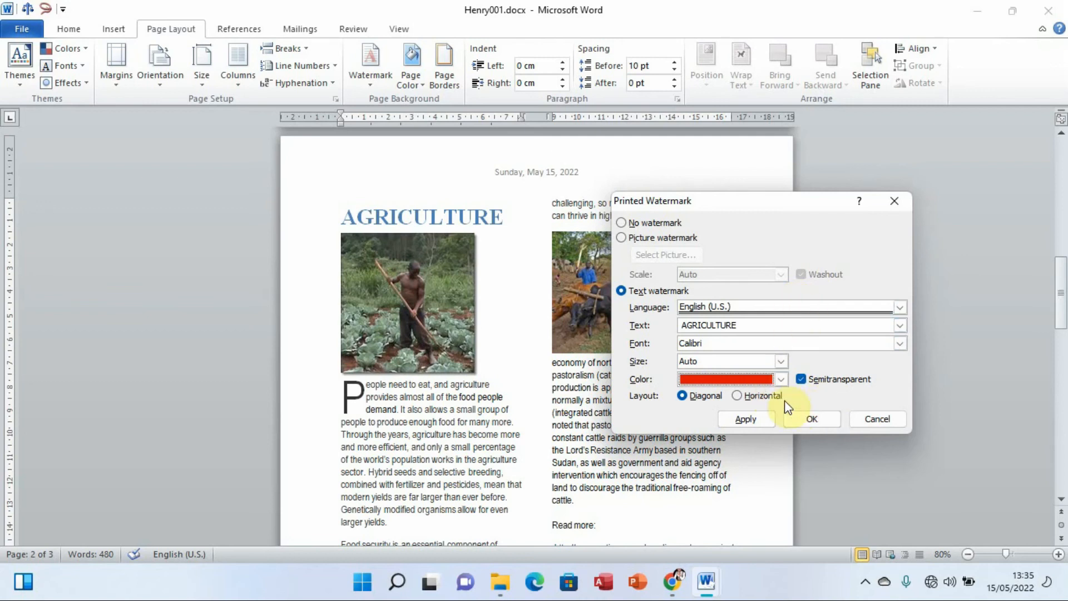
left_click(756, 416)
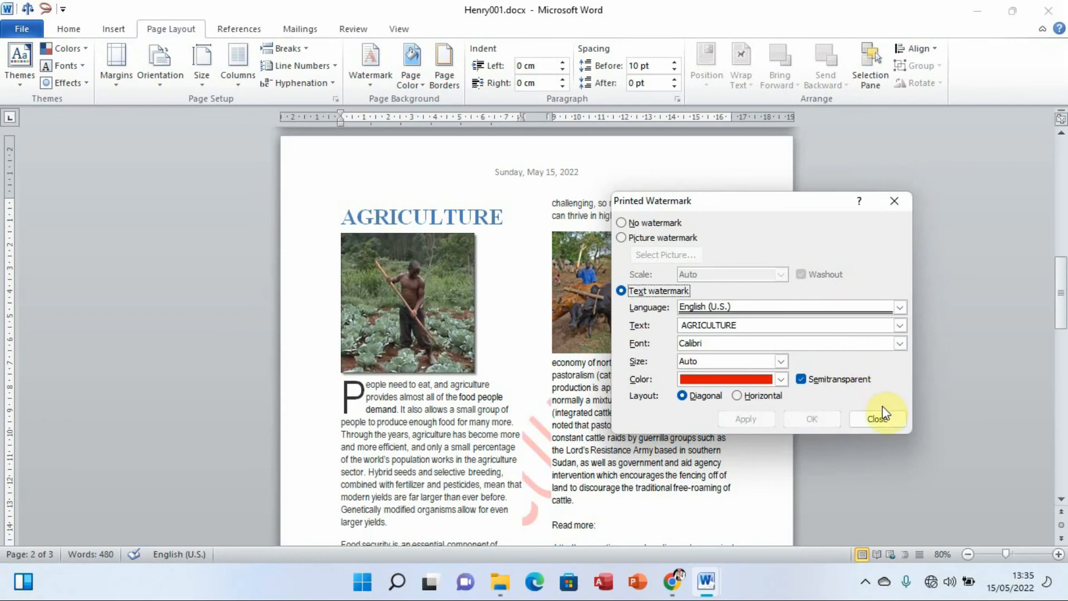
left_click(877, 421)
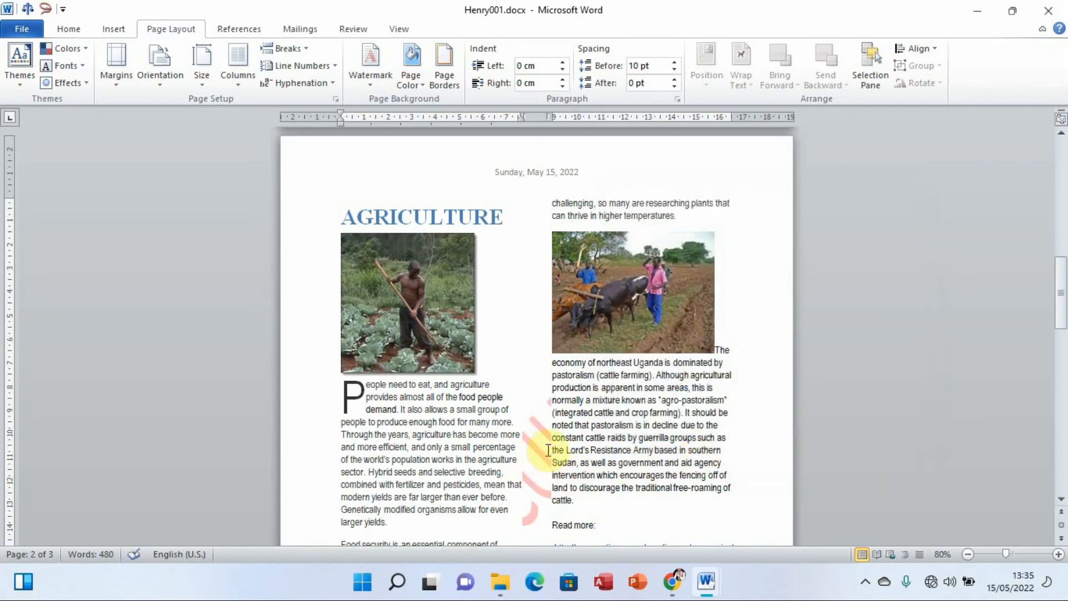
mouse_move(1057, 298)
left_mouse_down()
mouse_move(1062, 337)
mouse_move(1062, 270)
mouse_move(1061, 300)
left_mouse_up()
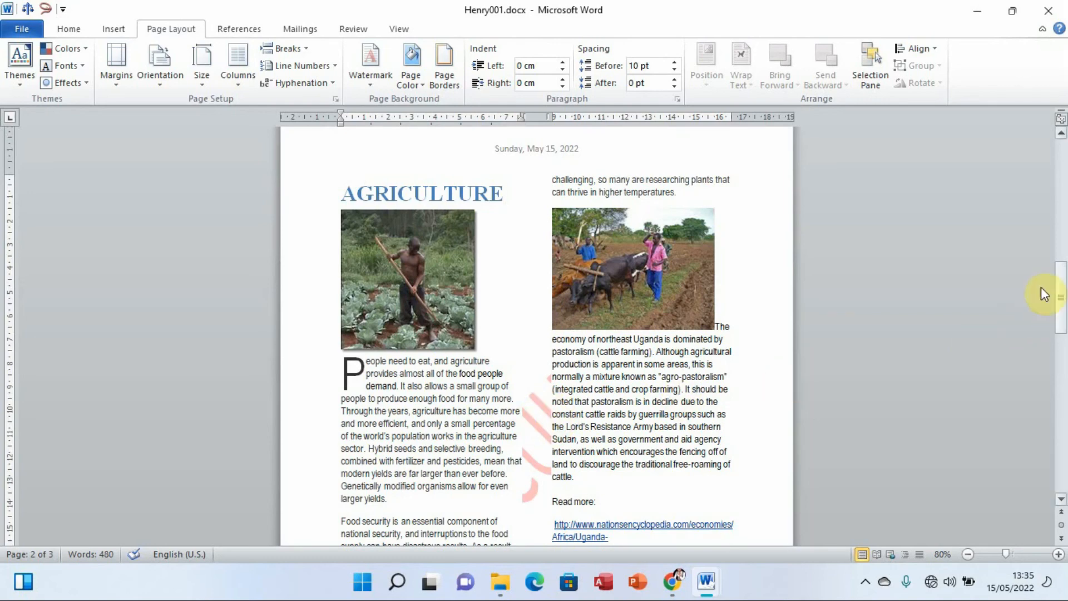
mouse_move(706, 576)
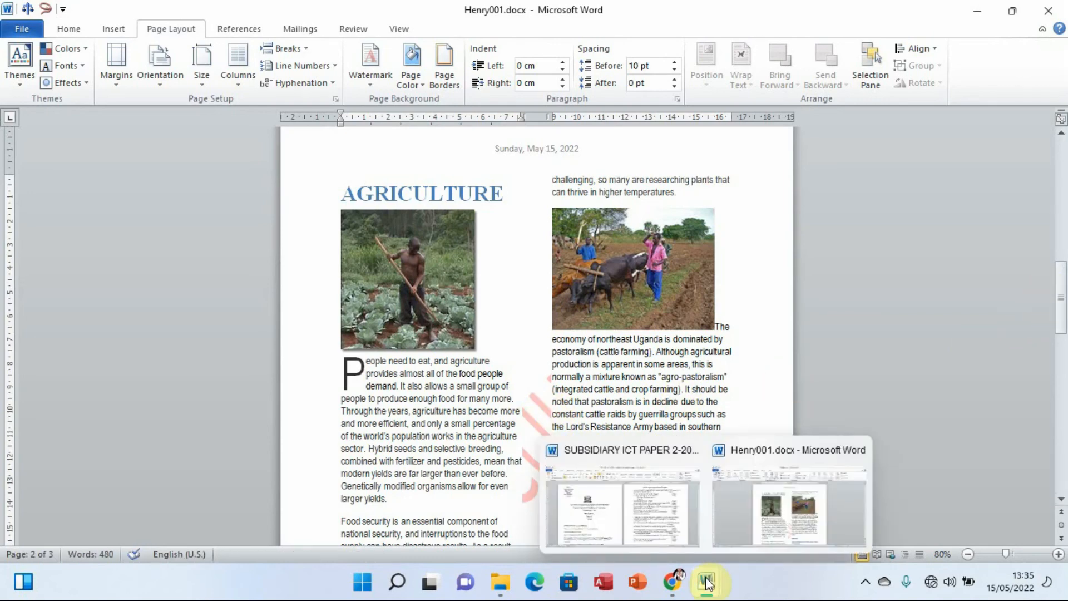
Step: Check question 1(j) in the SUBSIDIARY ICT PAPER 2-2020 exam paper, return to Henry001 and save the document
left_click(673, 528)
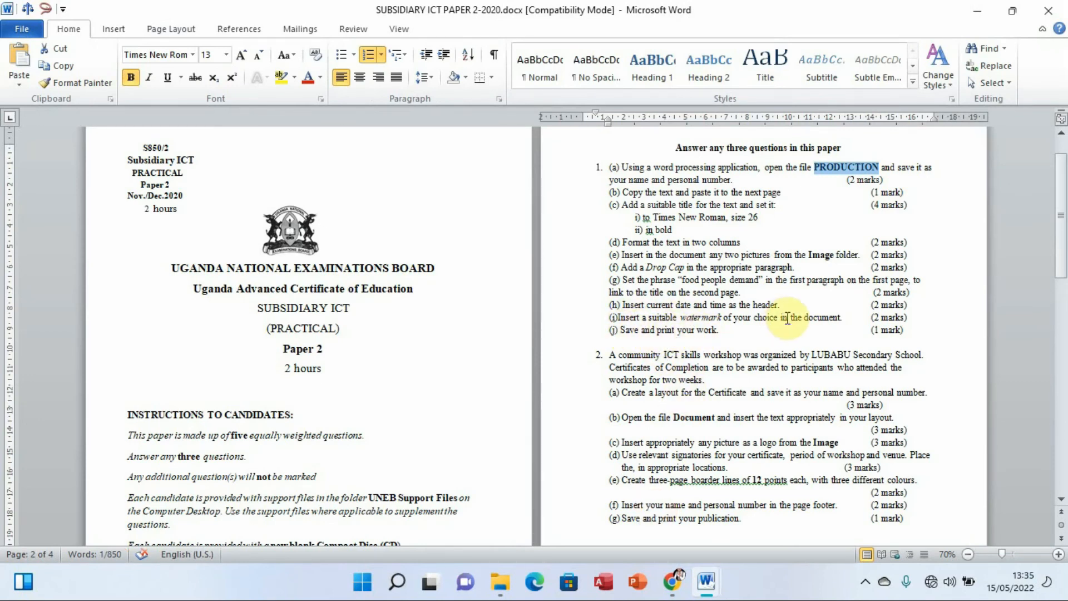
mouse_move(714, 591)
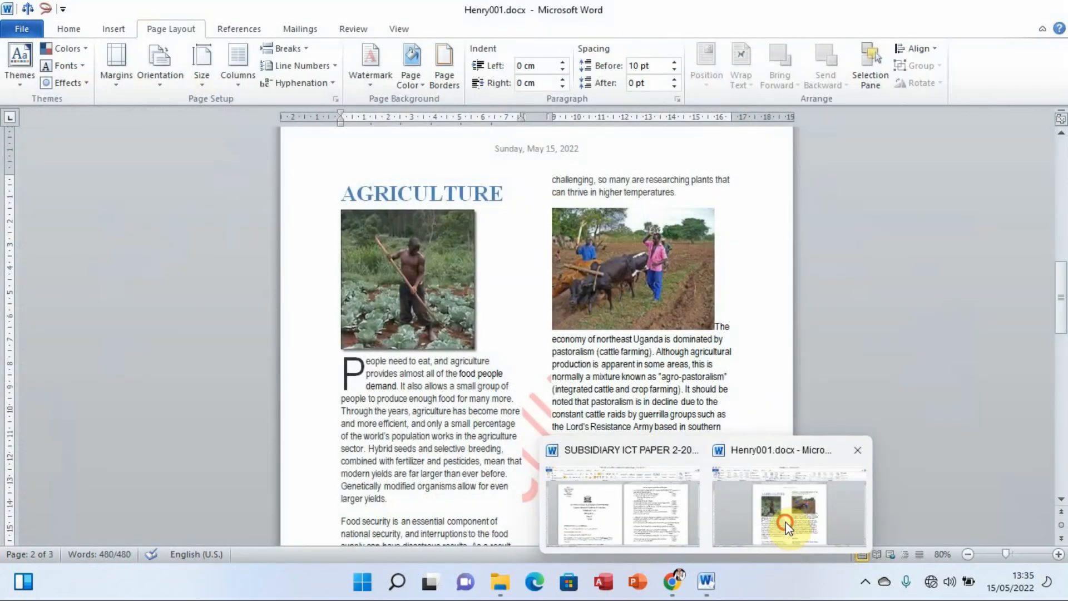
left_click(782, 507)
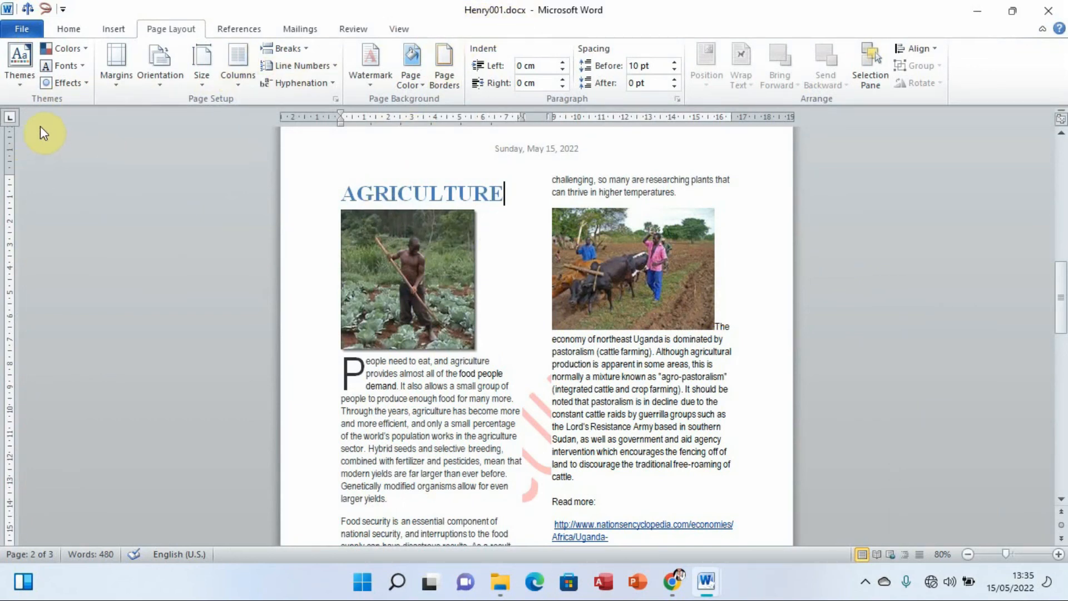
left_click(17, 32)
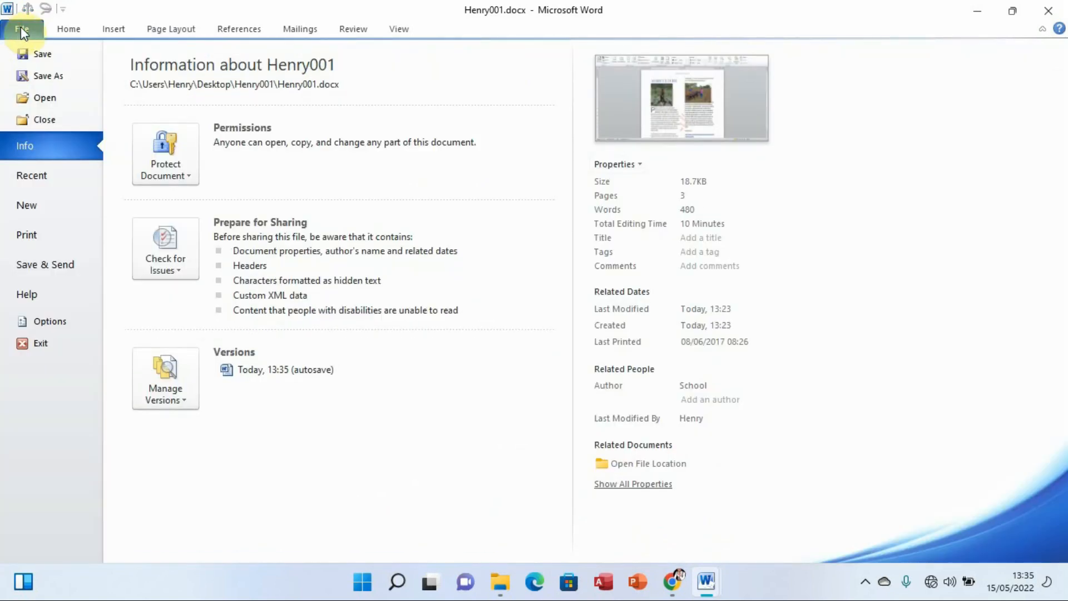
left_click(39, 54)
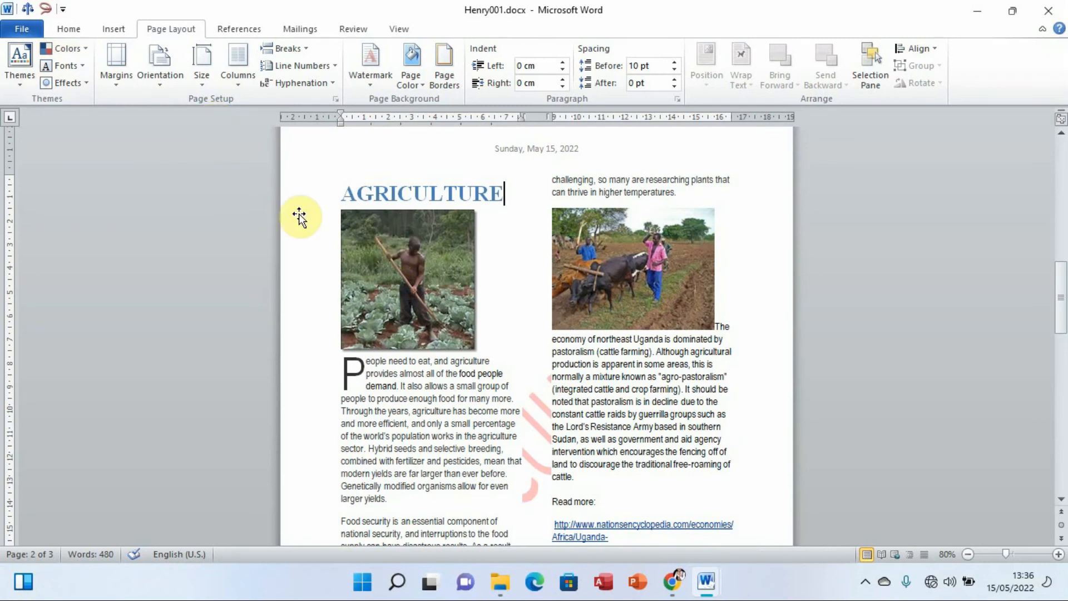
Step: Review the print settings and page preview of Henry001 without printing, and return to the document
left_click(21, 29)
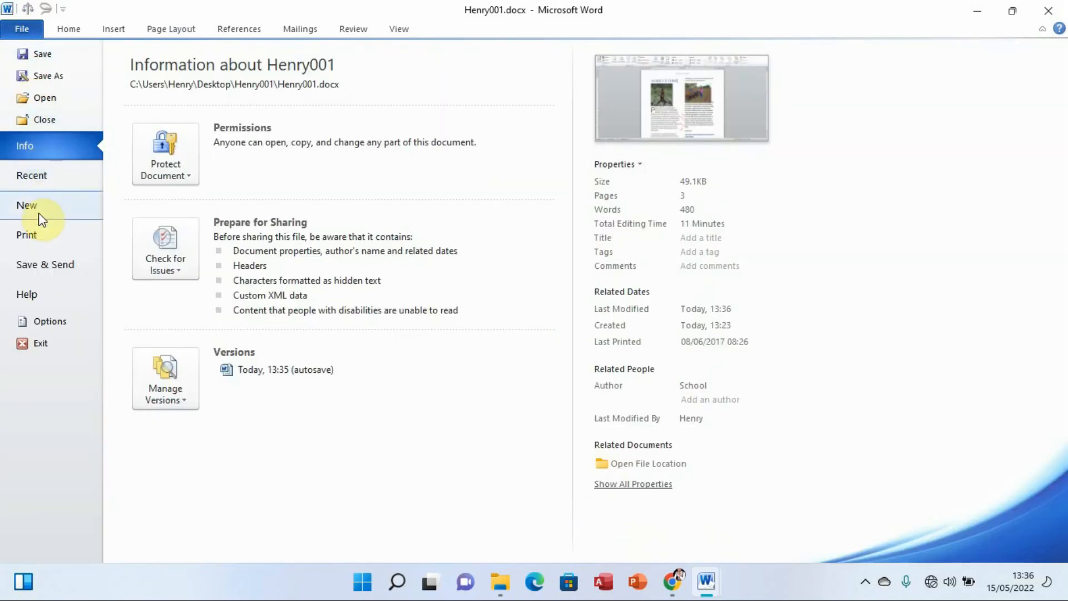
left_click(36, 235)
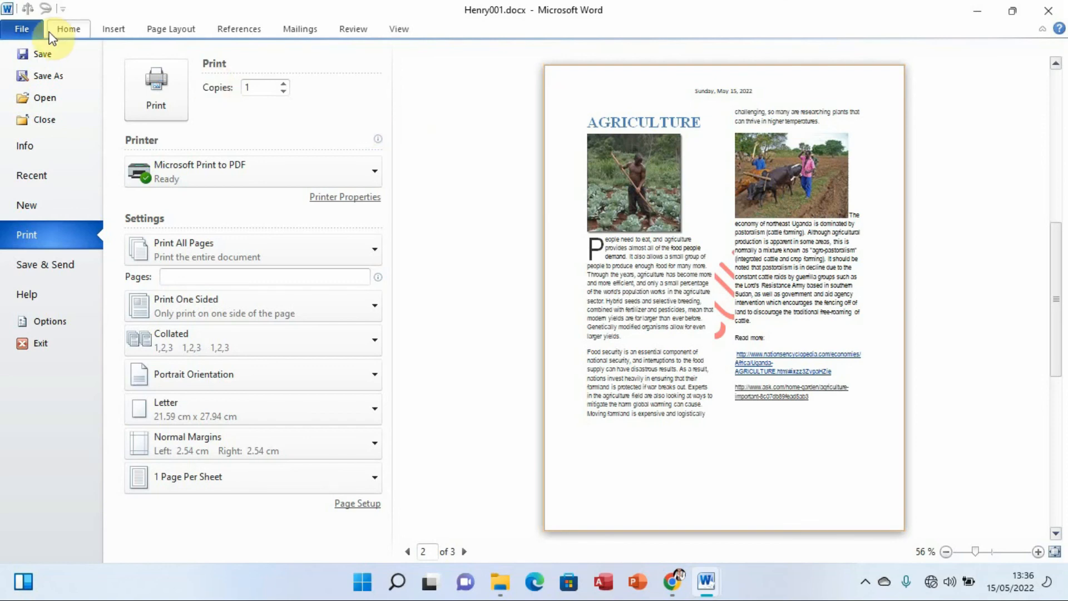
left_click(21, 28)
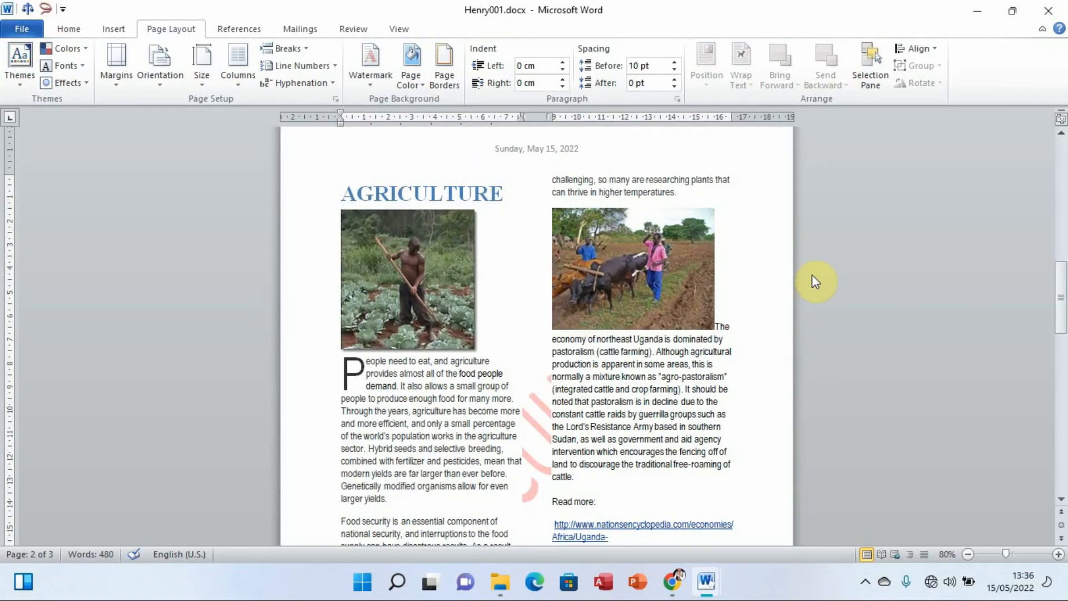